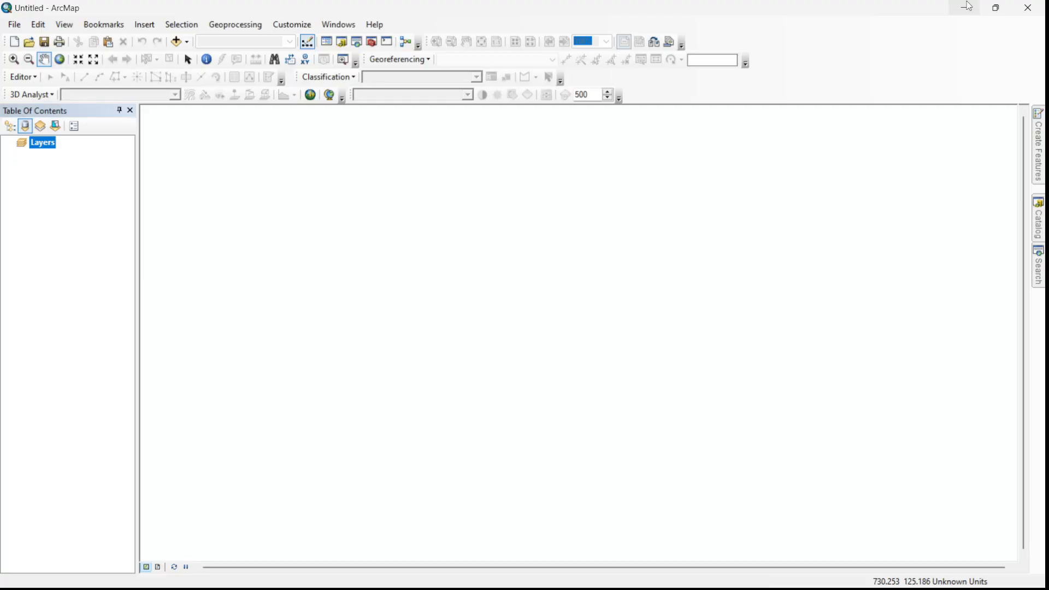
- Review which toolbars are enabled in the toolbar list
left_click(295, 28)
left_click(303, 29)
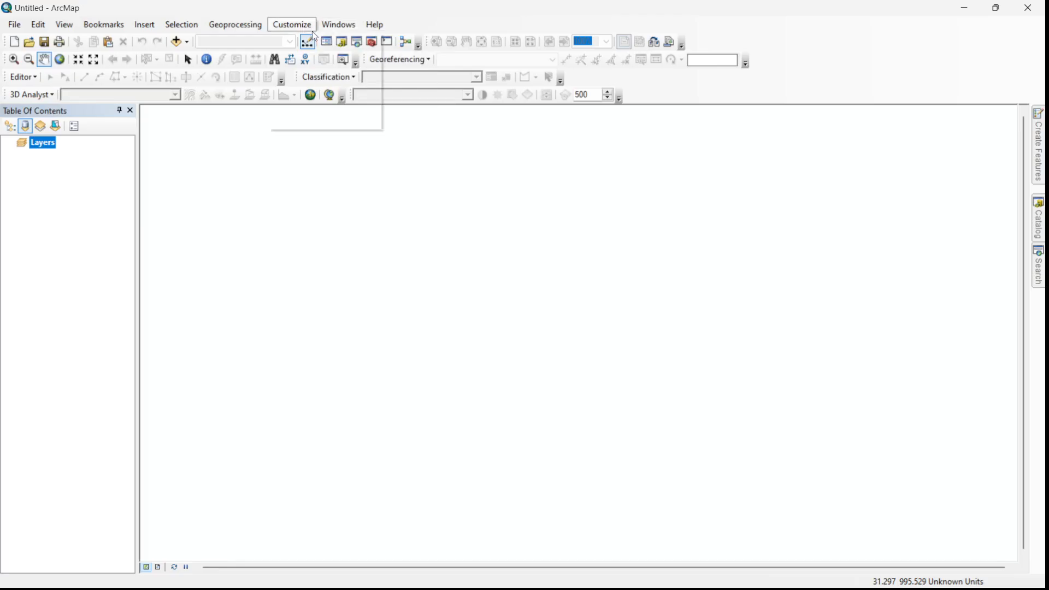
left_click(312, 31)
mouse_move(329, 42)
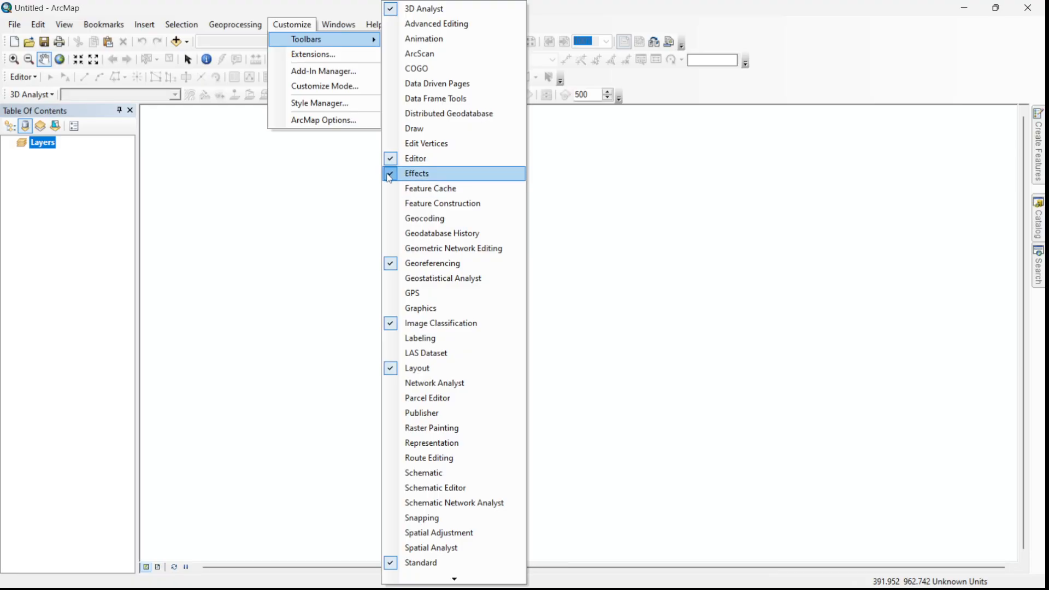
left_click(797, 53)
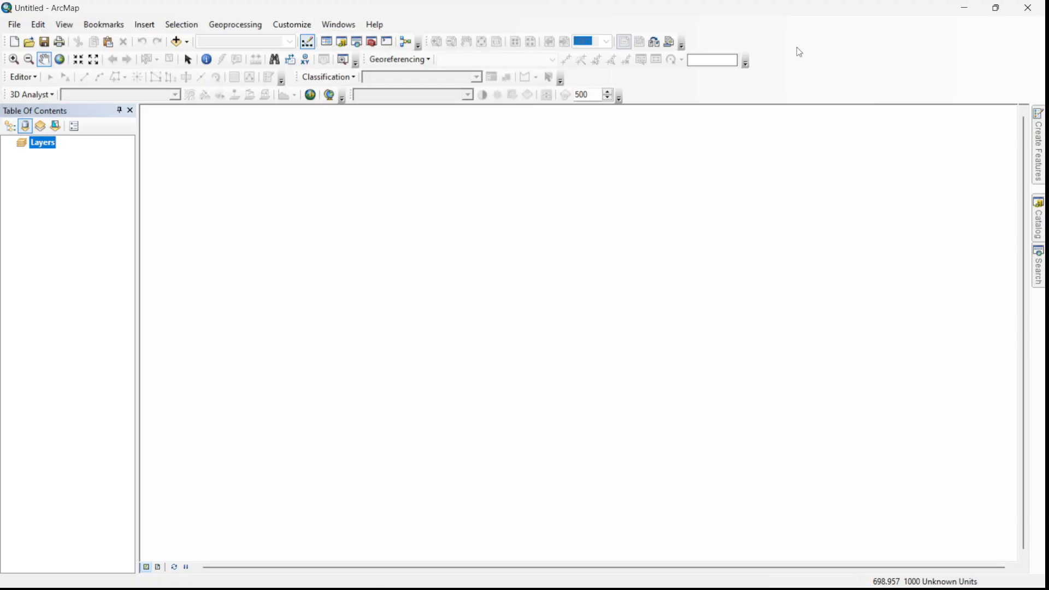
- Create a new file geodatabase in the Bahan Praktikum 2 PSHL 2023 folder of the Catalog
left_click(1039, 230)
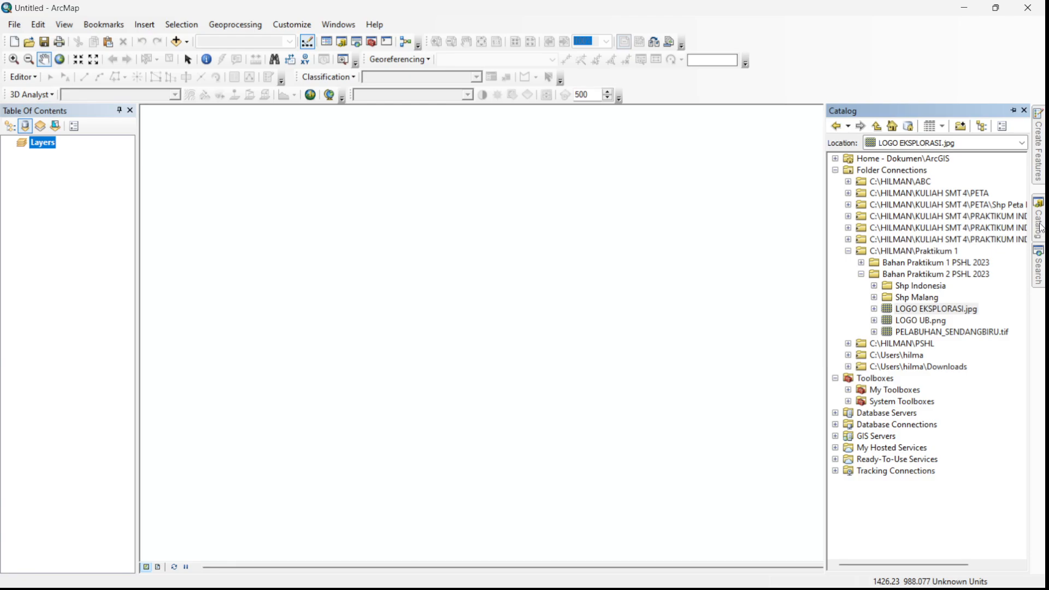
left_click(344, 28)
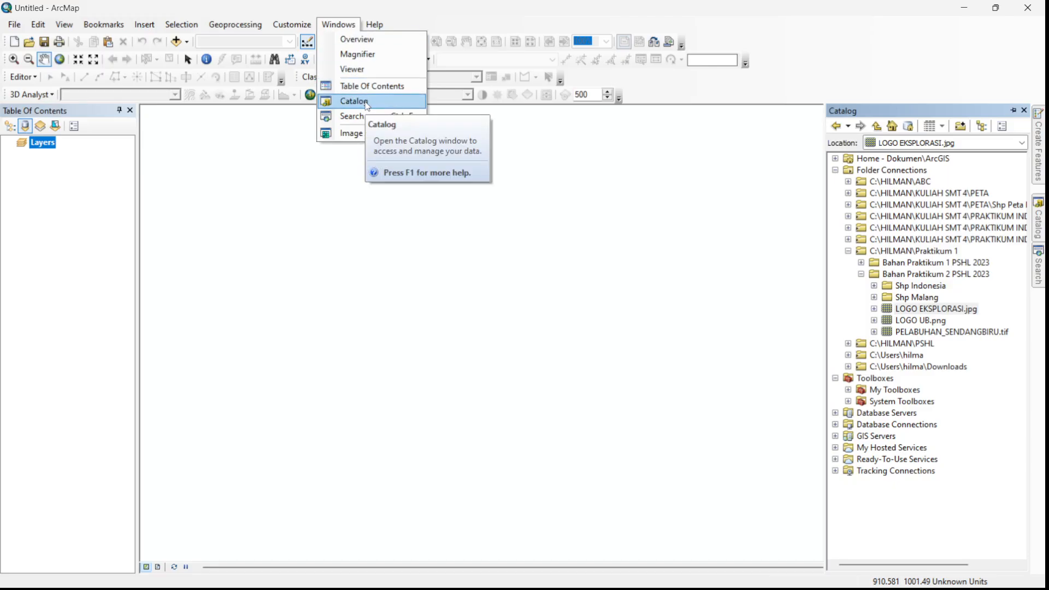
left_click(872, 34)
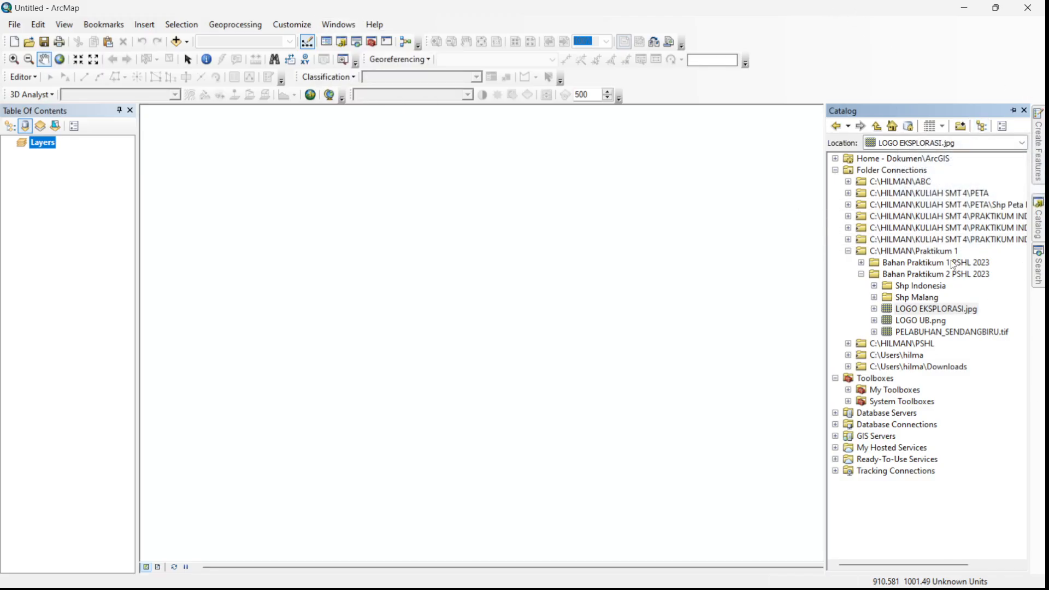
left_click(860, 275)
right_click(892, 274)
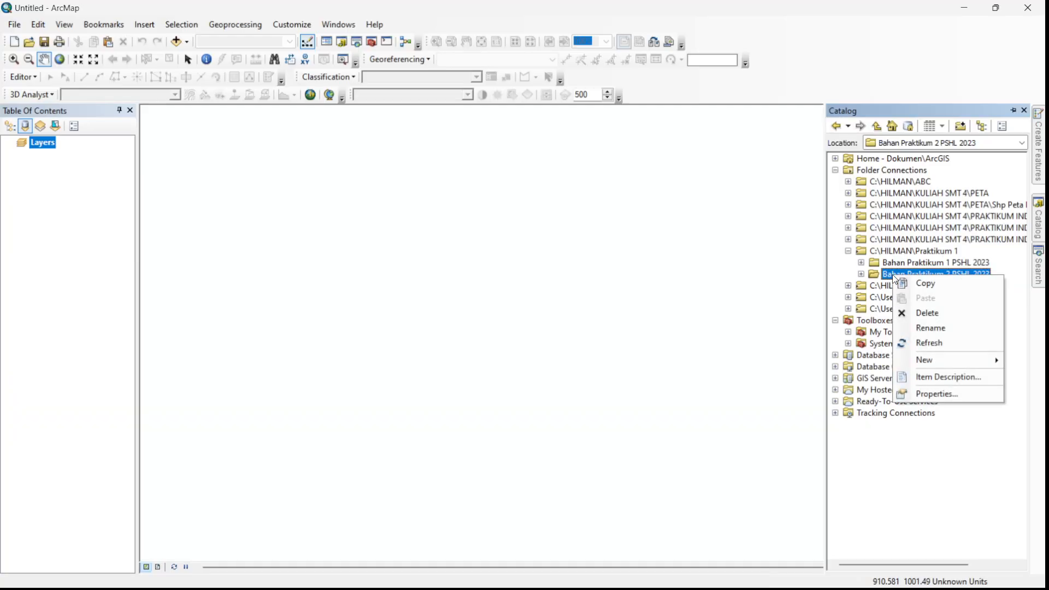
mouse_move(934, 359)
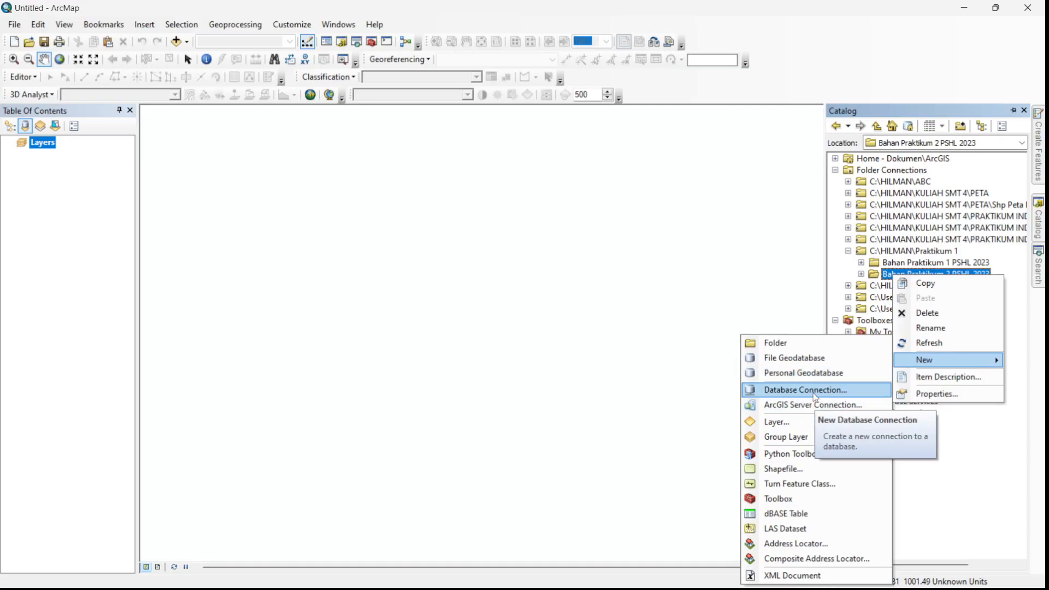
left_click(818, 363)
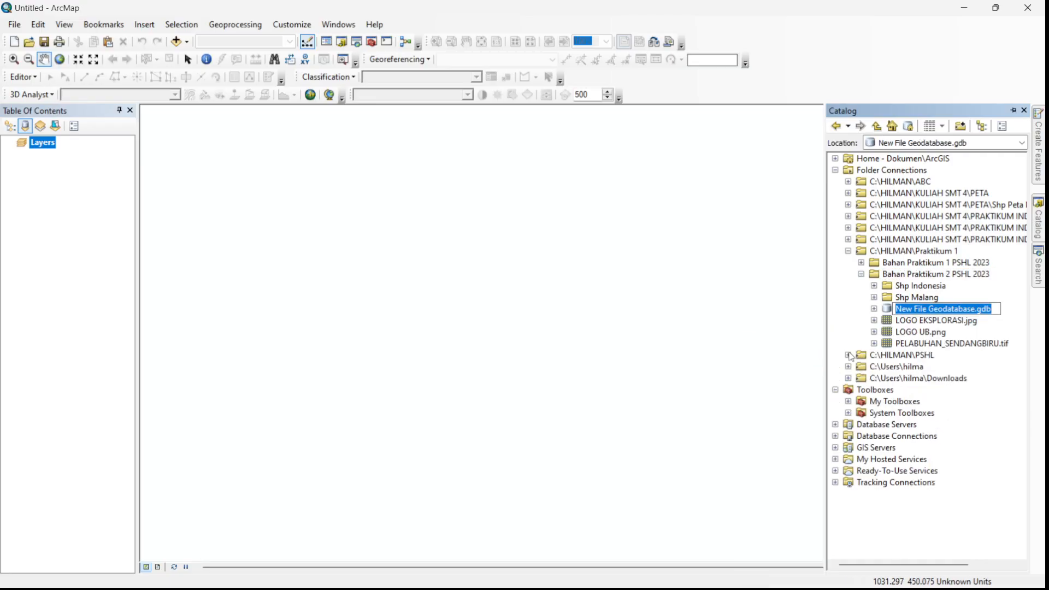
- Rename the new file geodatabase as PSHL.gdb
left_click(971, 308)
left_click(975, 309)
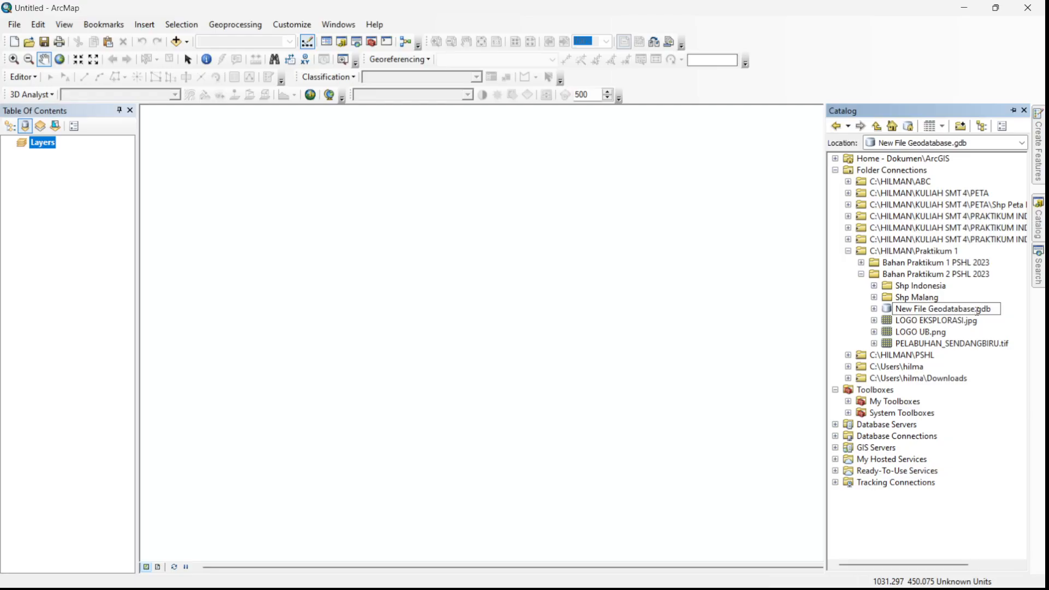
key("BackSpace")
key("BackSpace")
key("BackSpace")
key("BackSpace")
key("BackSpace")
key("BackSpace")
key("BackSpace")
key("BackSpace")
key("BackSpace")
key("BackSpace")
key("BackSpace")
key("BackSpace")
key("BackSpace")
key("BackSpace")
key("BackSpace")
key("BackSpace")
key("BackSpace")
key("BackSpace")
key("BackSpace")
key("BackSpace")
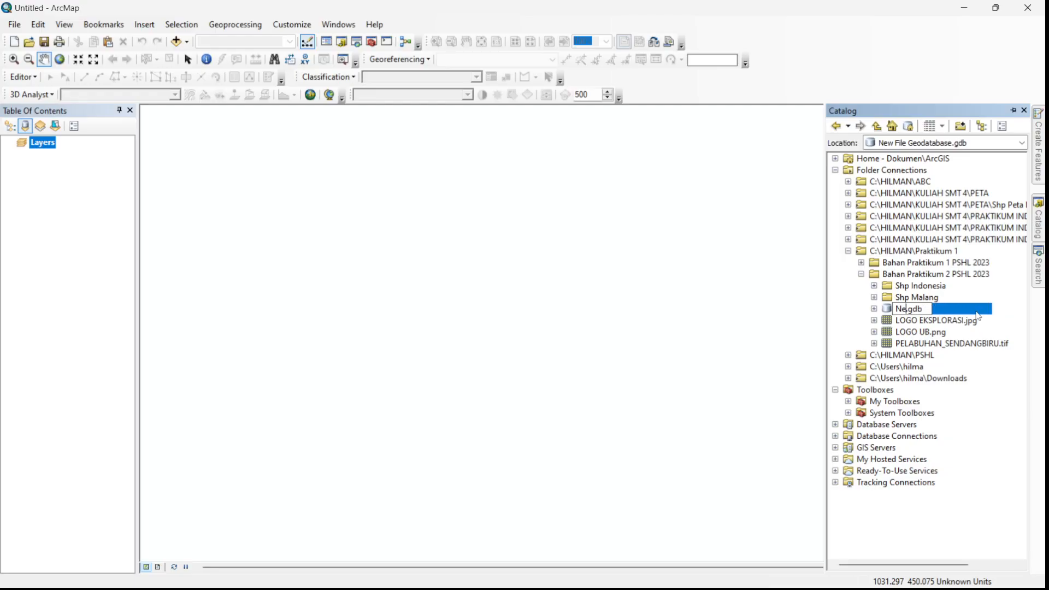
type("PSHL")
left_click(873, 331)
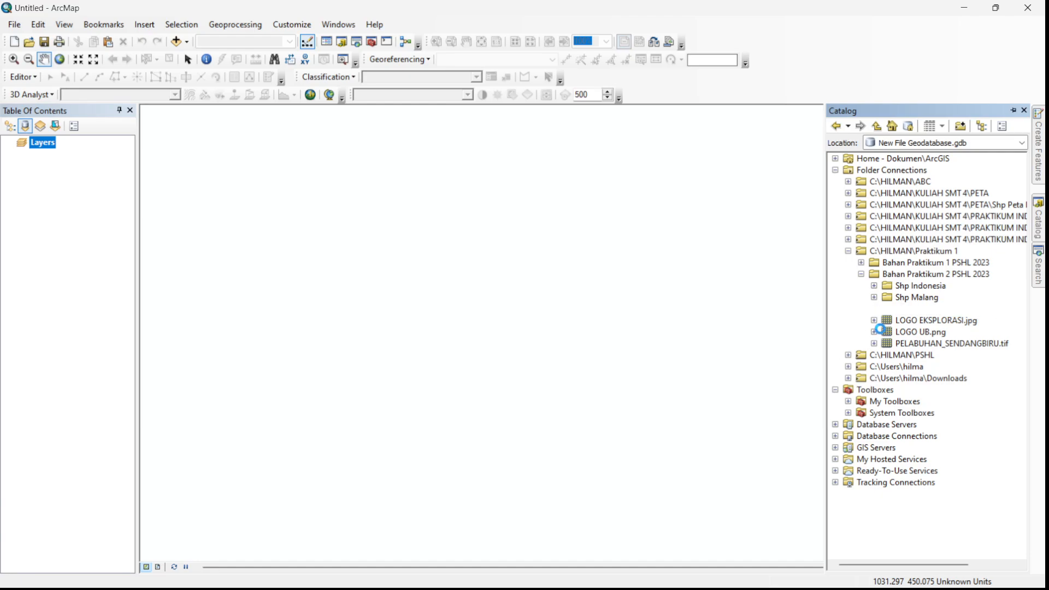
left_click(874, 331)
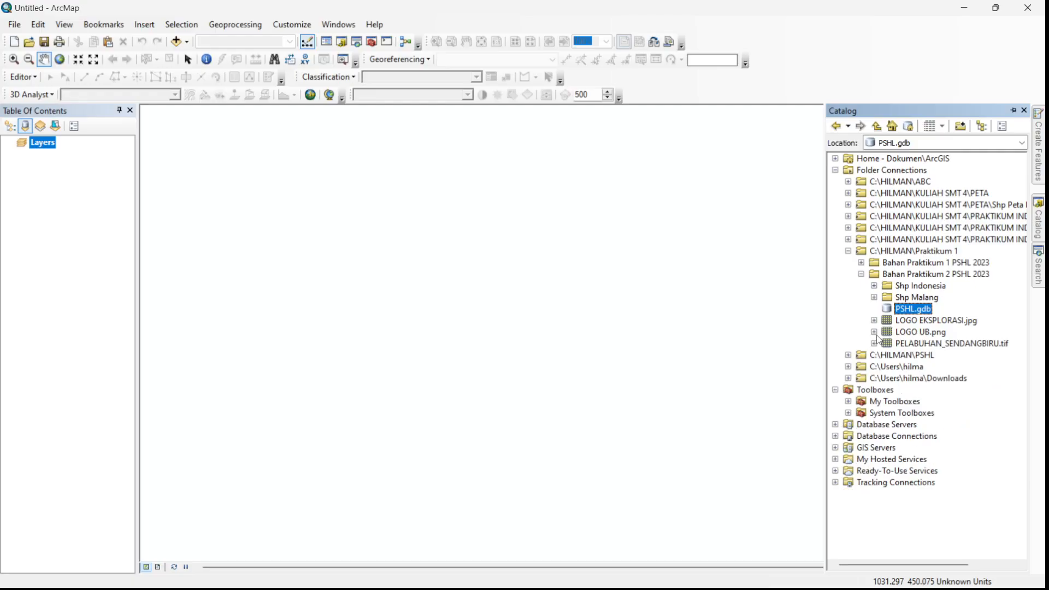
- Import the raster PELABUHAN_SENDANGBIRU.tif into PSHL.gdb and expand the geodatabase in the Catalog
right_click(910, 309)
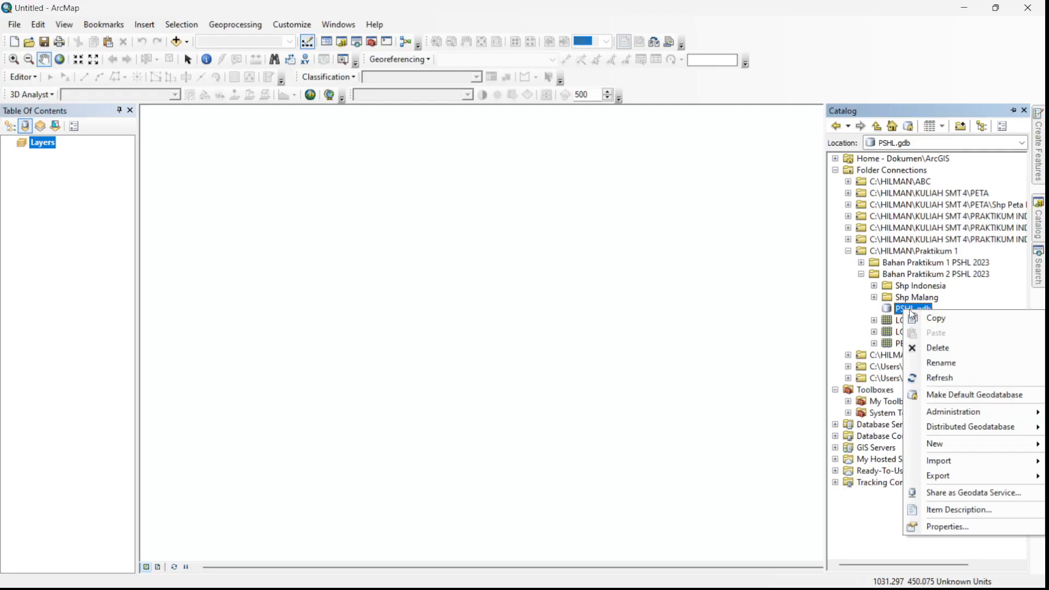
mouse_move(982, 462)
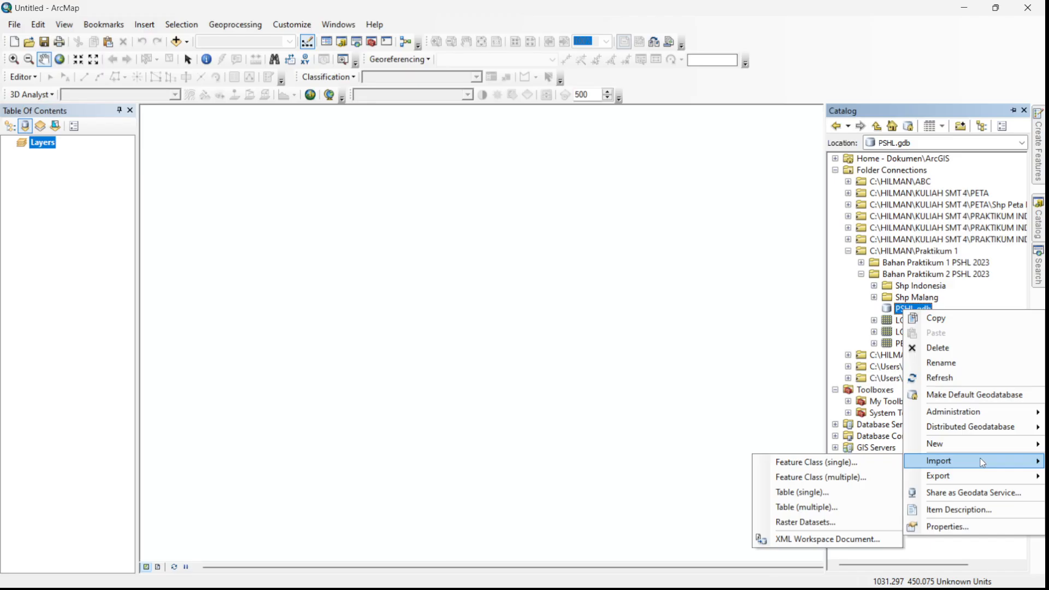
left_click(809, 524)
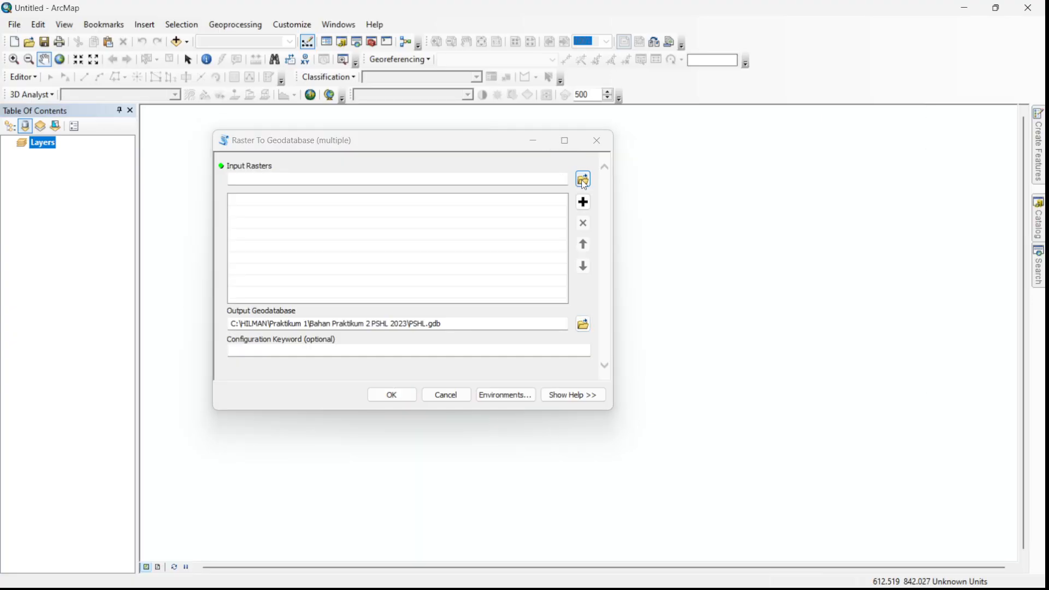
left_click(583, 181)
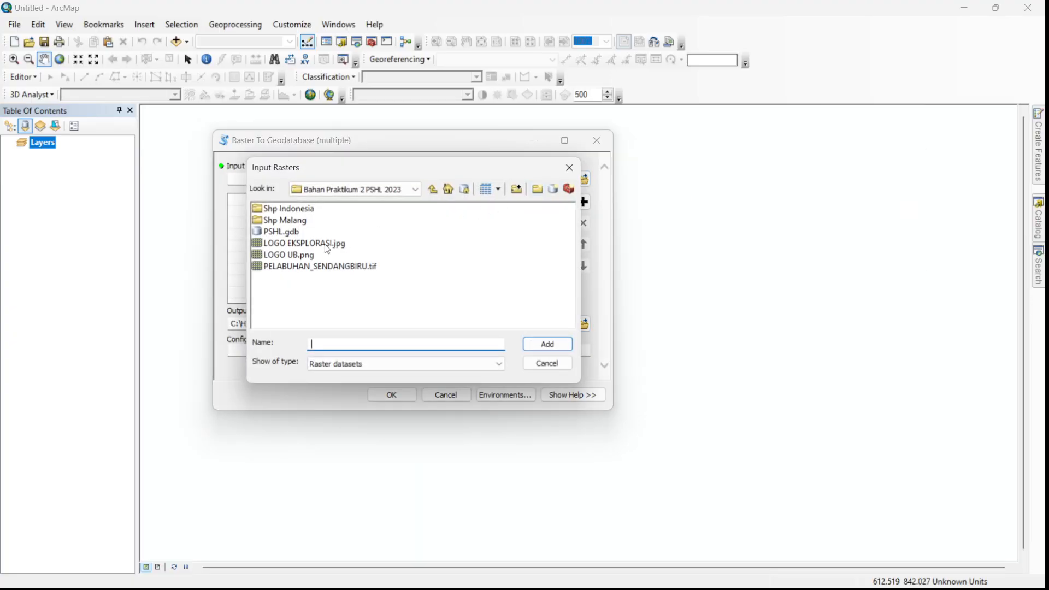
left_click(336, 267)
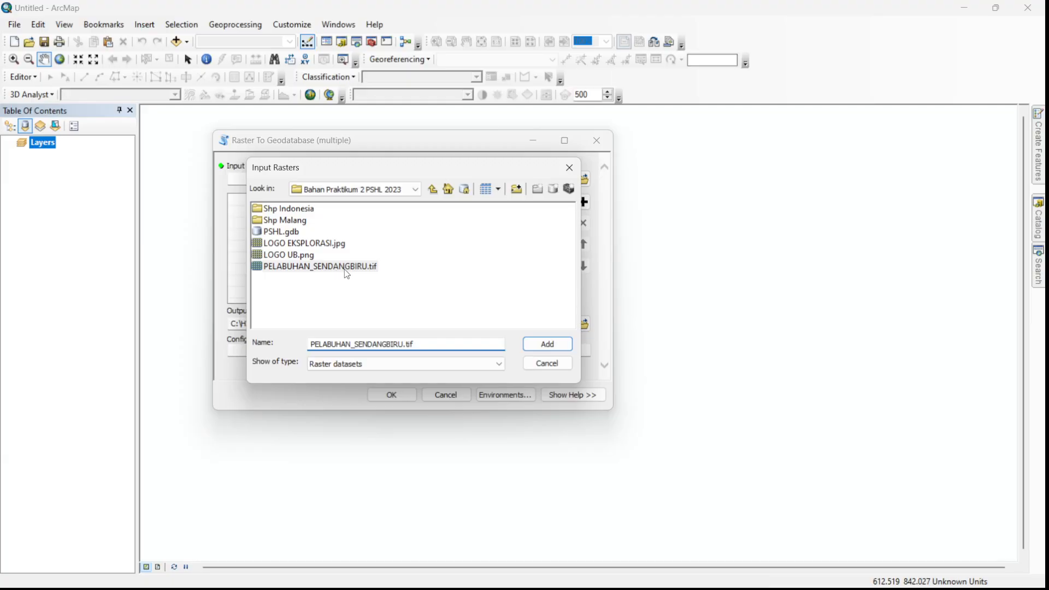
left_click(547, 343)
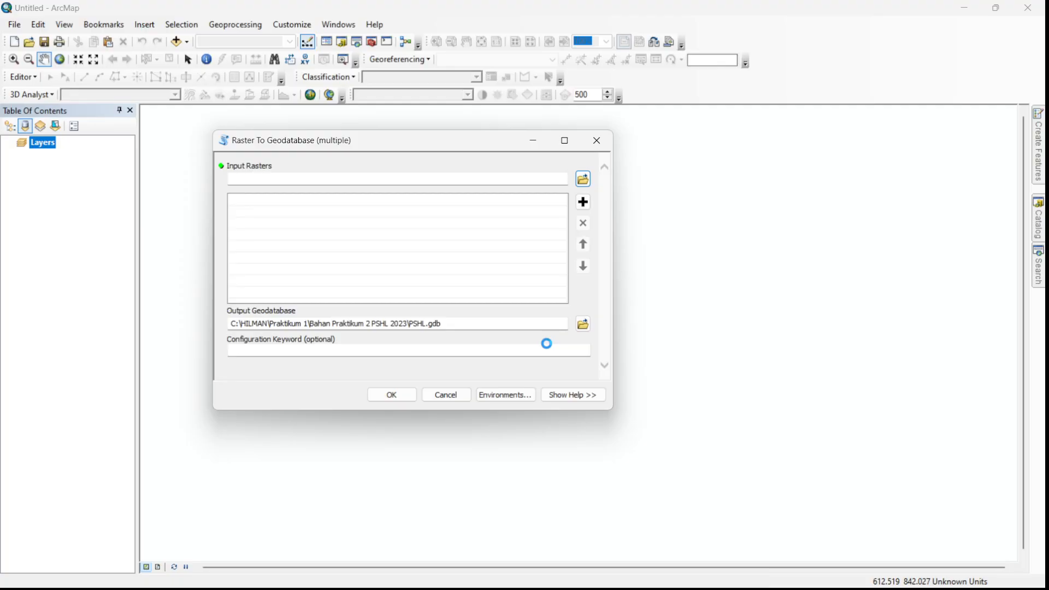
left_click(406, 395)
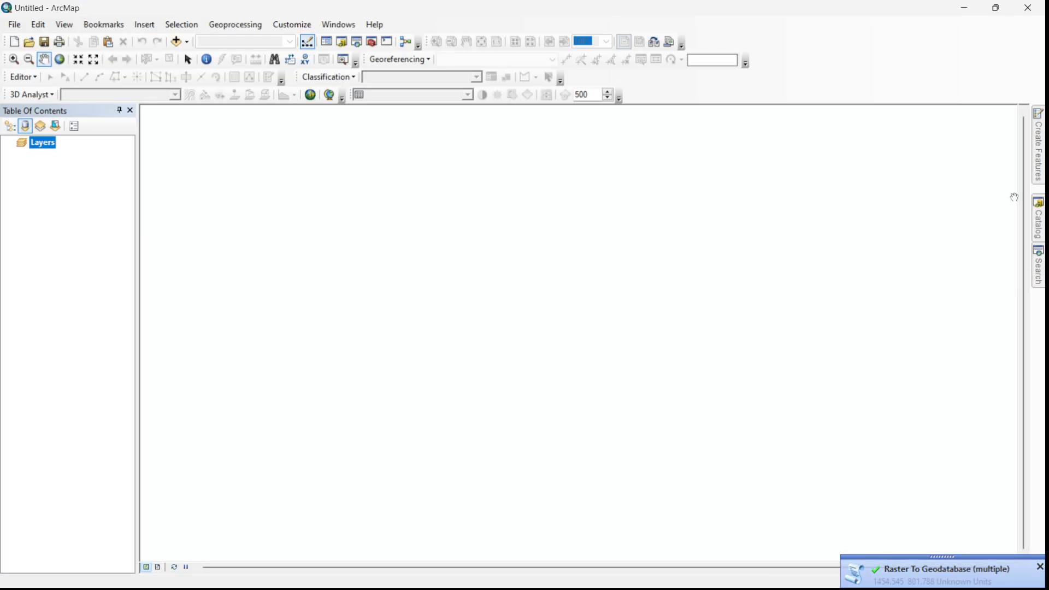
mouse_move(1038, 219)
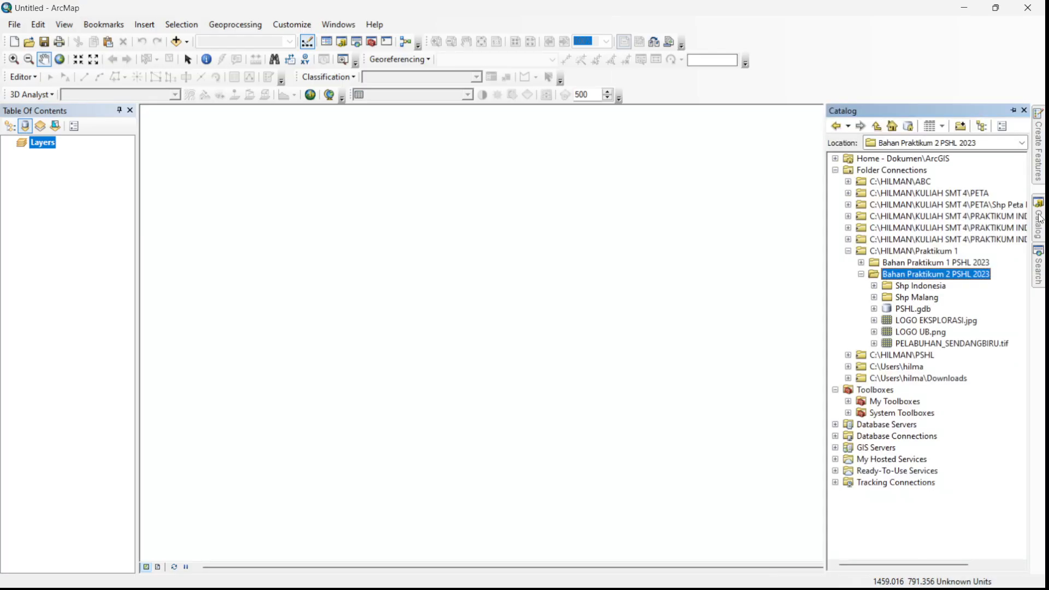
left_click(874, 309)
left_click(874, 310)
left_click(875, 309)
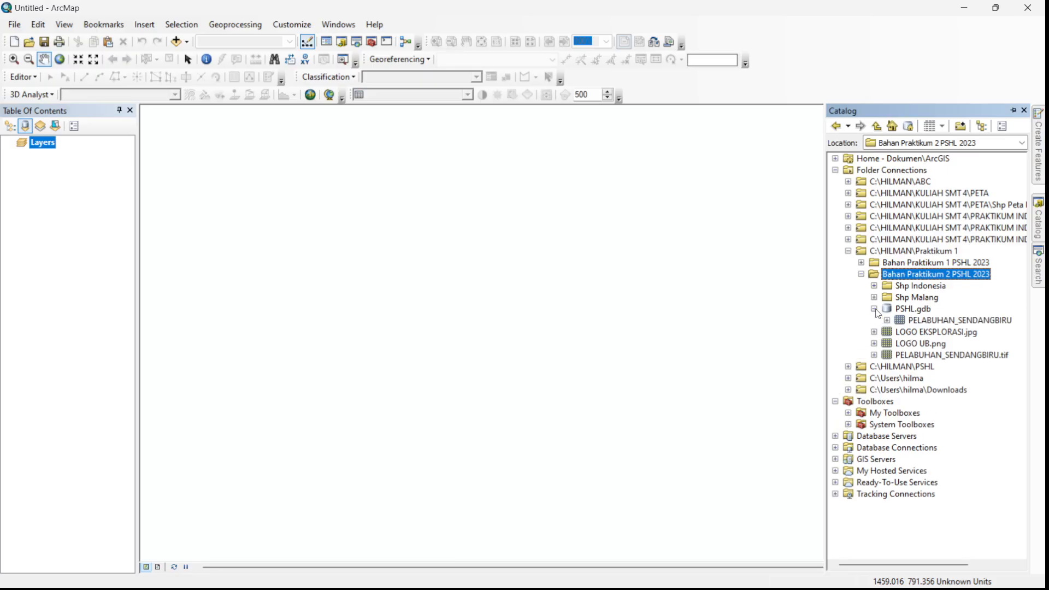
- Start a new feature dataset in PSHL.gdb named SendangBiru and proceed to its coordinate system settings
right_click(922, 311)
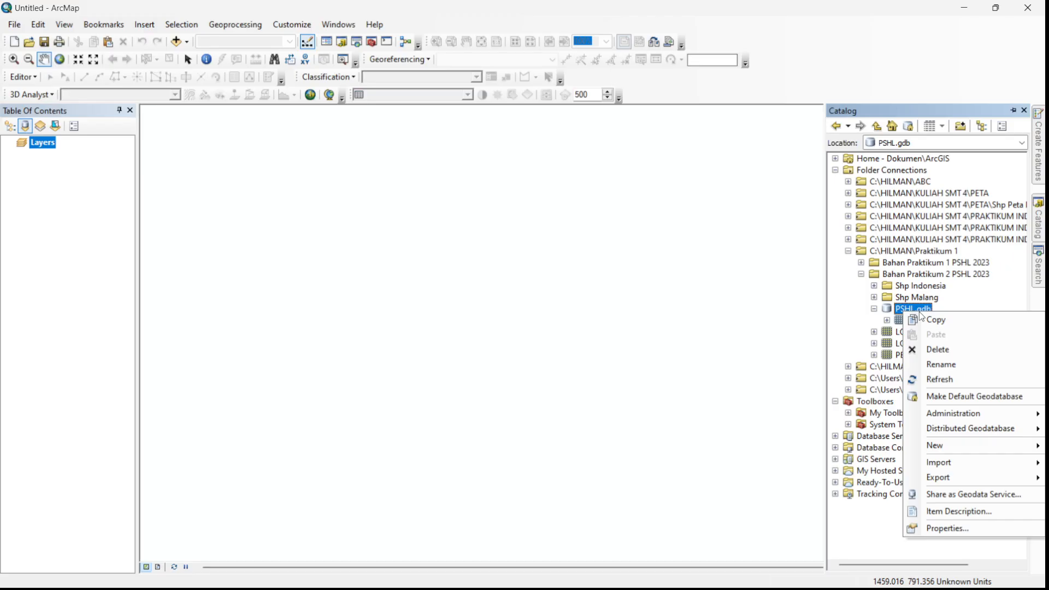
mouse_move(911, 448)
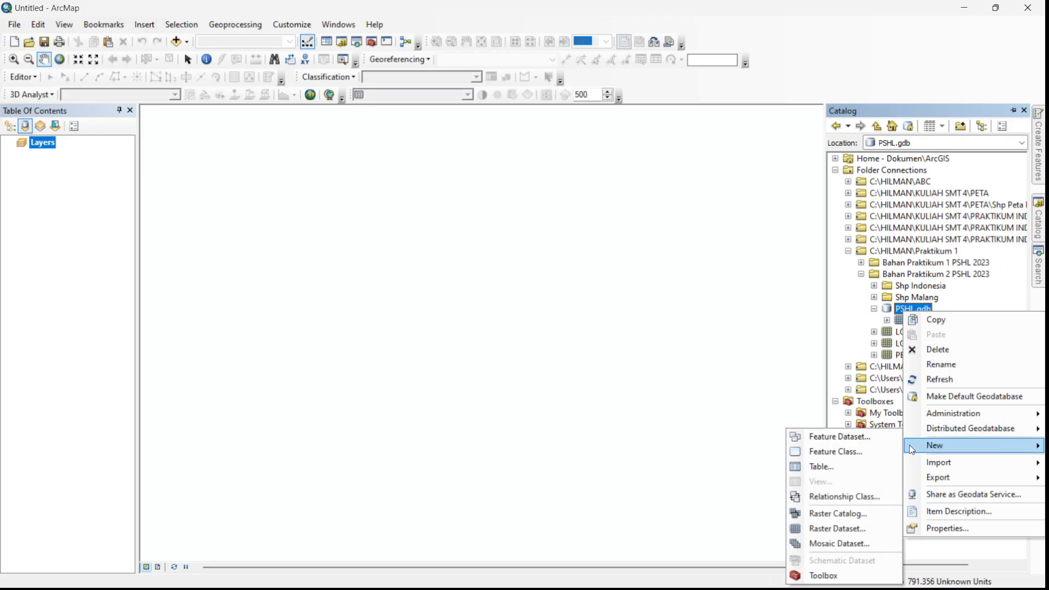
left_click(853, 442)
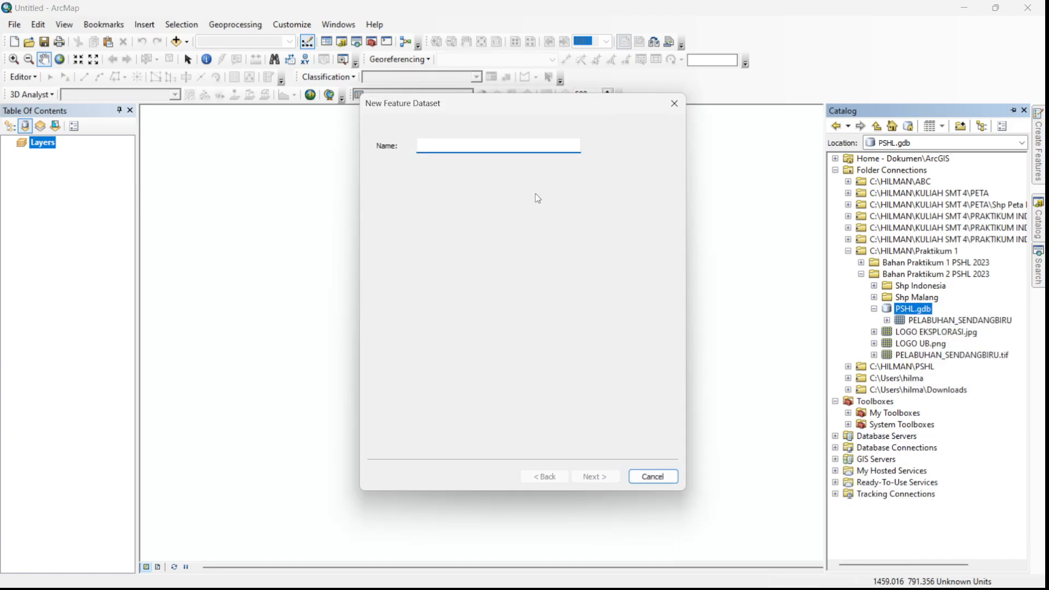
type("Sendang")
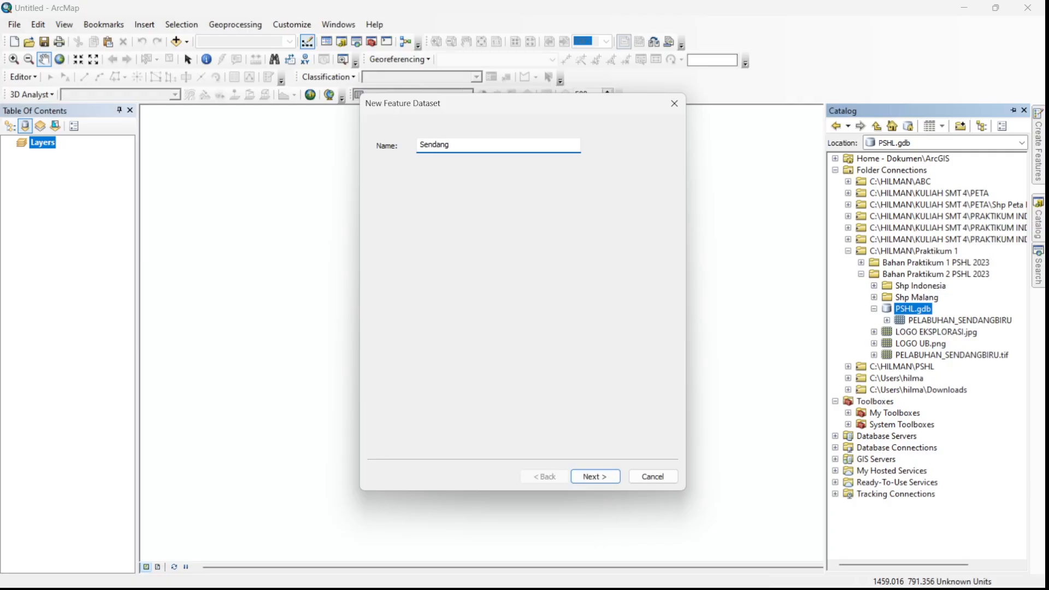
type("Biryu")
key("BackSpace")
key("BackSpace")
type("u")
left_click(453, 144)
type("_")
key("BackSpace")
left_click(599, 471)
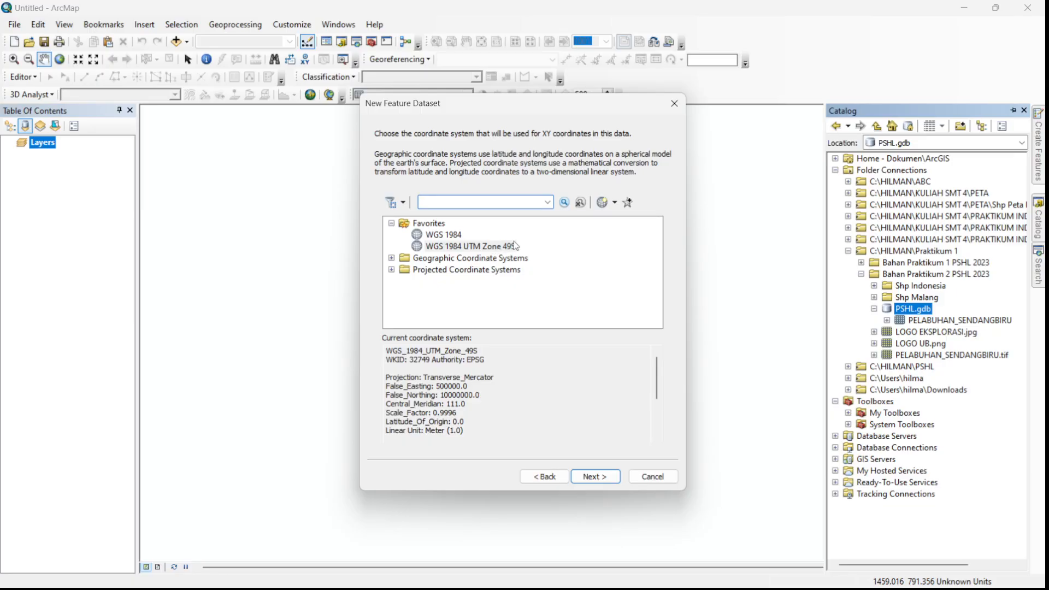
- Choose the projected coordinate system WGS 1984 UTM Zone 49S from the Southern Hemisphere group for the feature dataset
left_click(392, 270)
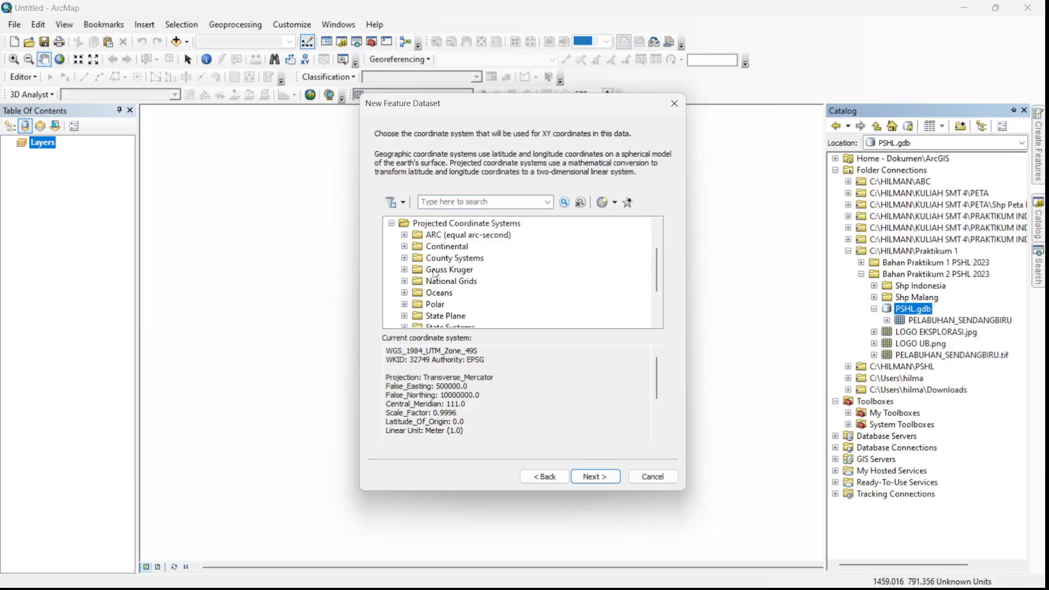
scroll(441, 291, "down", 2)
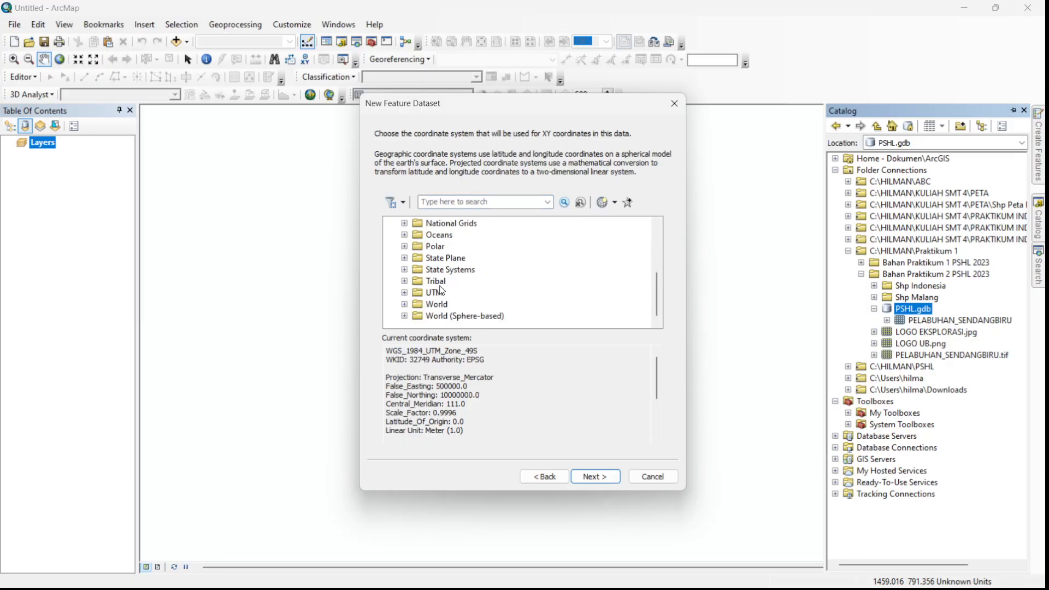
left_click(404, 293)
scroll(492, 296, "down", 3)
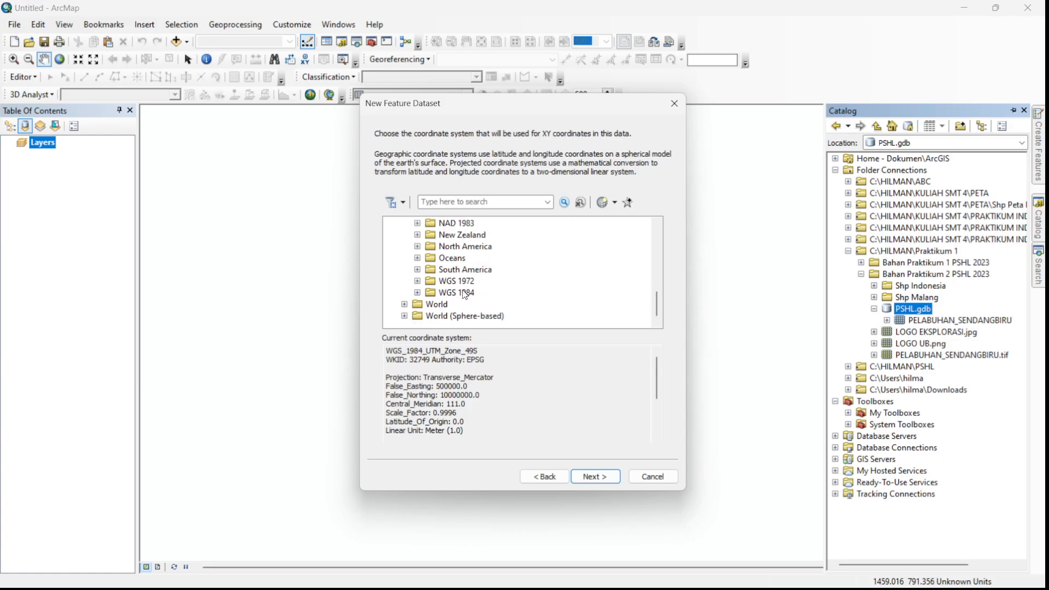
left_click(417, 292)
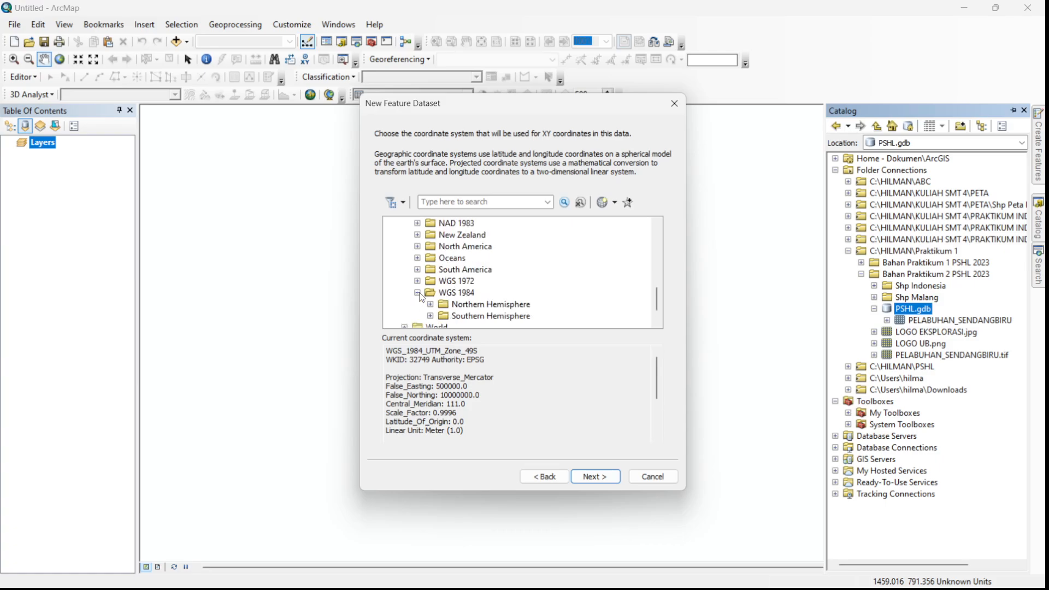
scroll(494, 290, "down", 1)
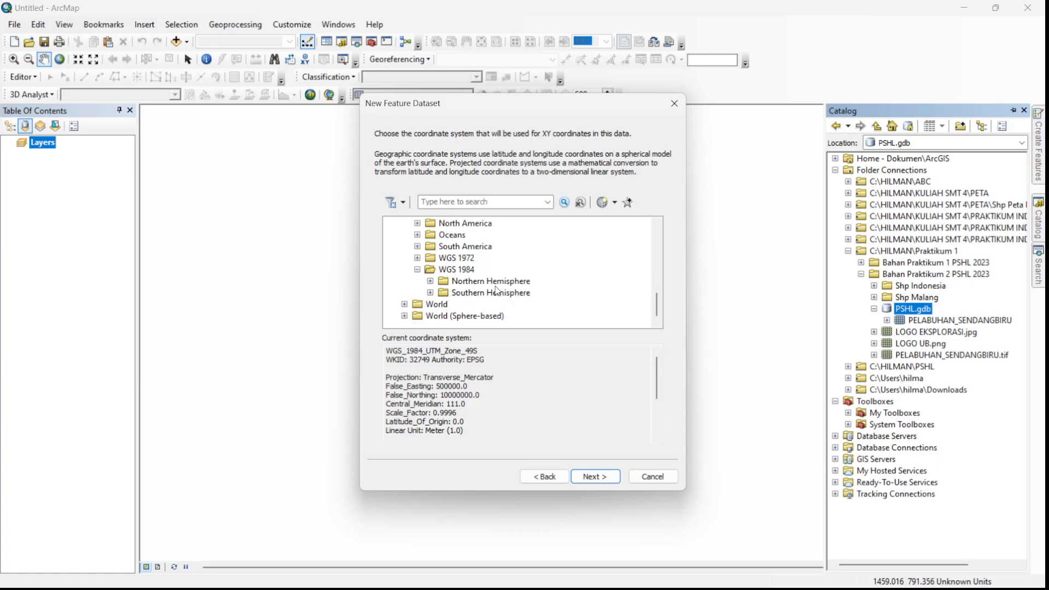
left_click(430, 293)
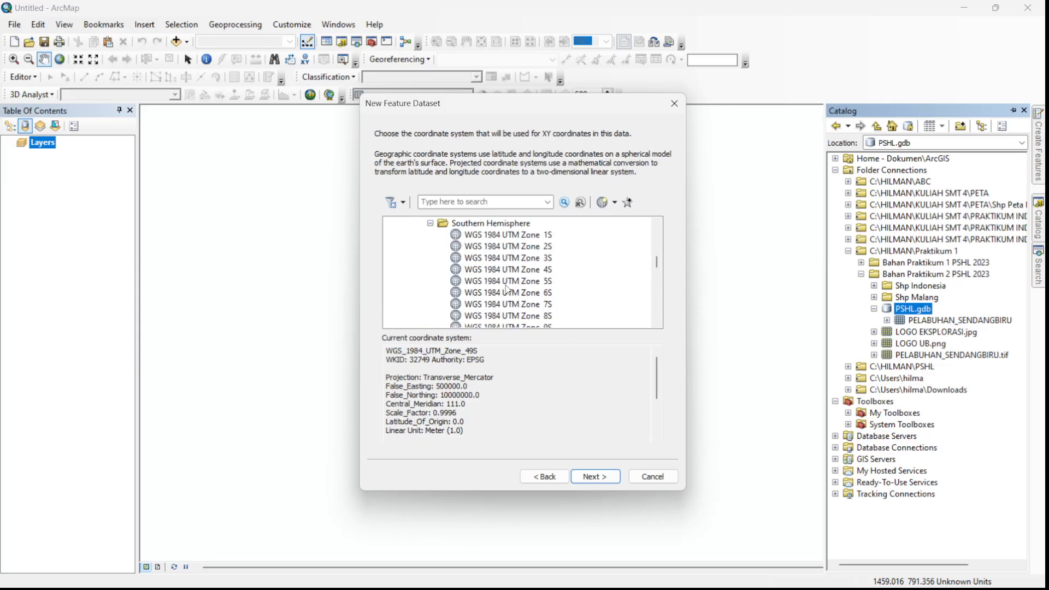
scroll(548, 292, "down", 4)
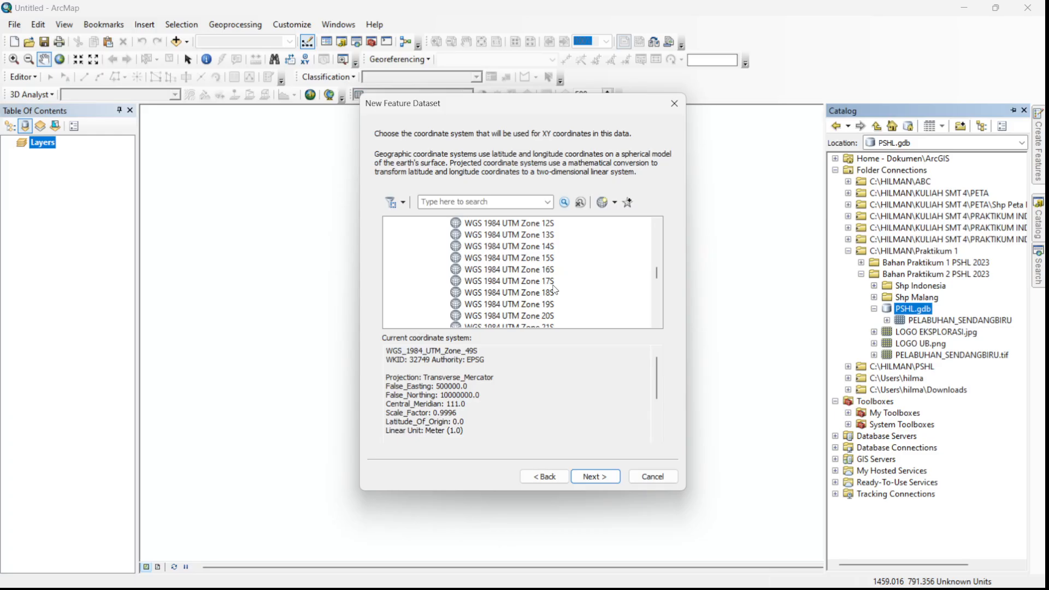
scroll(553, 290, "down", 6)
scroll(553, 290, "down", 4)
left_click(549, 271)
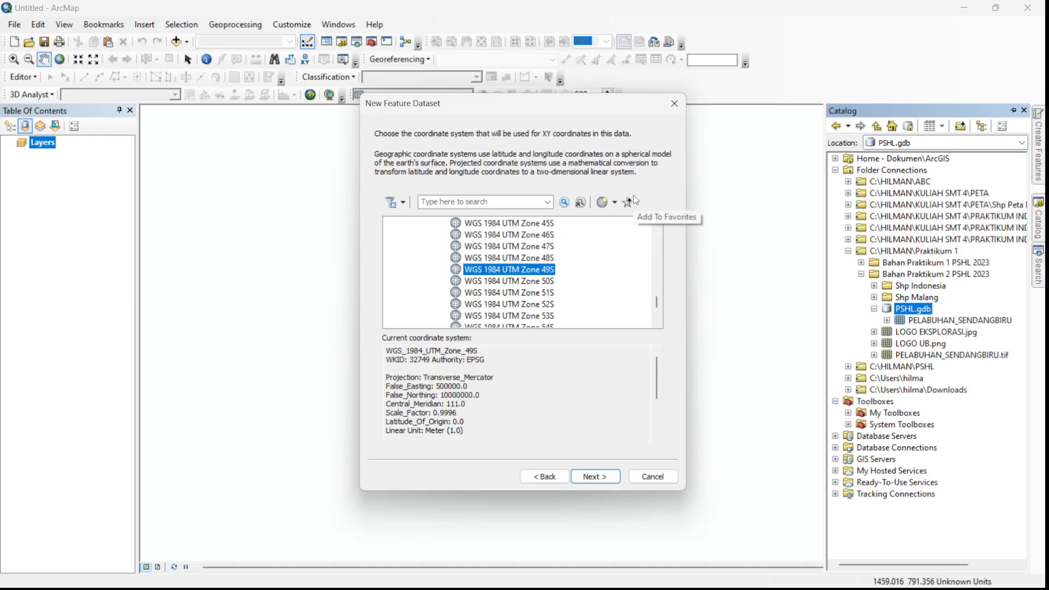
- Finish creating the SendangBiru feature dataset, accepting the default XY, Z and M tolerances and the default resolution
left_click(611, 477)
left_click(611, 477)
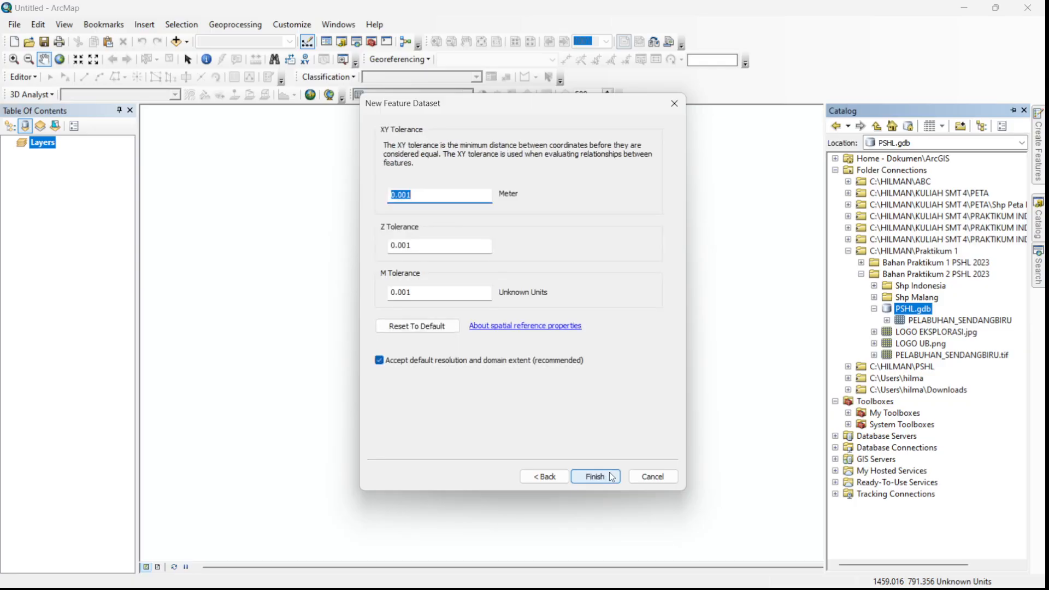
left_click(611, 476)
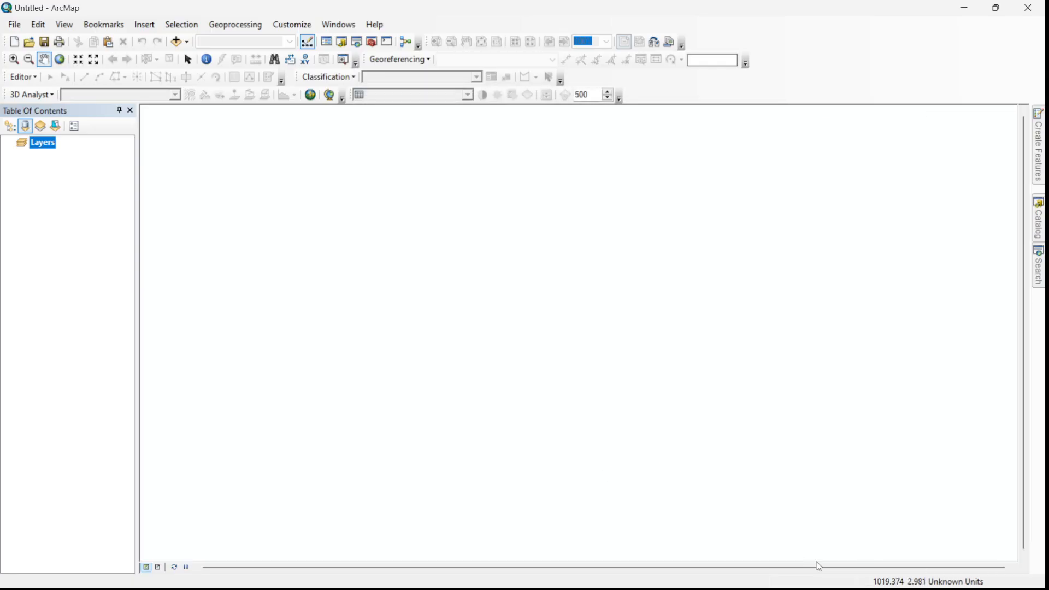
- Create a polygon feature class named AREA in the SendangBiru feature dataset with the default fields
mouse_move(1037, 222)
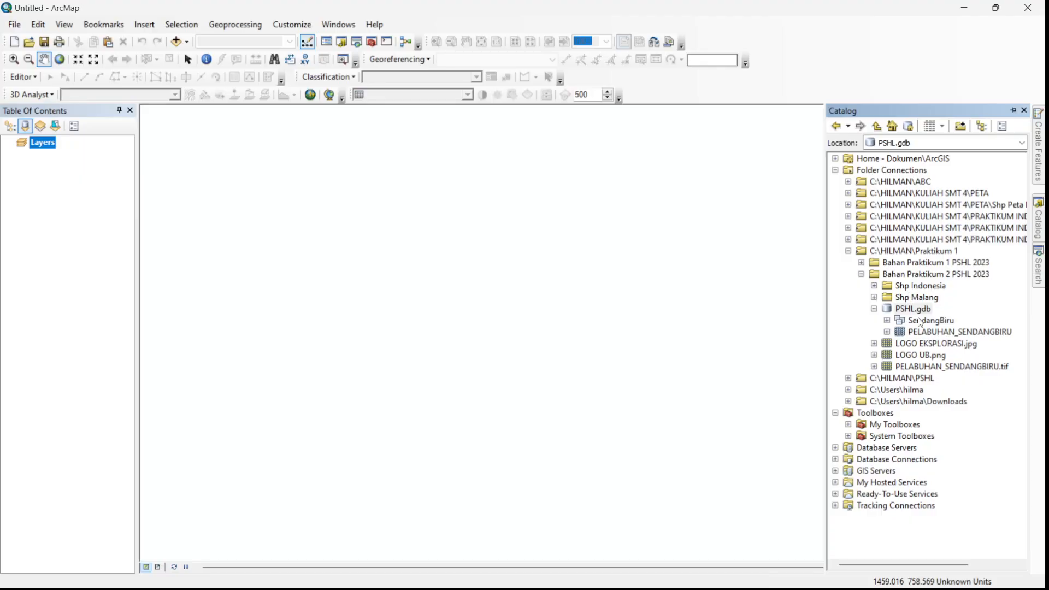
right_click(920, 323)
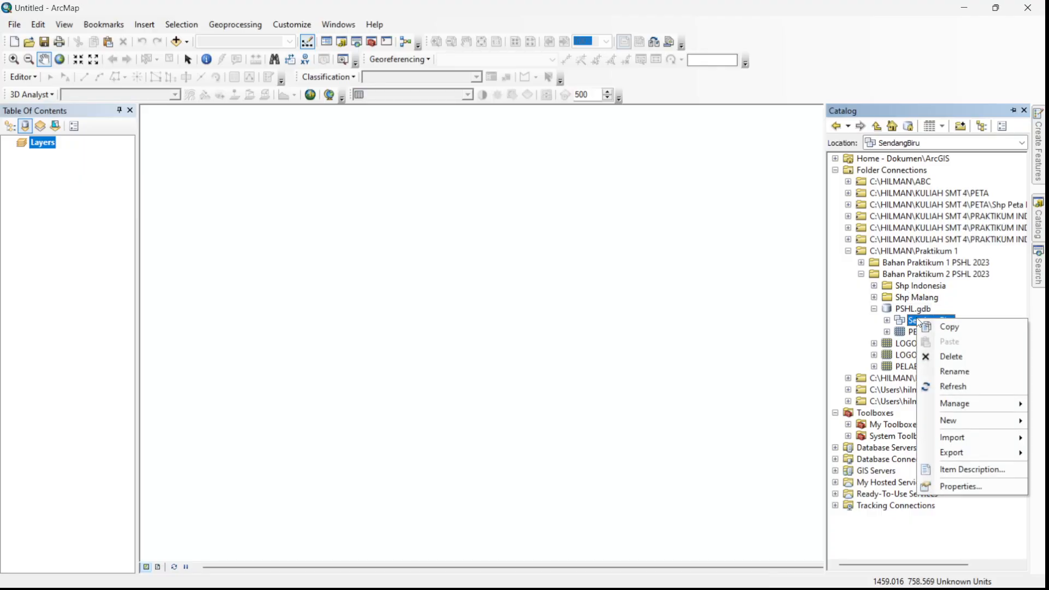
right_click(908, 319)
right_click(899, 310)
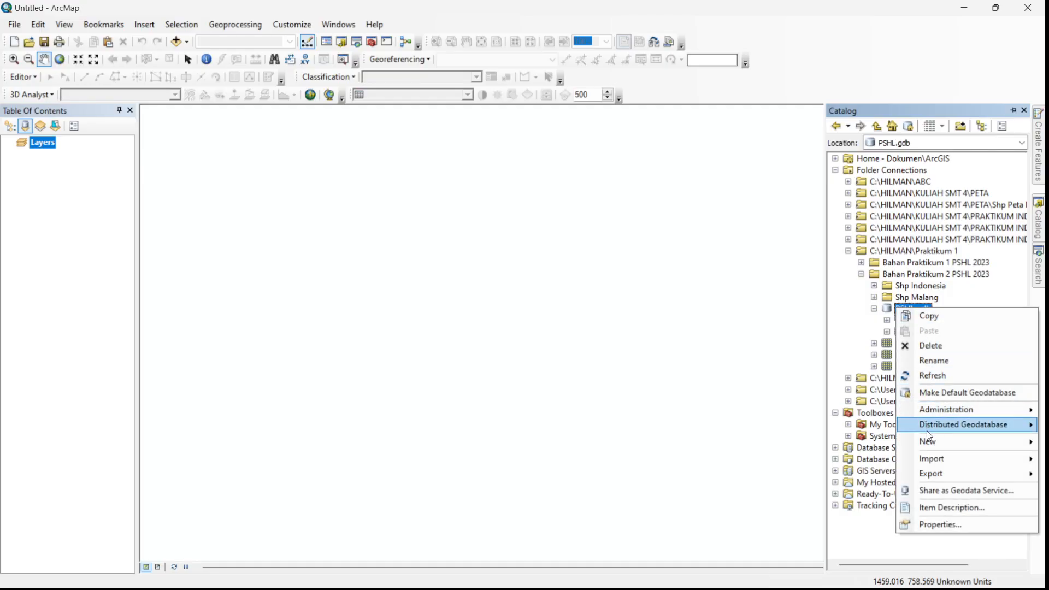
mouse_move(928, 440)
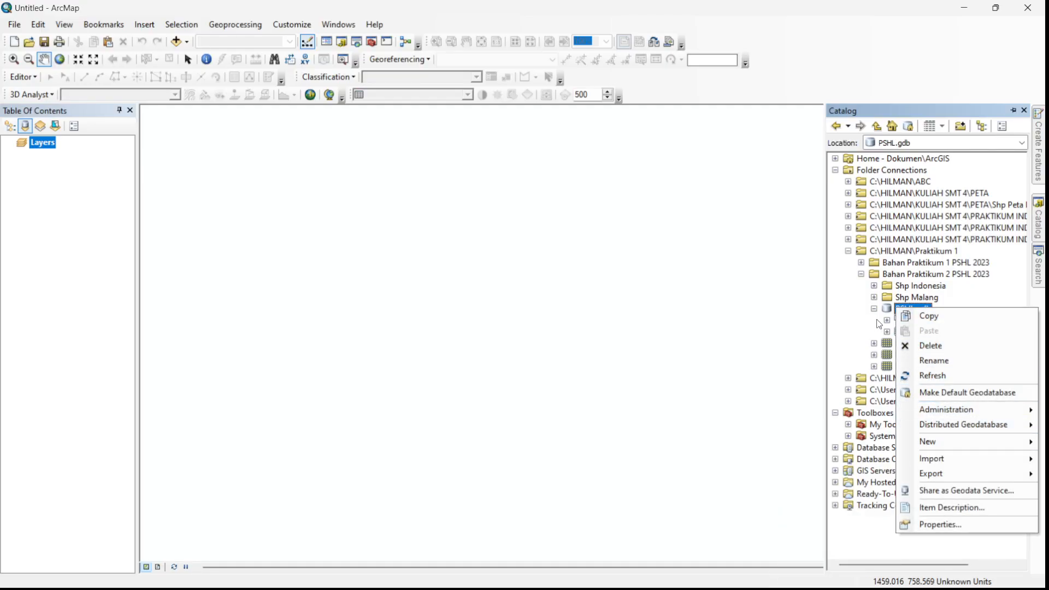
right_click(912, 321)
right_click(915, 322)
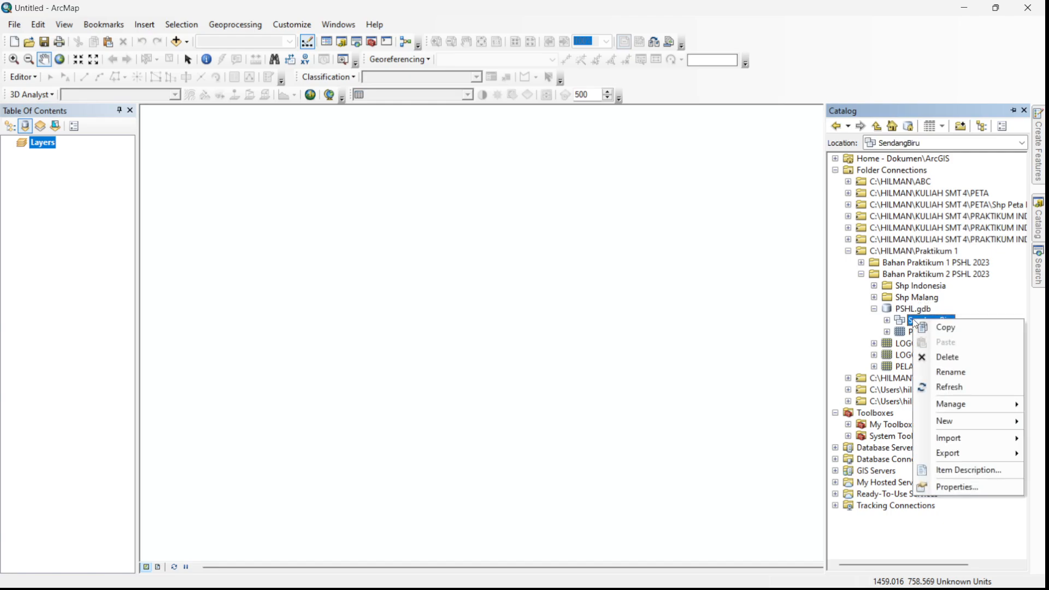
mouse_move(980, 422)
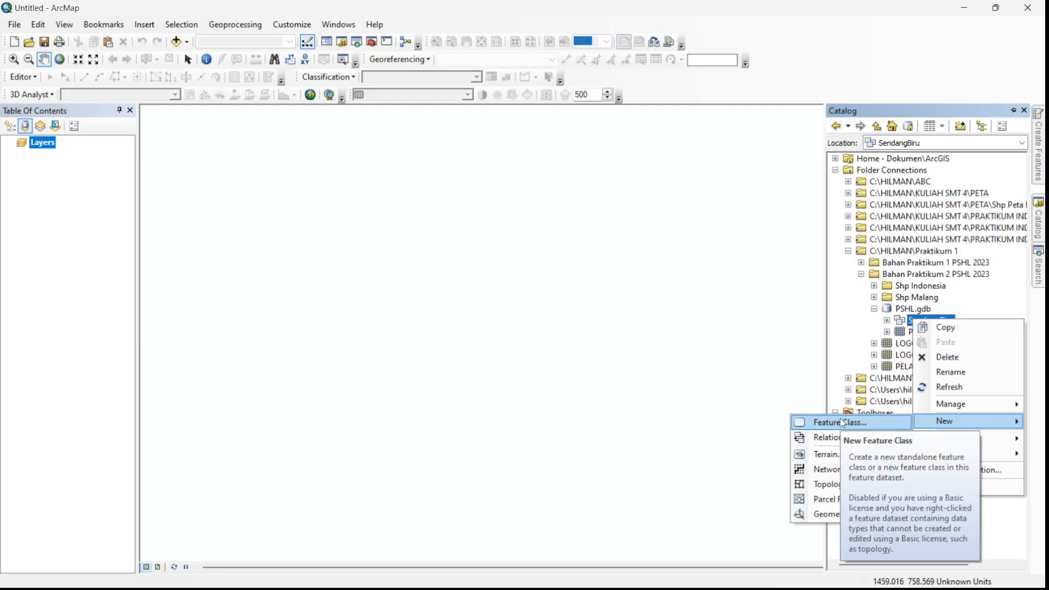
left_click(843, 423)
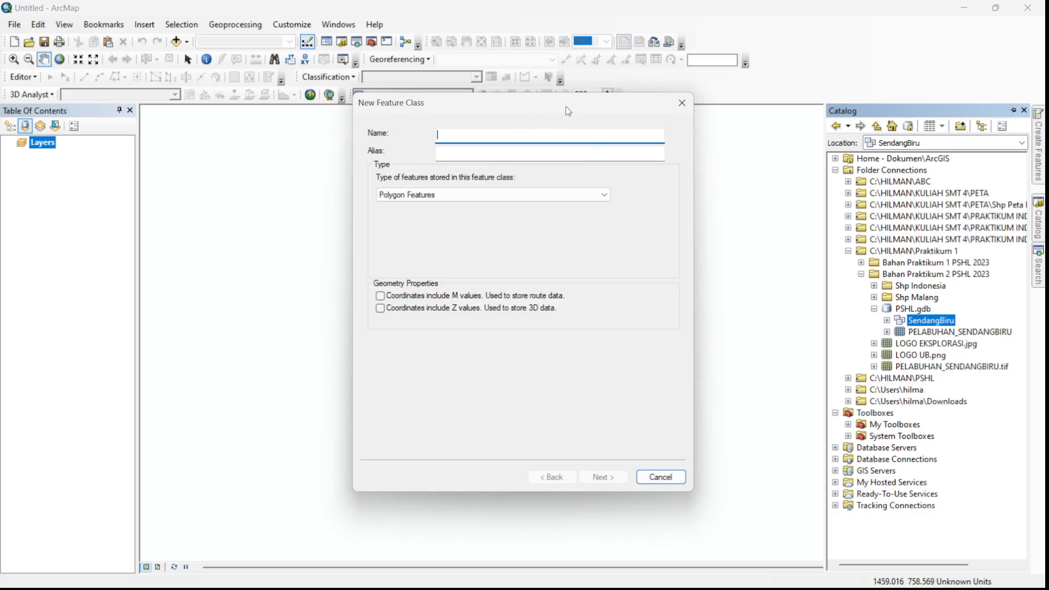
type("AREA")
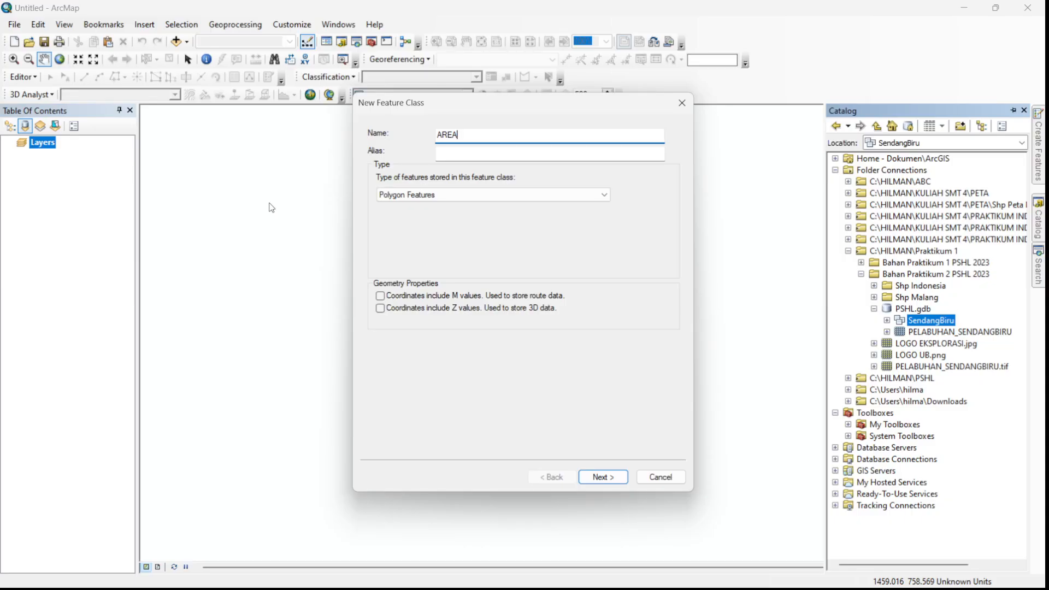
left_click(608, 481)
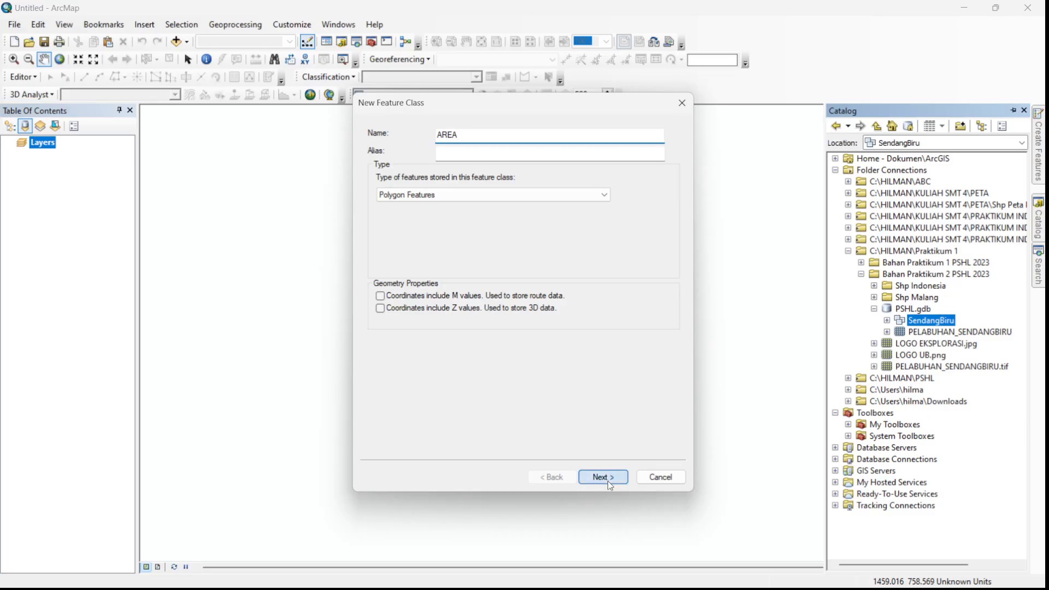
left_click(607, 481)
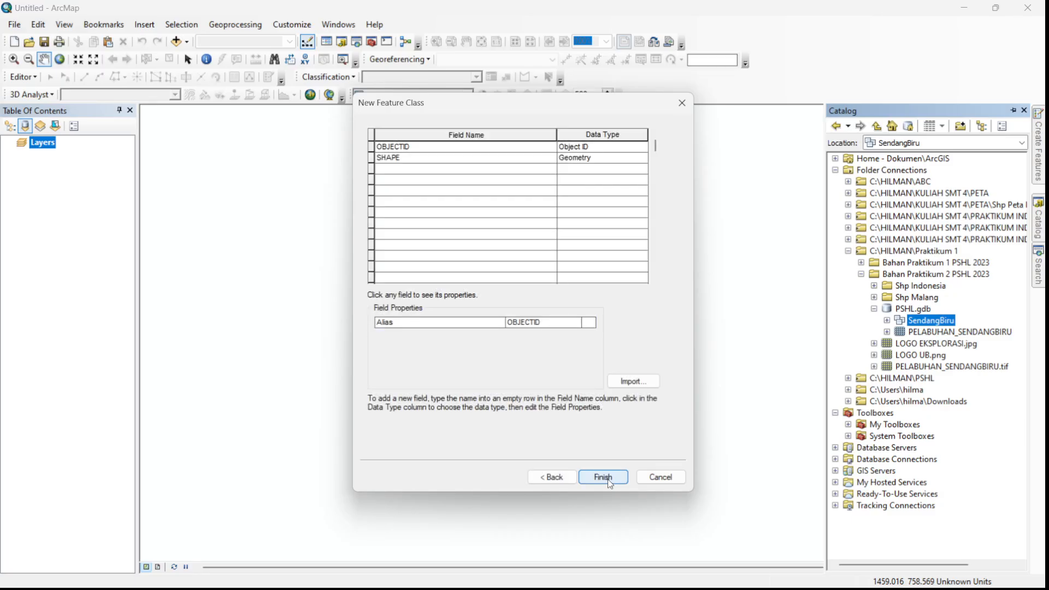
left_click(607, 480)
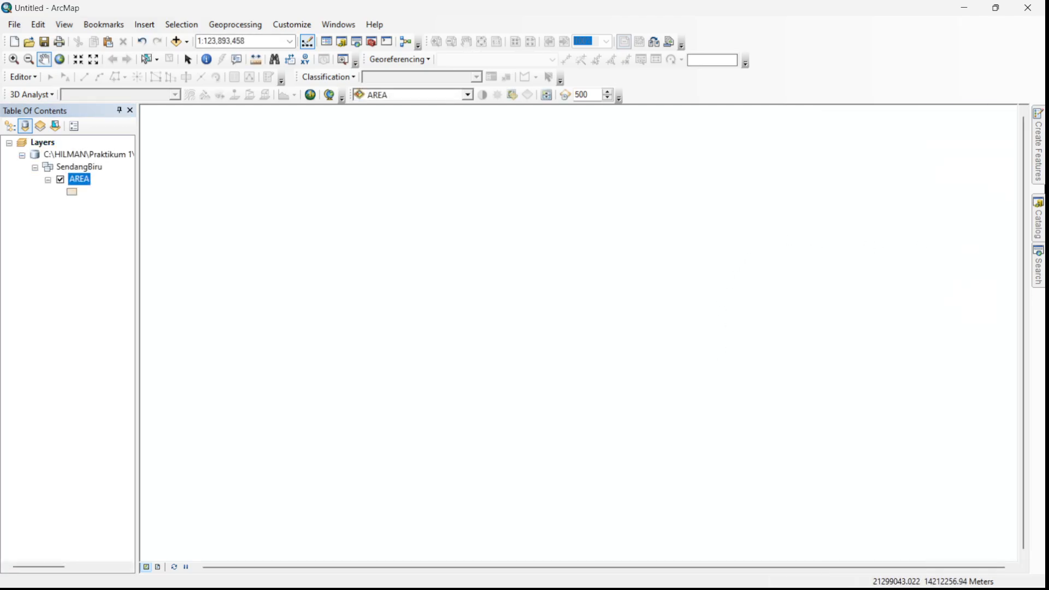
- Create a line feature class named Jalan in the SendangBiru feature dataset with the default fields
mouse_move(1039, 222)
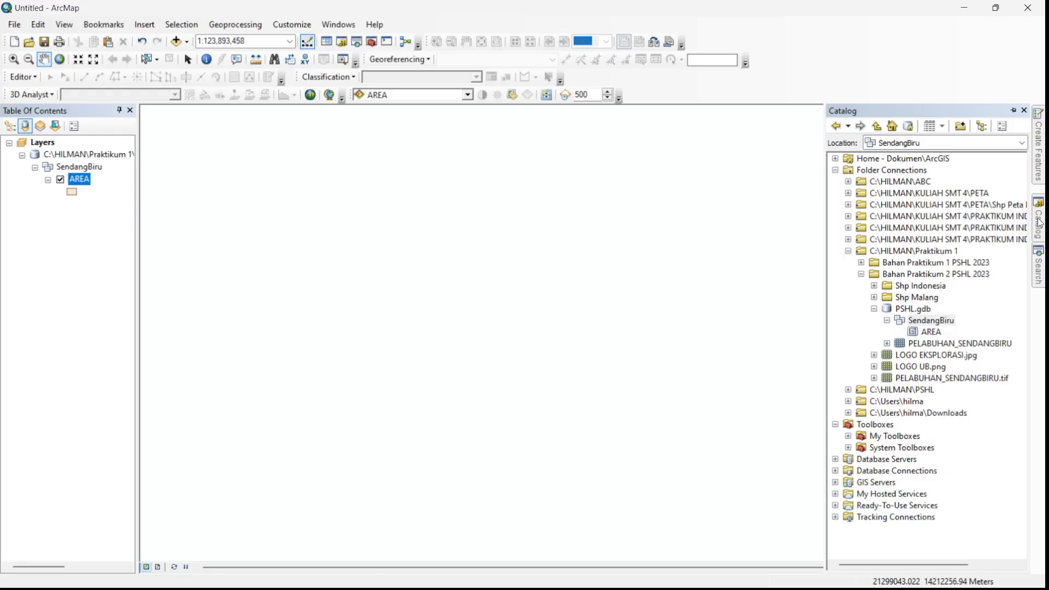
right_click(909, 321)
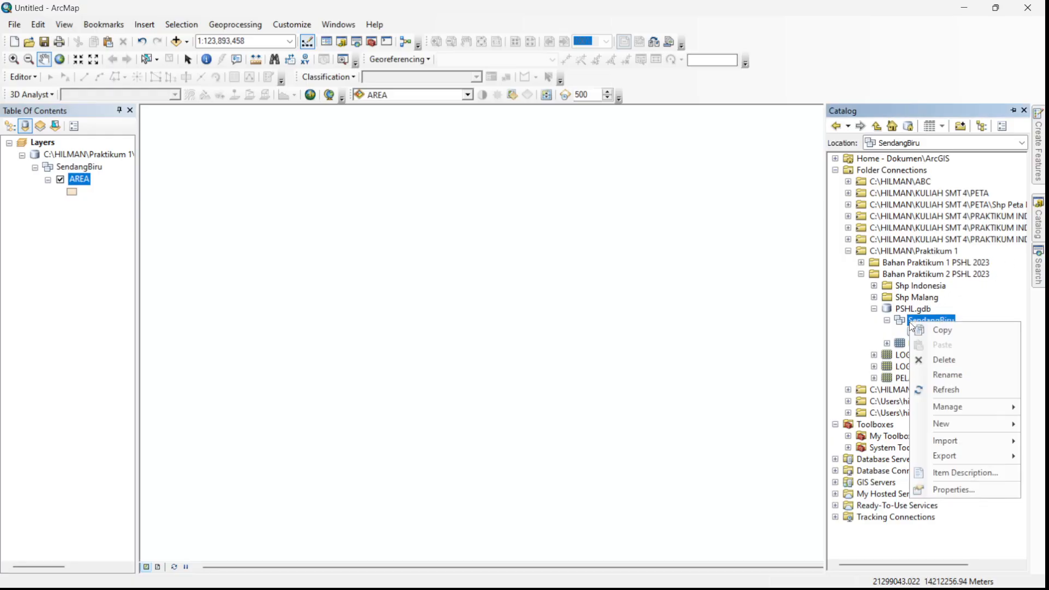
mouse_move(961, 422)
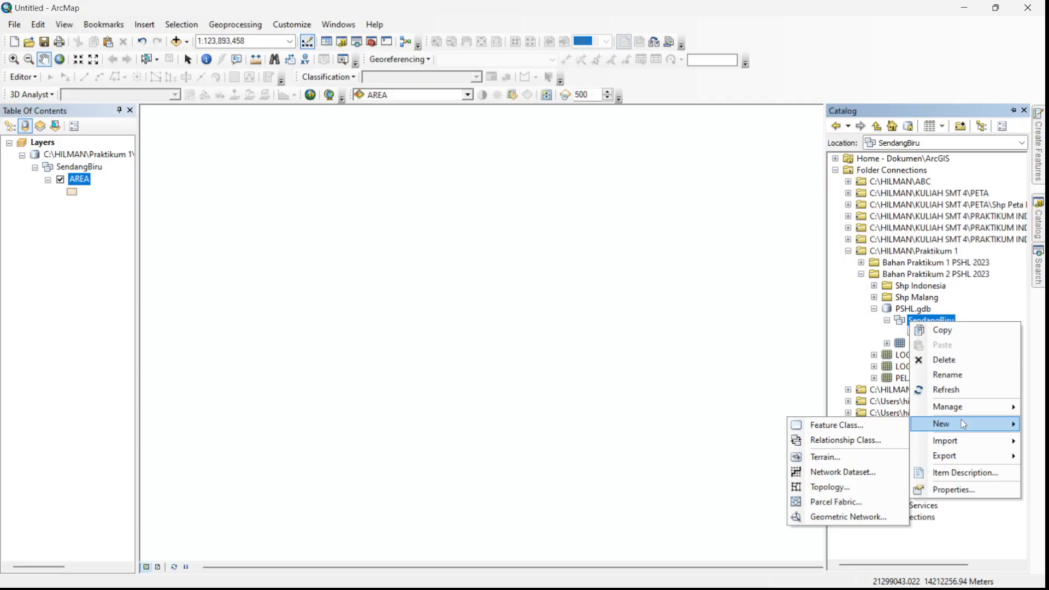
left_click(845, 425)
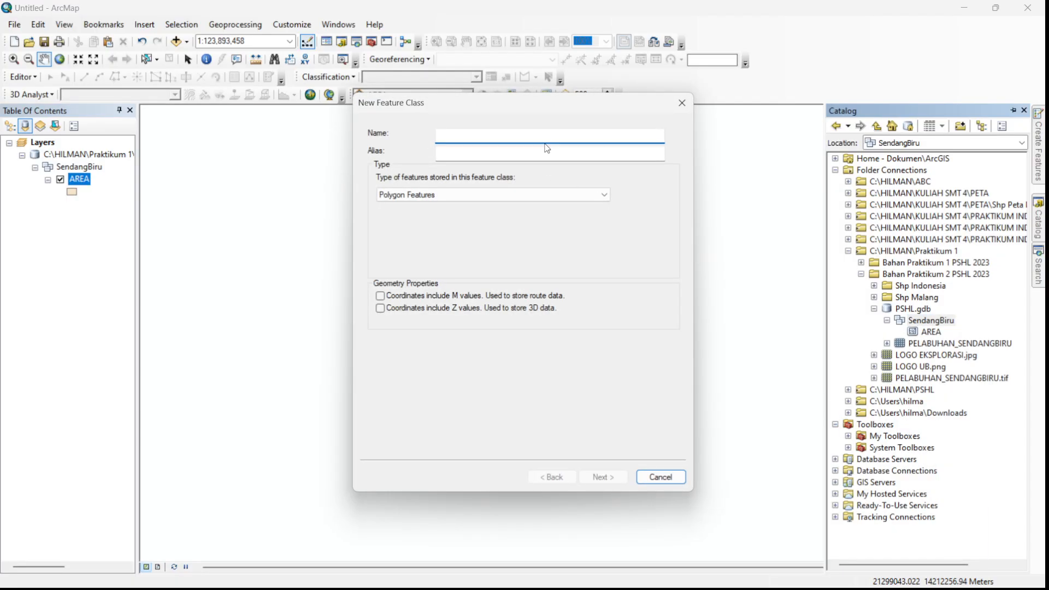
type("Jalan")
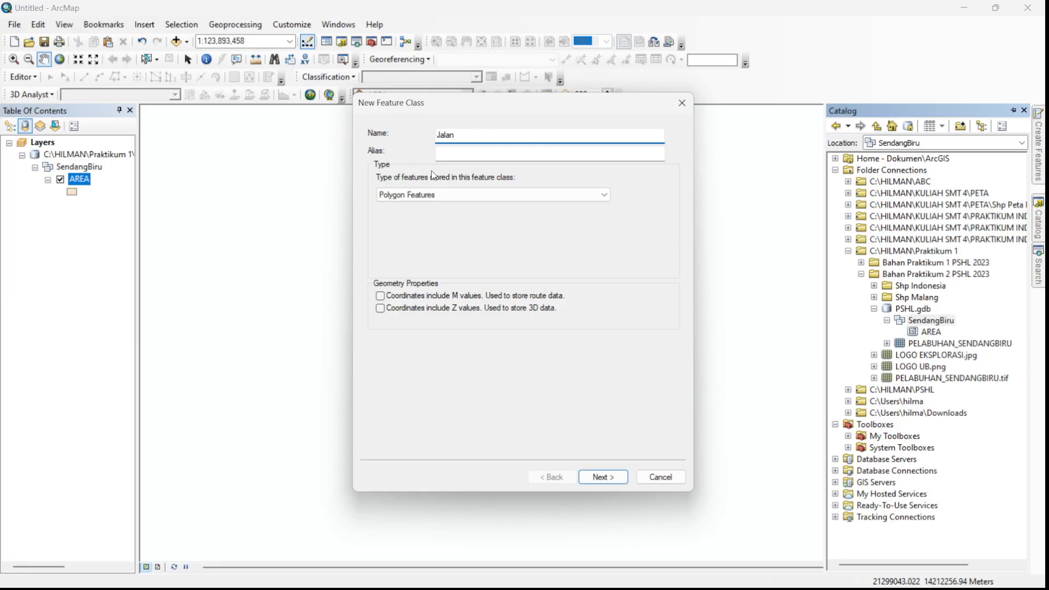
left_click(473, 193)
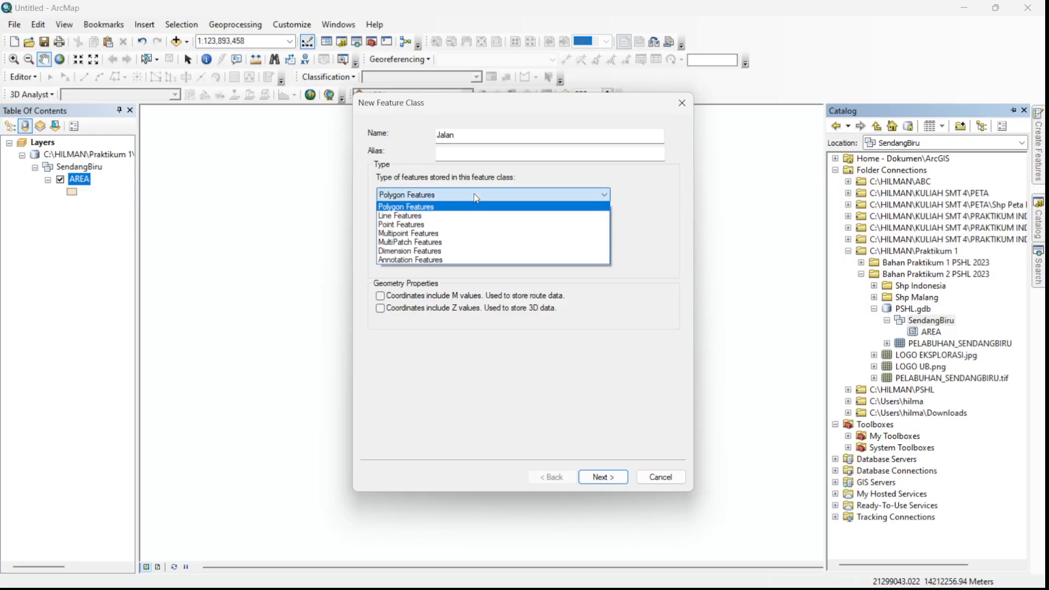
left_click(423, 216)
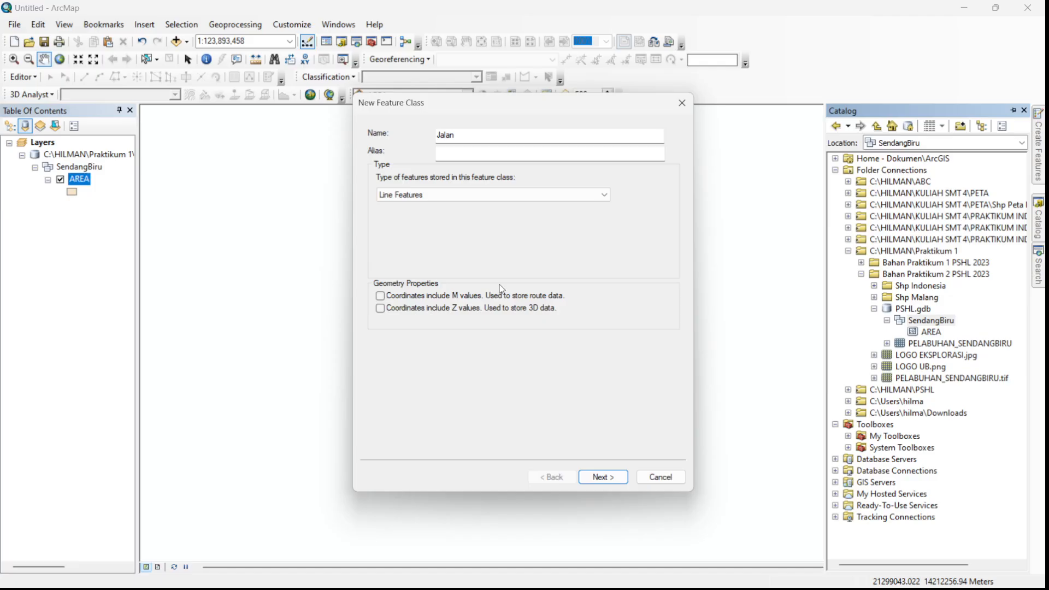
left_click(613, 477)
left_click(613, 477)
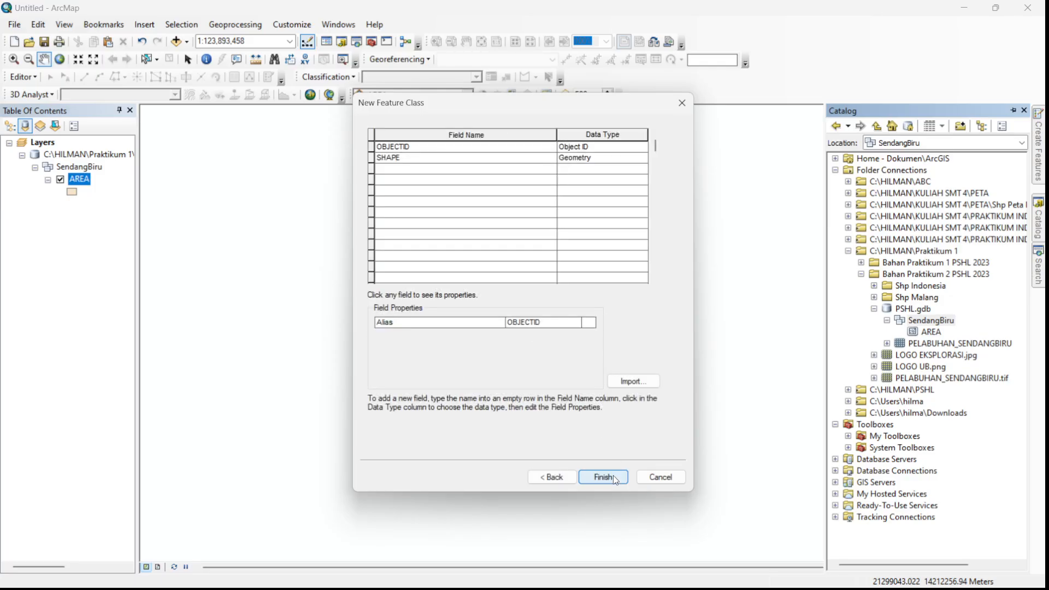
left_click(613, 476)
- Create a point feature class named LOKASI_PENTING in the SendangBiru feature dataset with the default fields
right_click(922, 321)
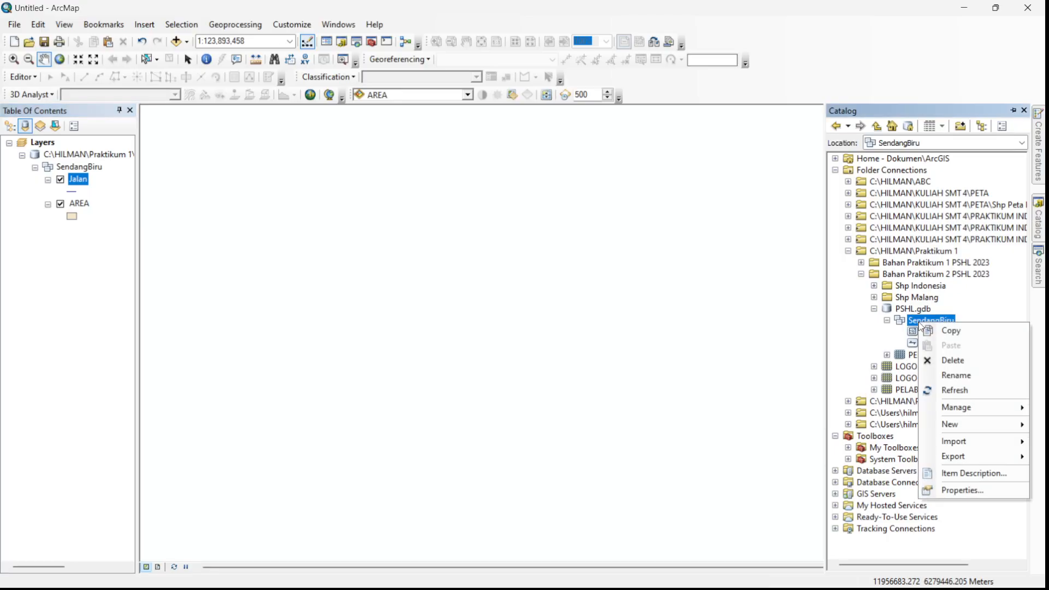
mouse_move(980, 425)
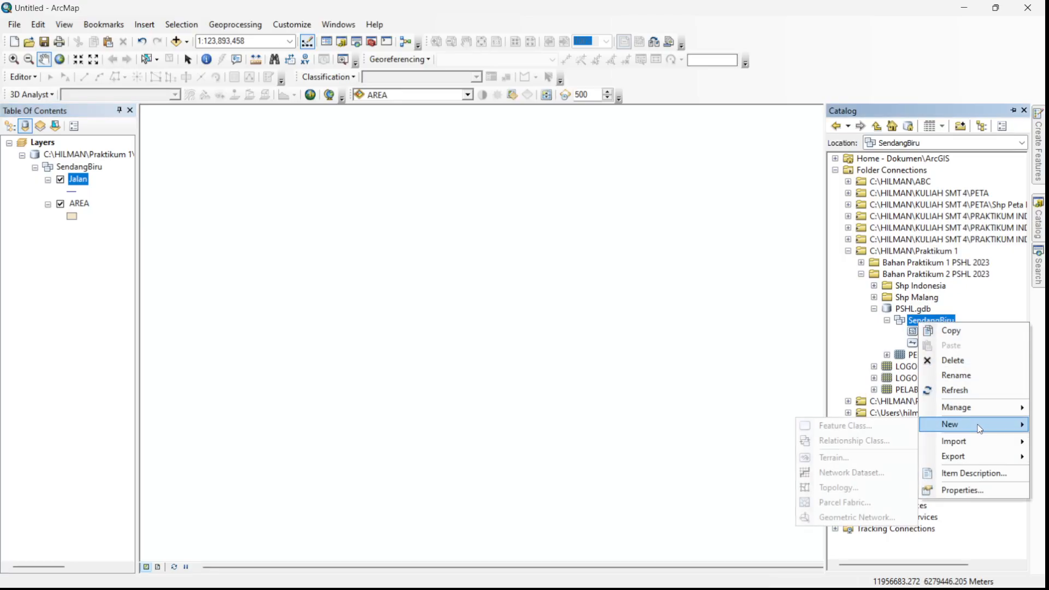
left_click(872, 427)
type("A")
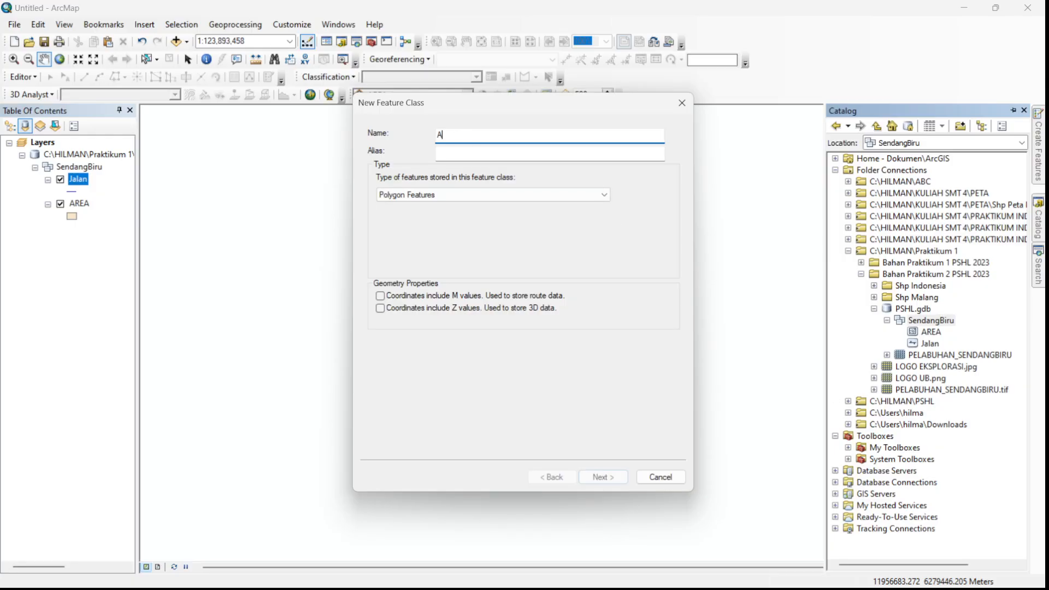
key("BackSpace")
type("LOKASI_PEN")
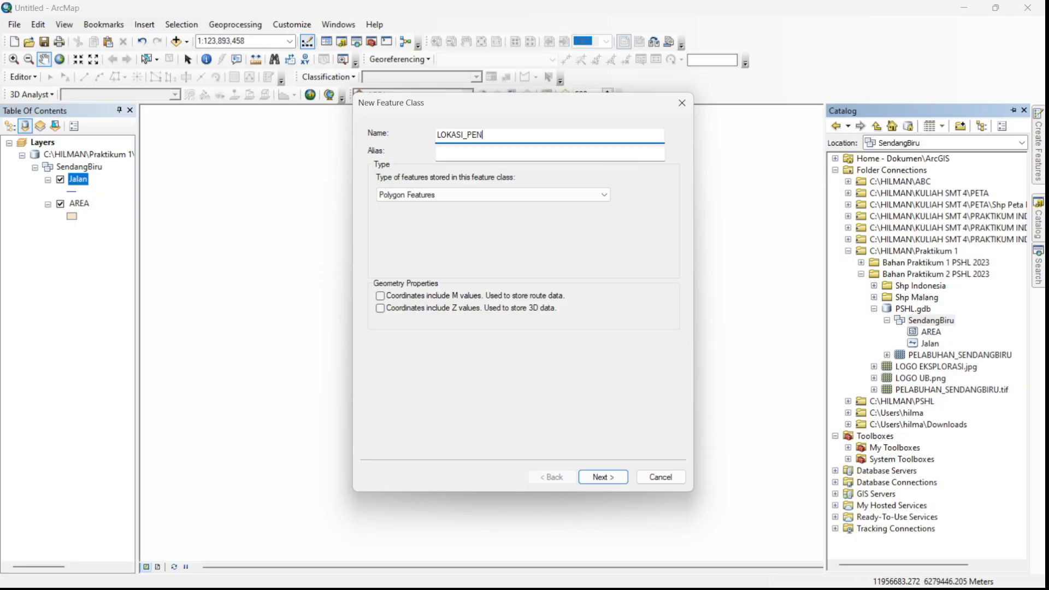
type("TING")
left_click(473, 196)
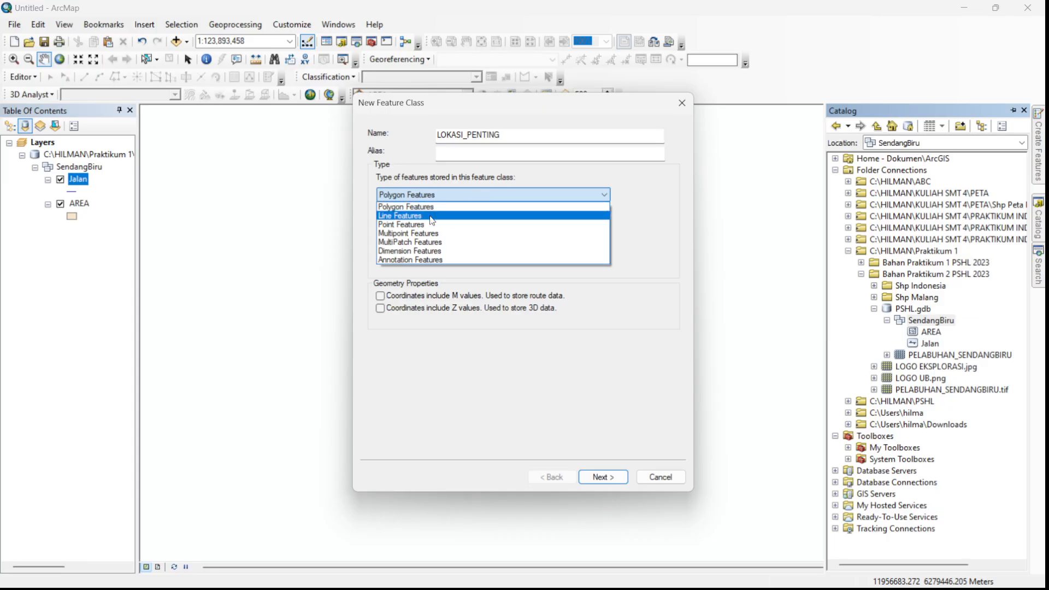
left_click(407, 225)
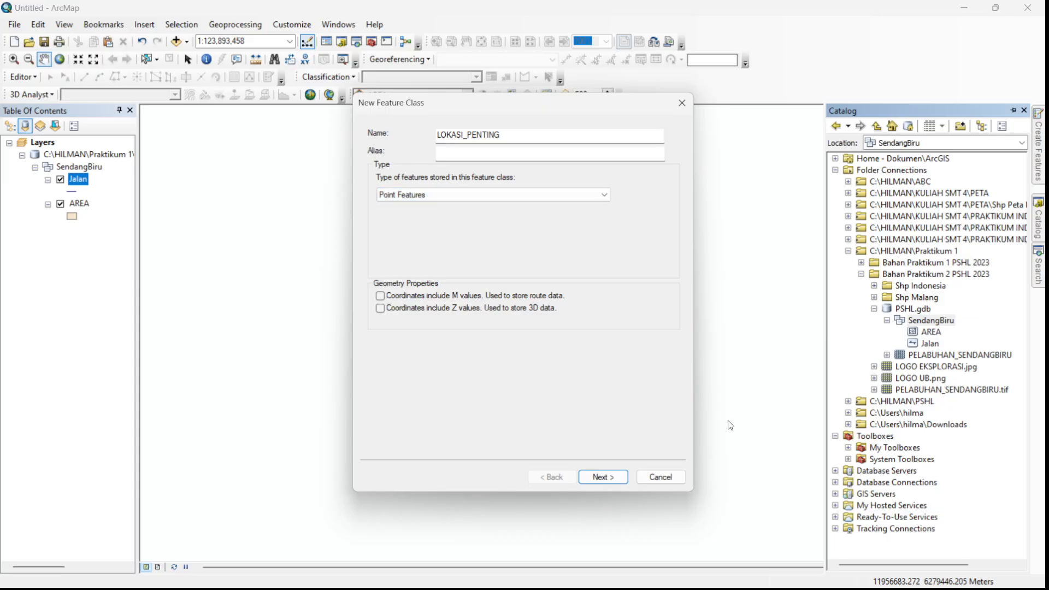
left_click(543, 200)
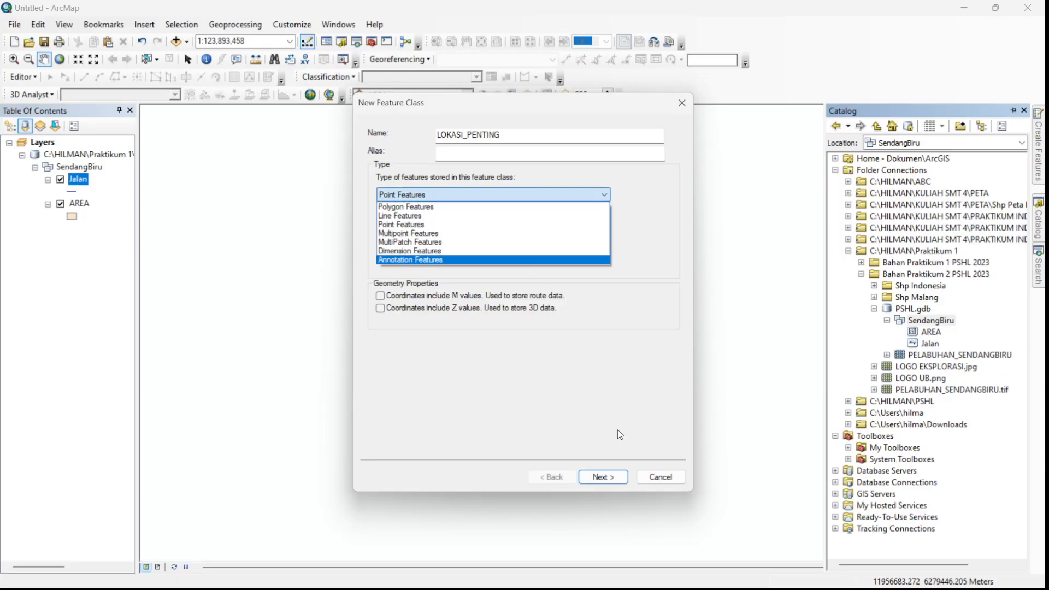
left_click(404, 224)
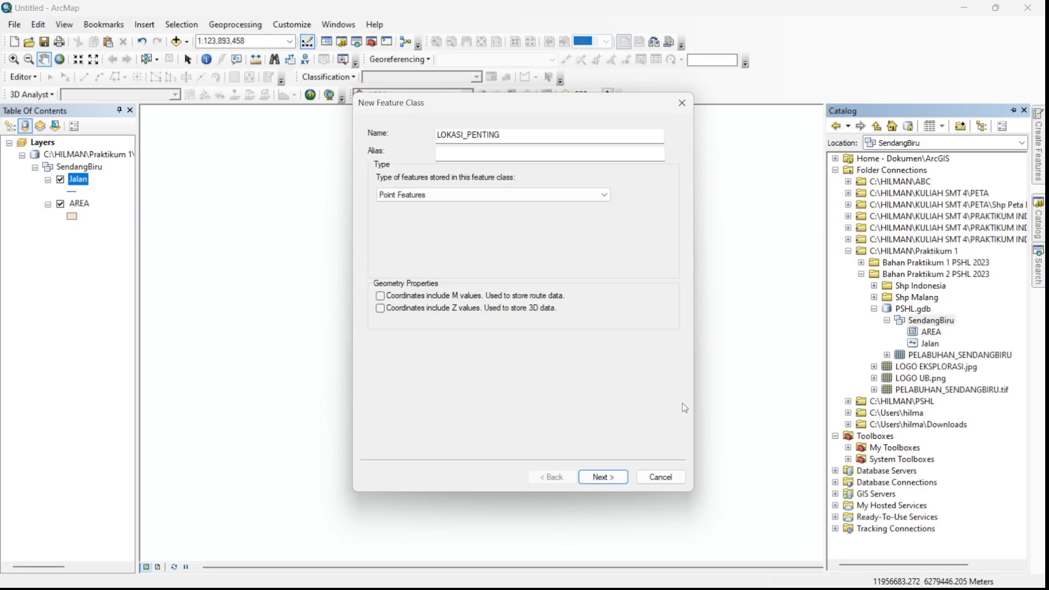
left_click(606, 477)
left_click(607, 477)
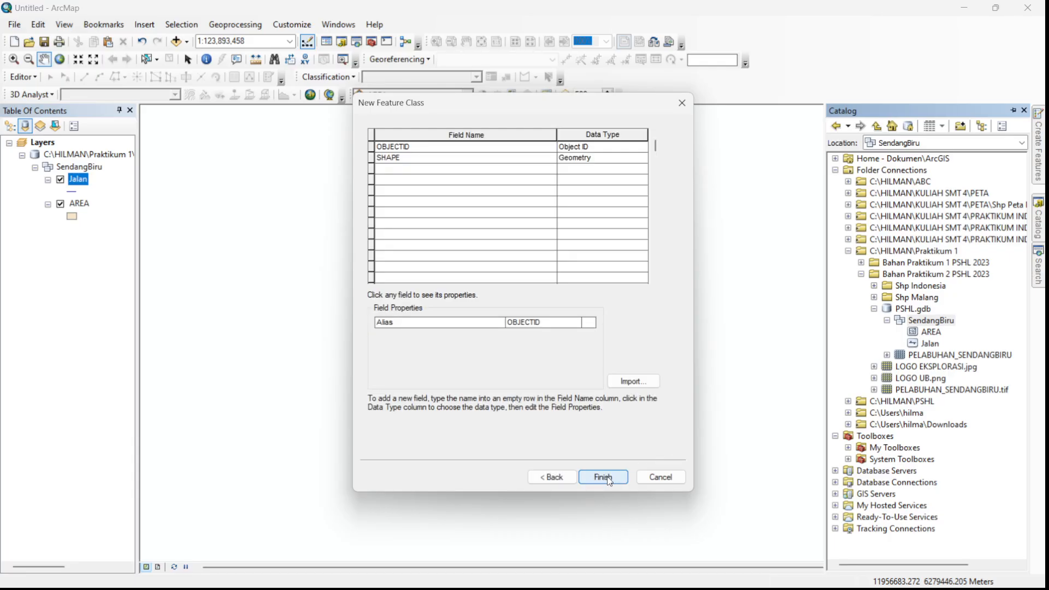
left_click(607, 477)
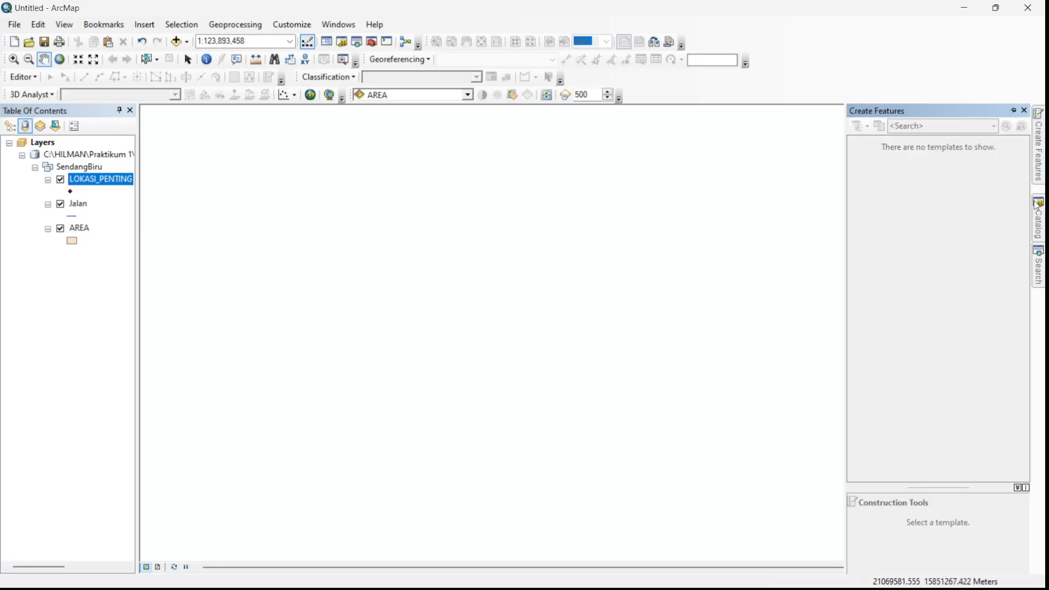
- Add the PELABUHAN_SENDANGBIRU raster from PSHL.gdb to the map and zoom to the layer's extent
mouse_move(1036, 206)
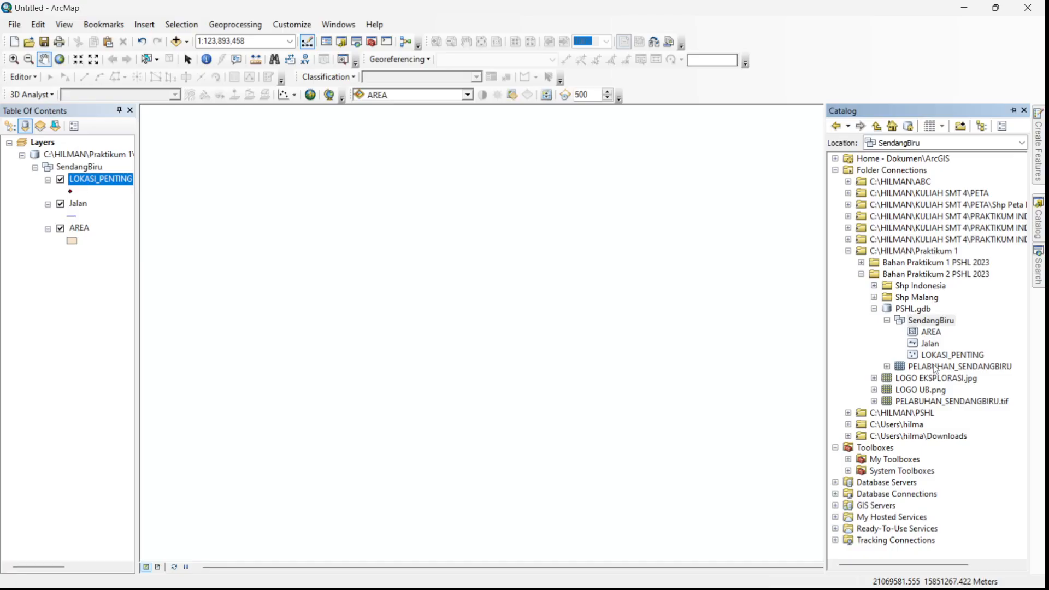
left_click_drag(935, 367, 540, 281)
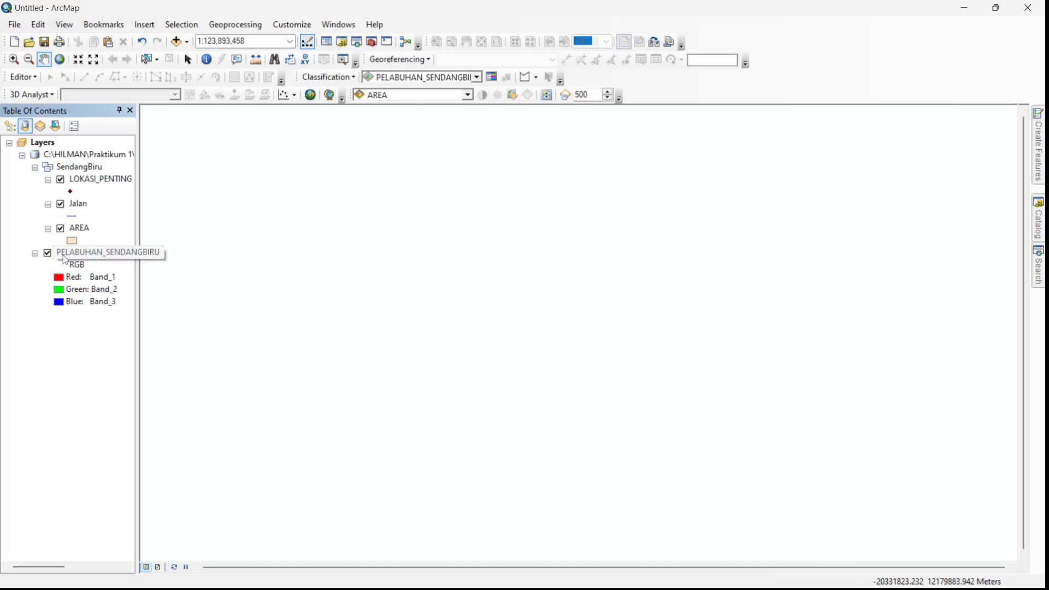
right_click(93, 254)
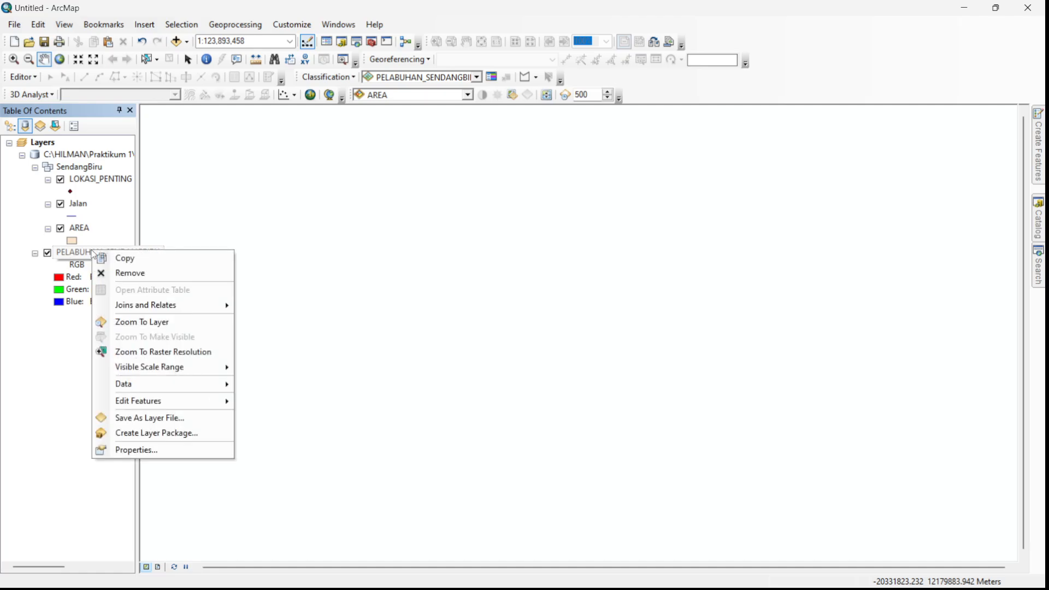
left_click(137, 322)
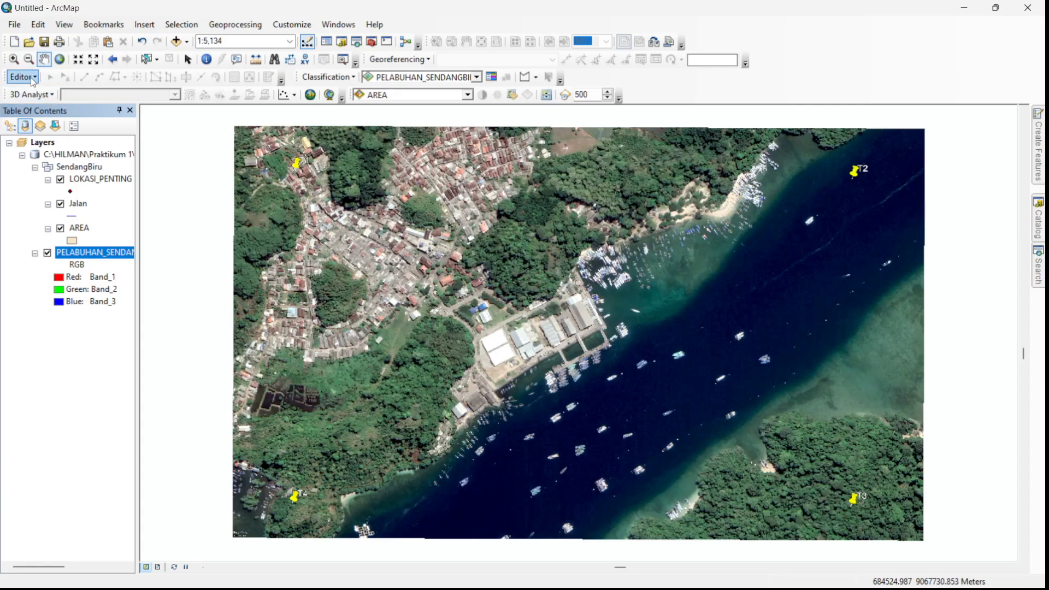
- Start an edit session on the map layers and activate the AREA polygon template for feature creation
left_click(23, 77)
left_click(46, 92)
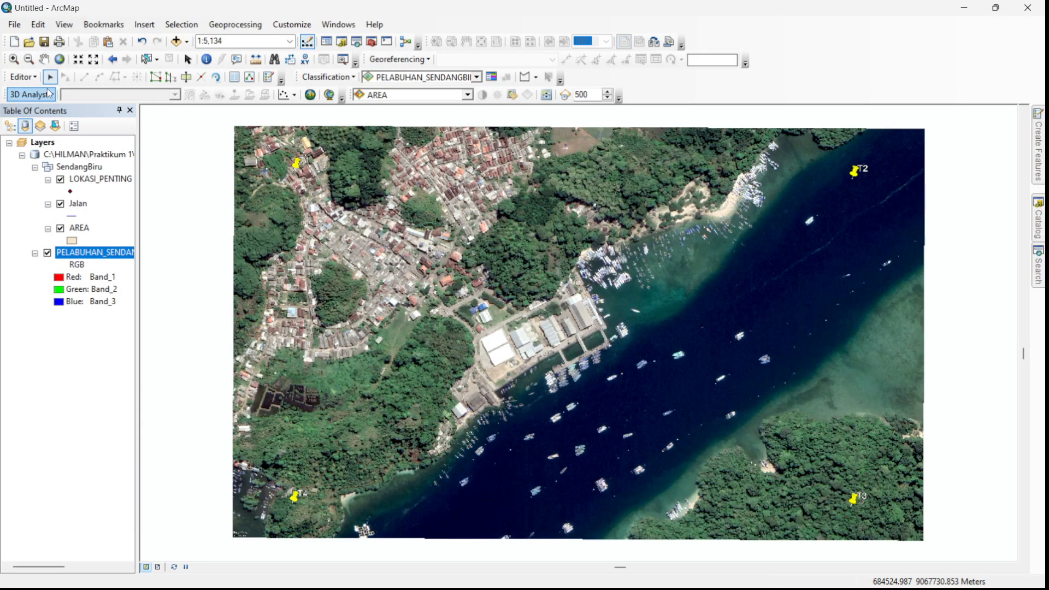
left_click(35, 79)
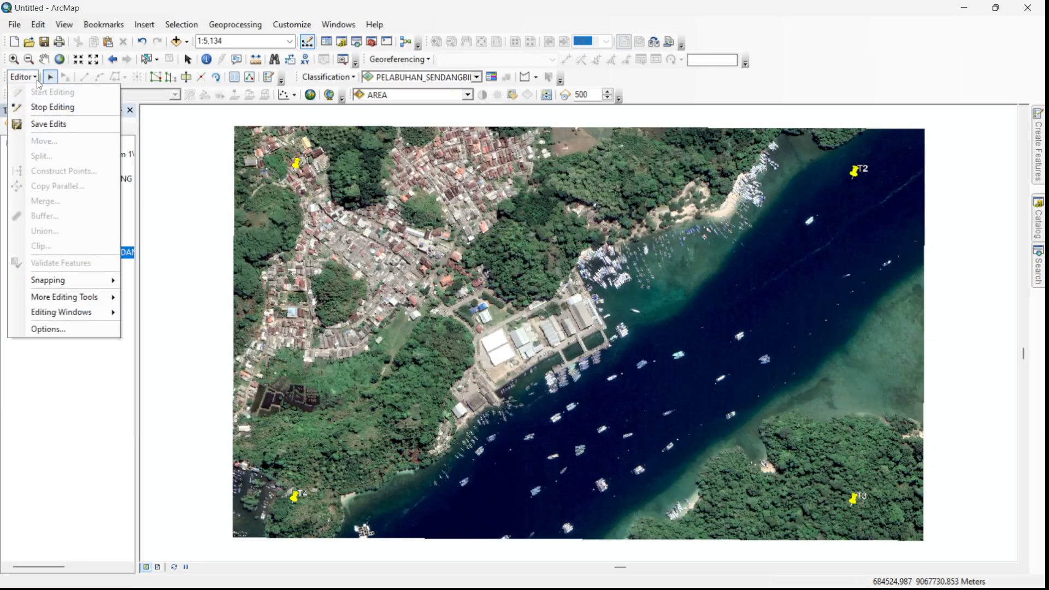
left_click(36, 80)
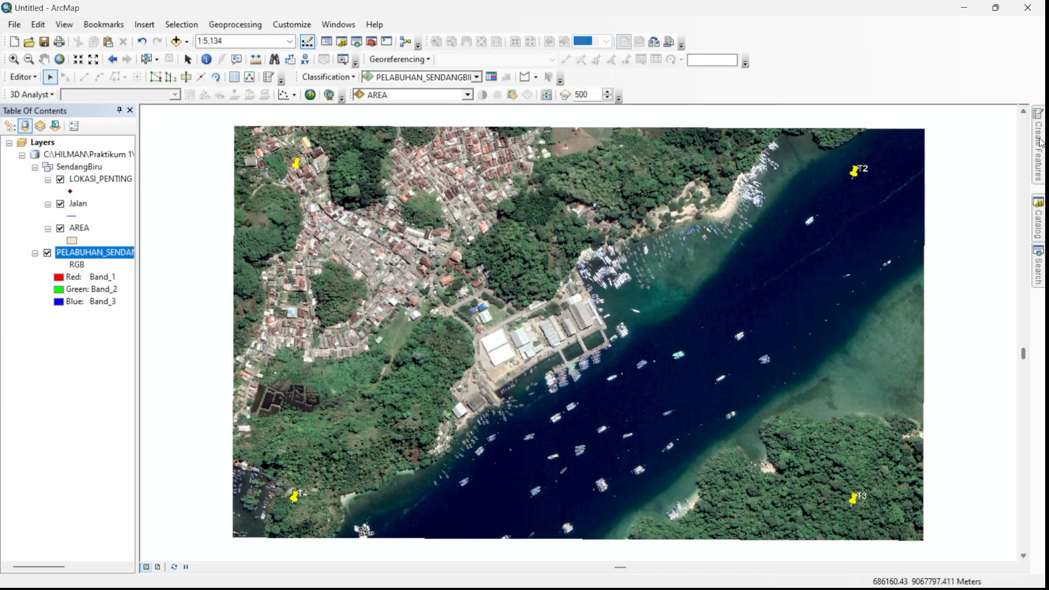
mouse_move(1042, 145)
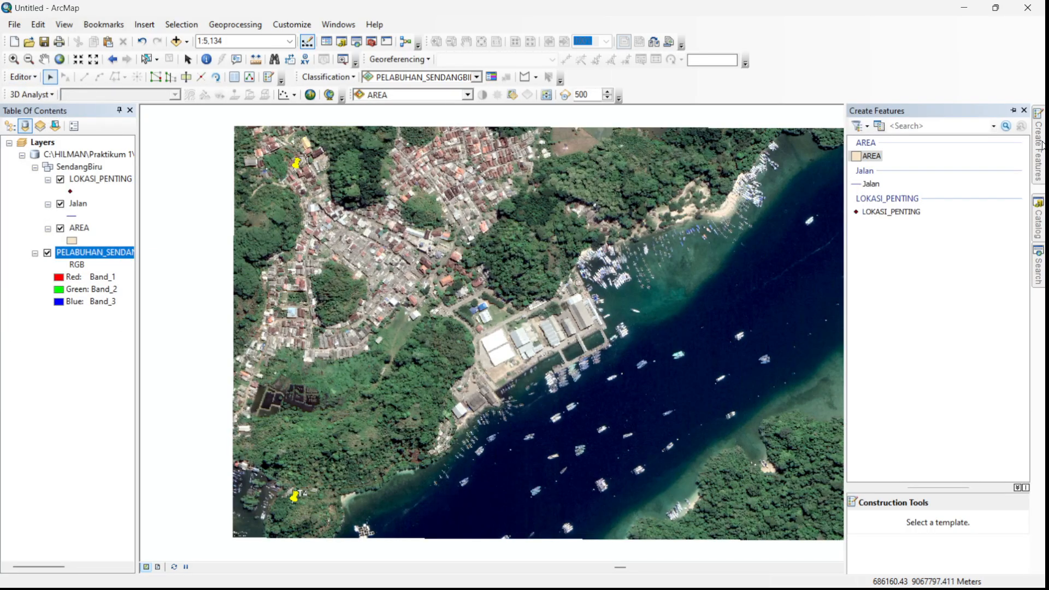
left_click(869, 157)
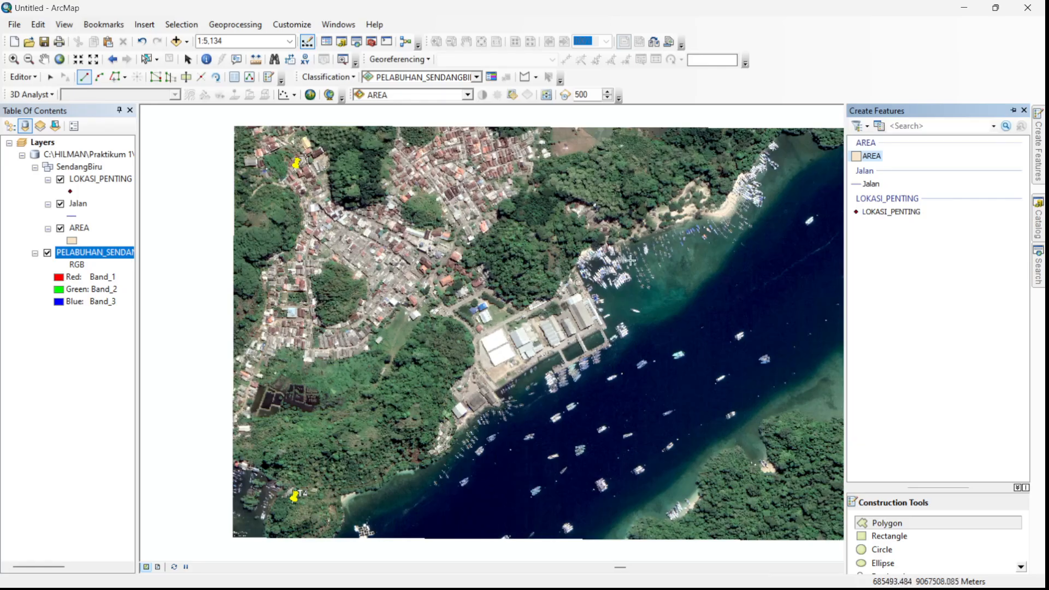
- Digitize an AREA polygon with a perimeter of about 1070 m around the harbor complex, following the quays, the southwestern buildings and the inland road
scroll(510, 323, "up", 2)
scroll(510, 322, "up", 1)
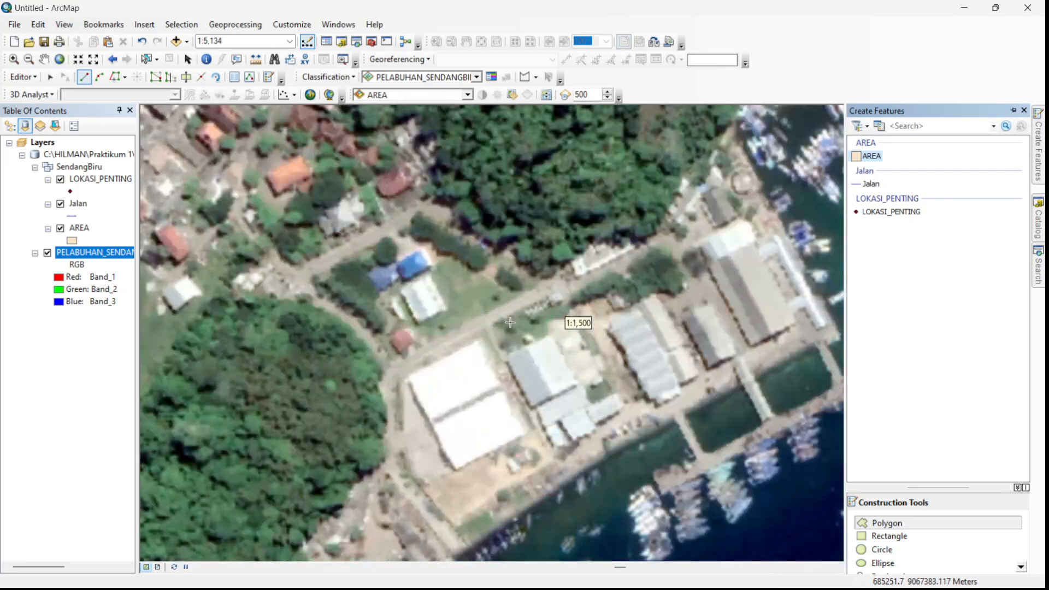
scroll(510, 323, "down", 1)
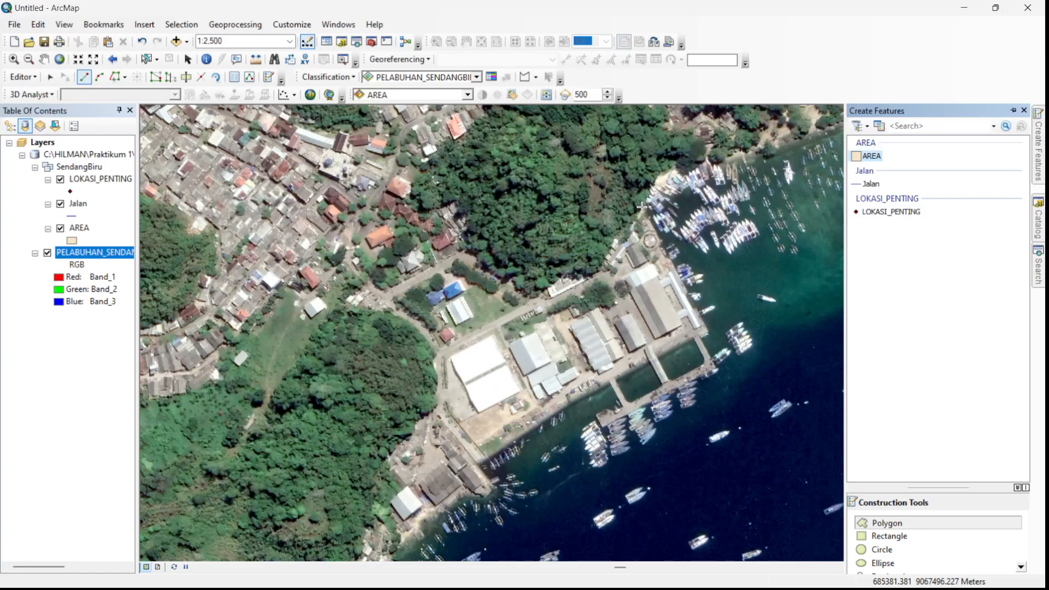
left_click(642, 207)
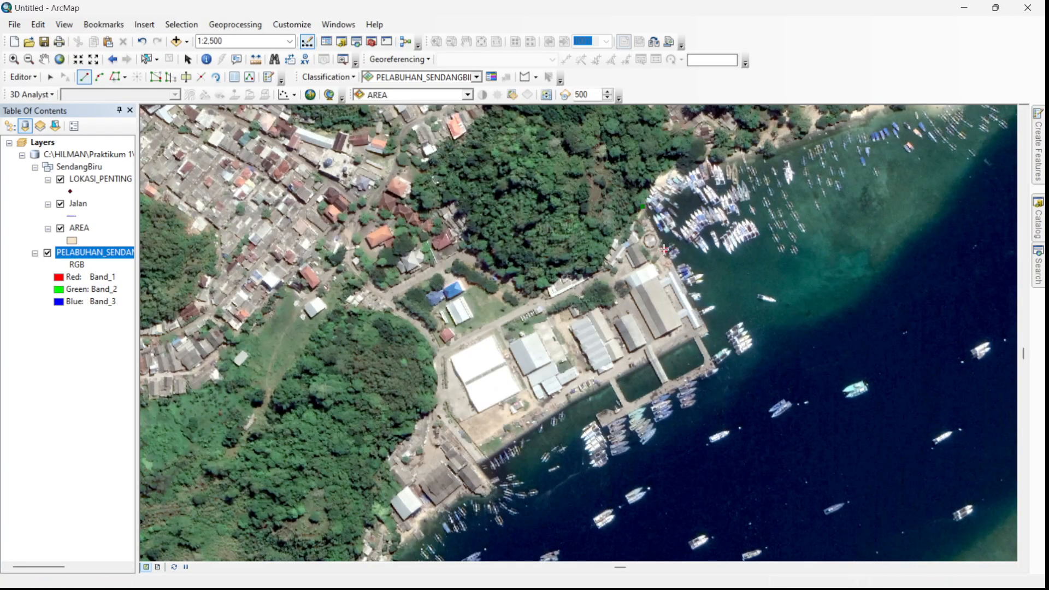
left_click(664, 249)
left_click(708, 331)
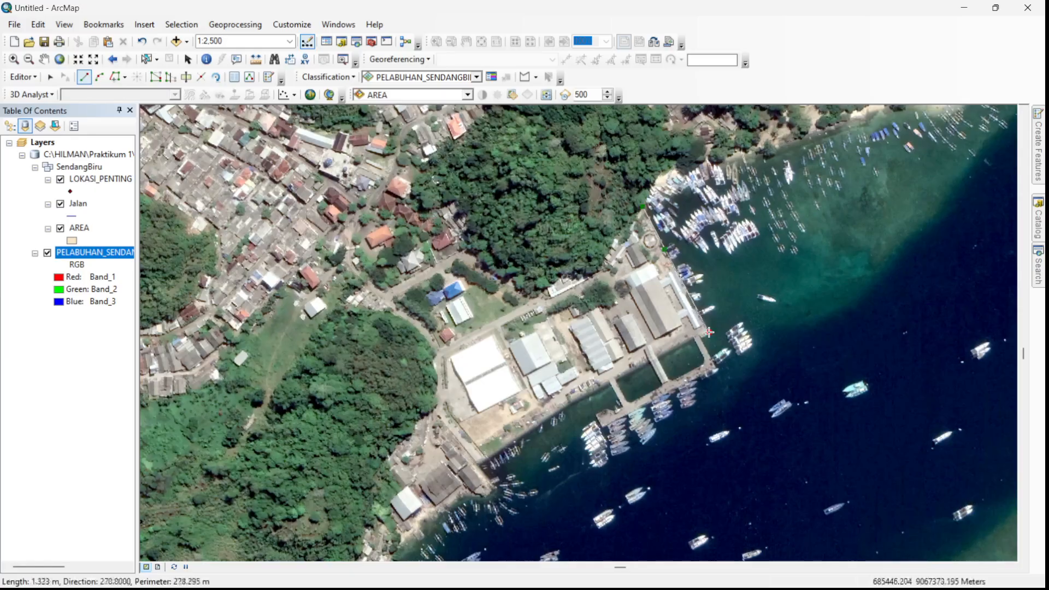
left_click(723, 361)
left_click(667, 398)
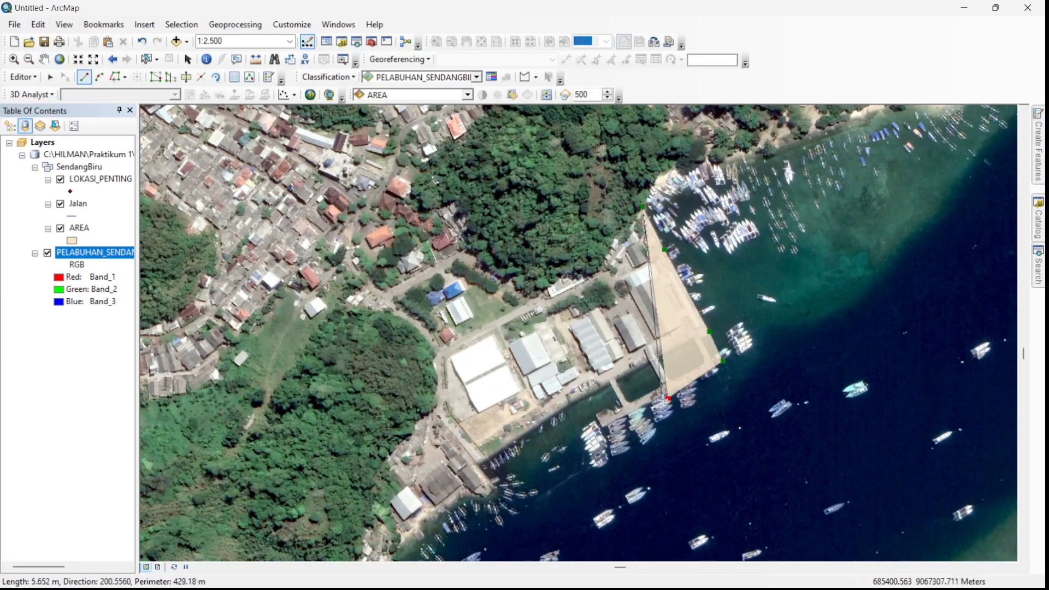
left_click(597, 426)
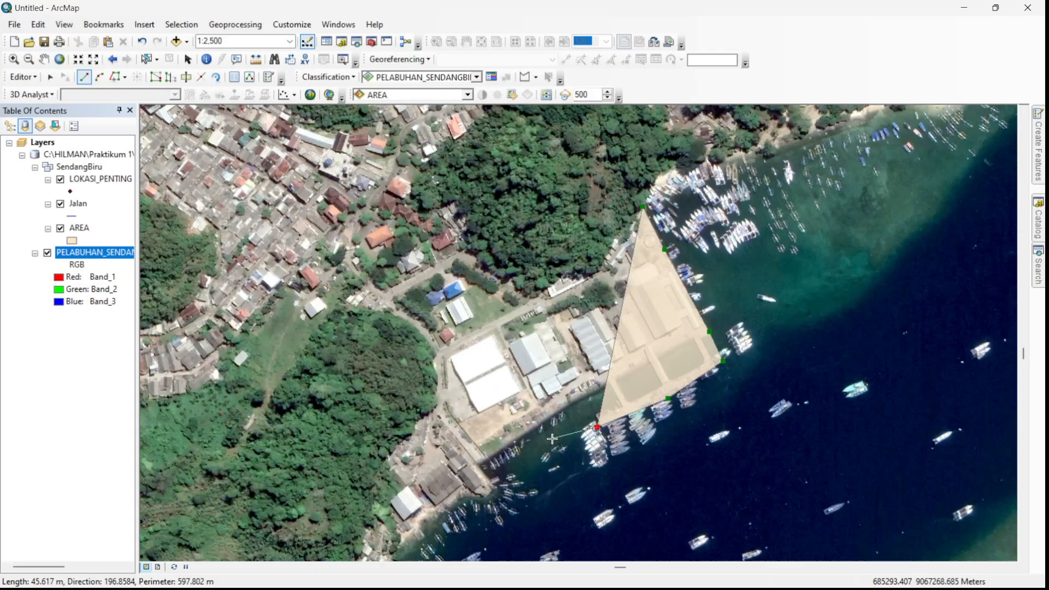
left_click(573, 406)
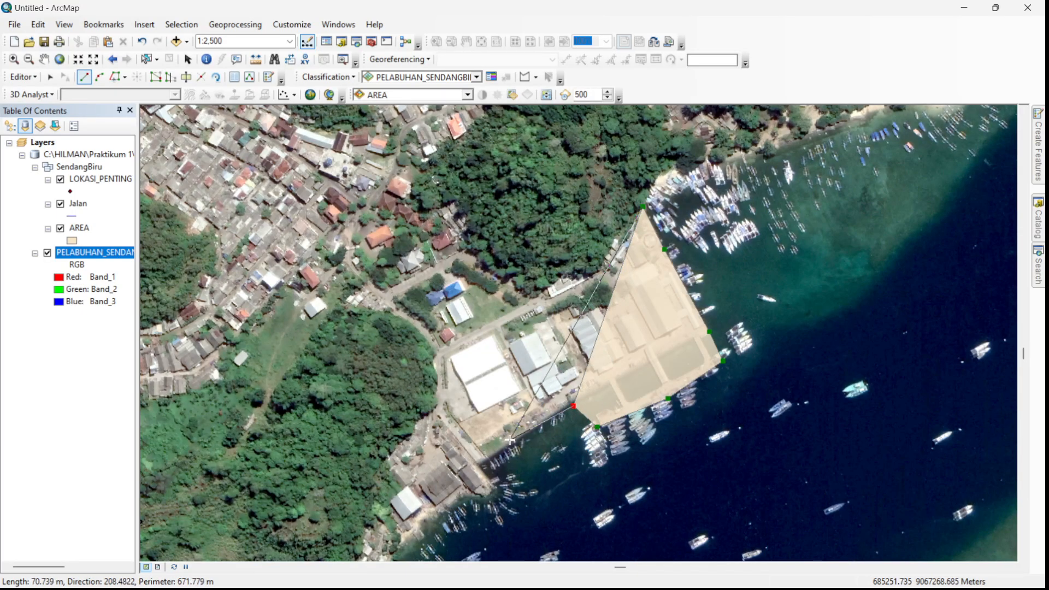
left_click(477, 463)
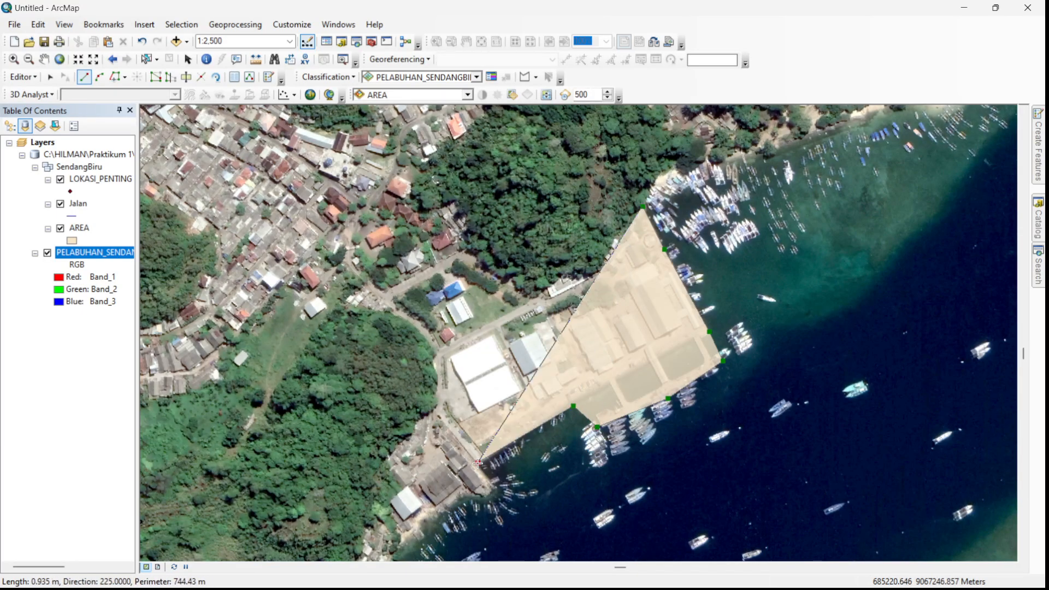
left_click(496, 488)
left_click(480, 496)
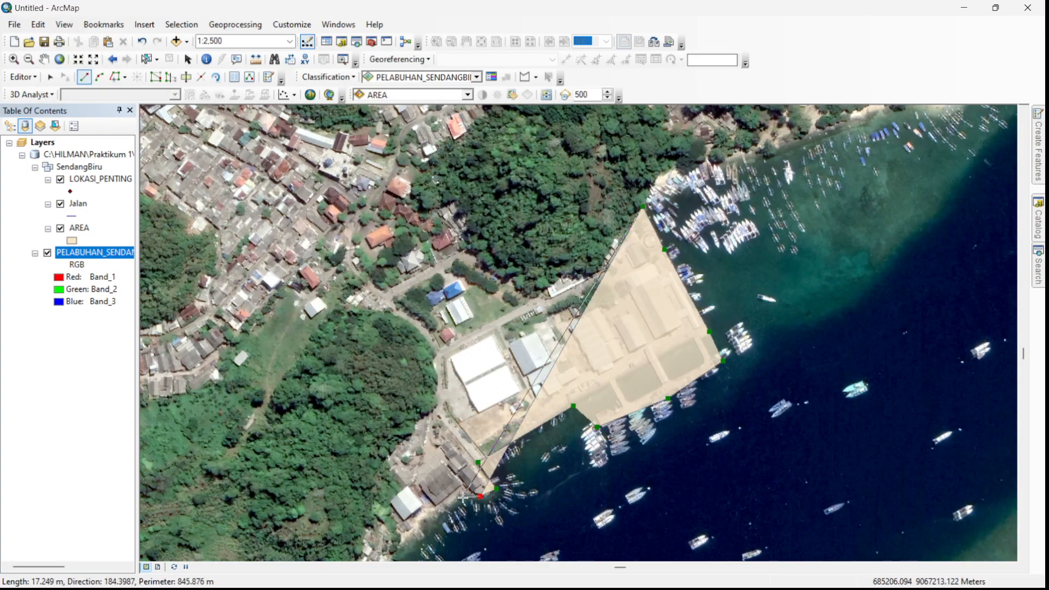
left_click(463, 497)
left_click(392, 550)
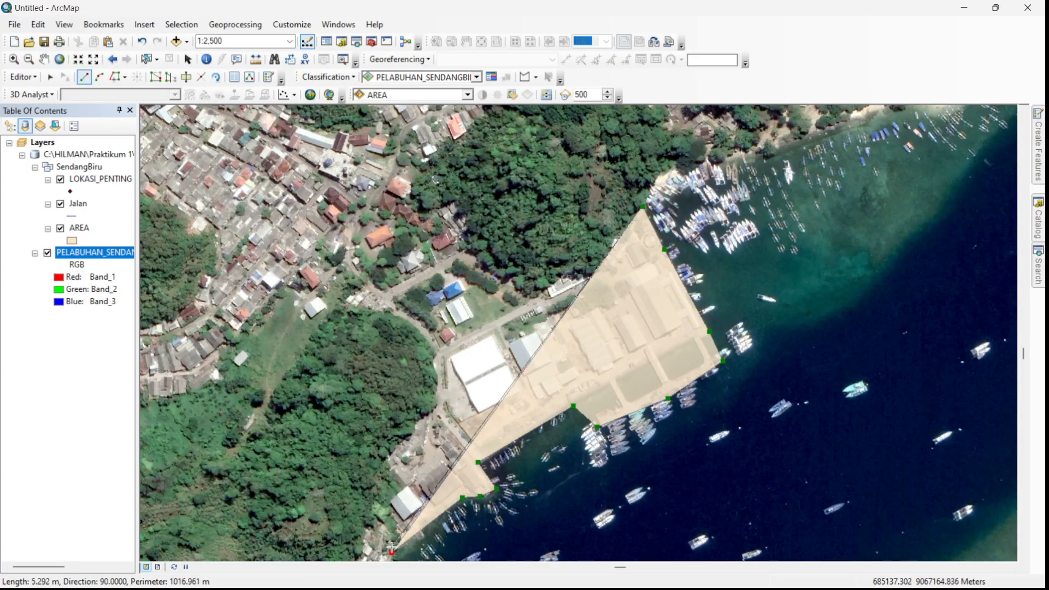
left_click(378, 506)
left_click(395, 479)
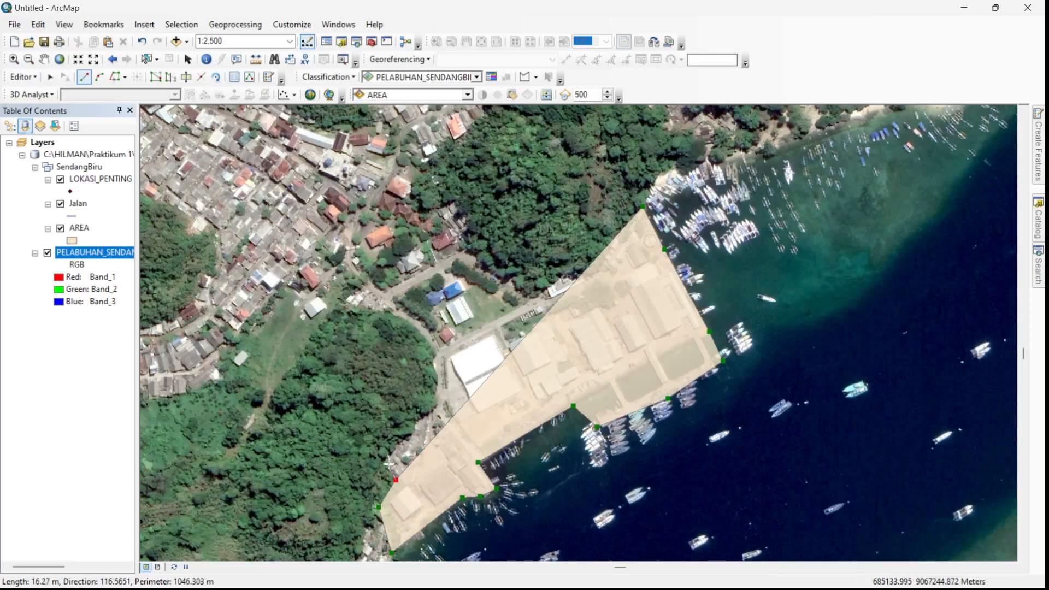
left_click(431, 404)
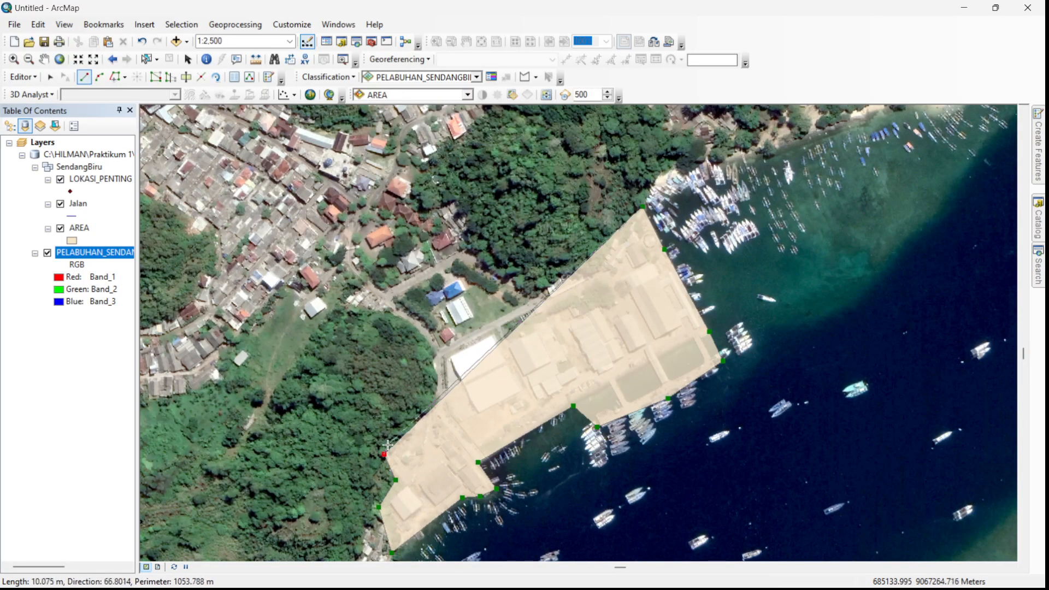
left_click(436, 346)
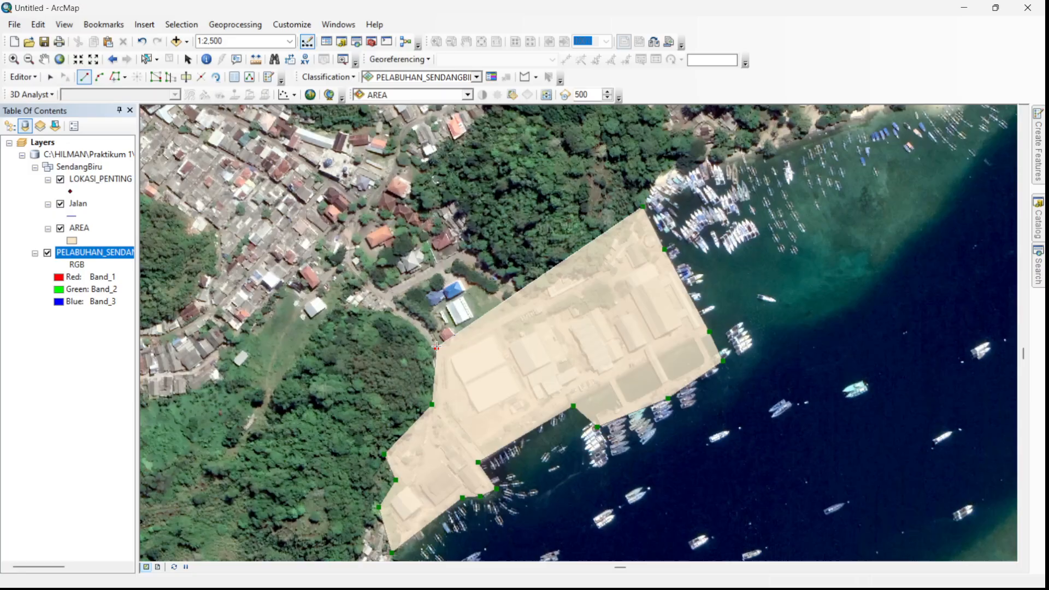
left_click(515, 297)
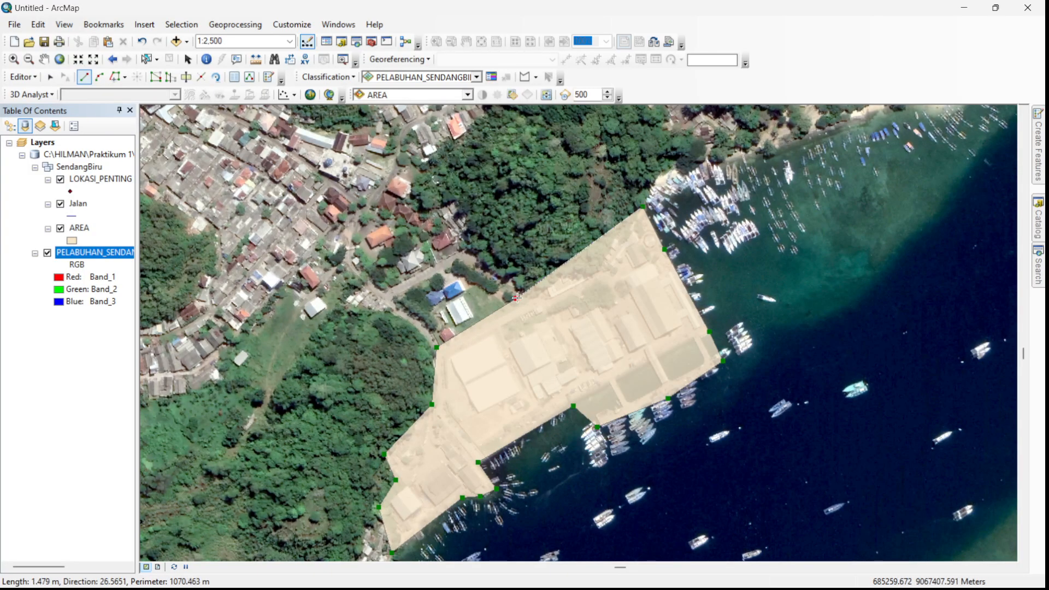
double_click(517, 297)
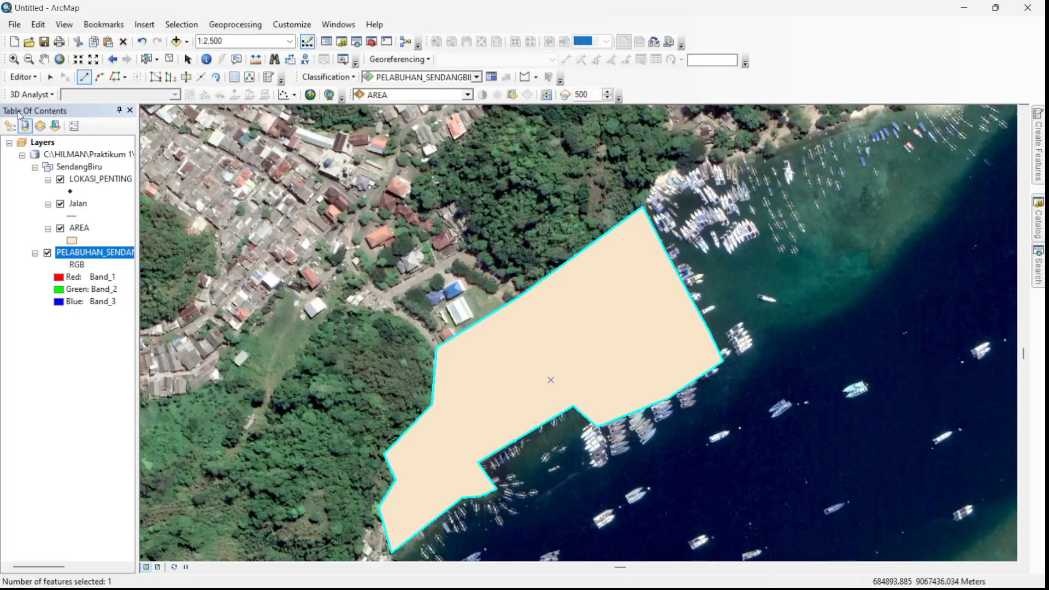
- Hide the AREA layer and digitize a Jalan line along the road from the village junction past the white warehouse to the waterfront
left_click(60, 229)
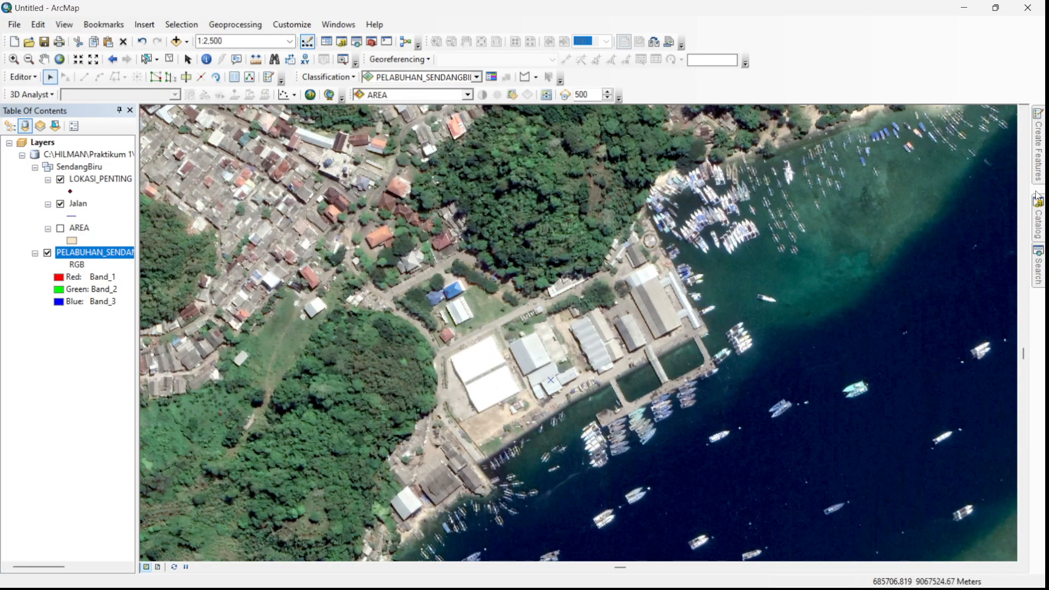
mouse_move(1040, 155)
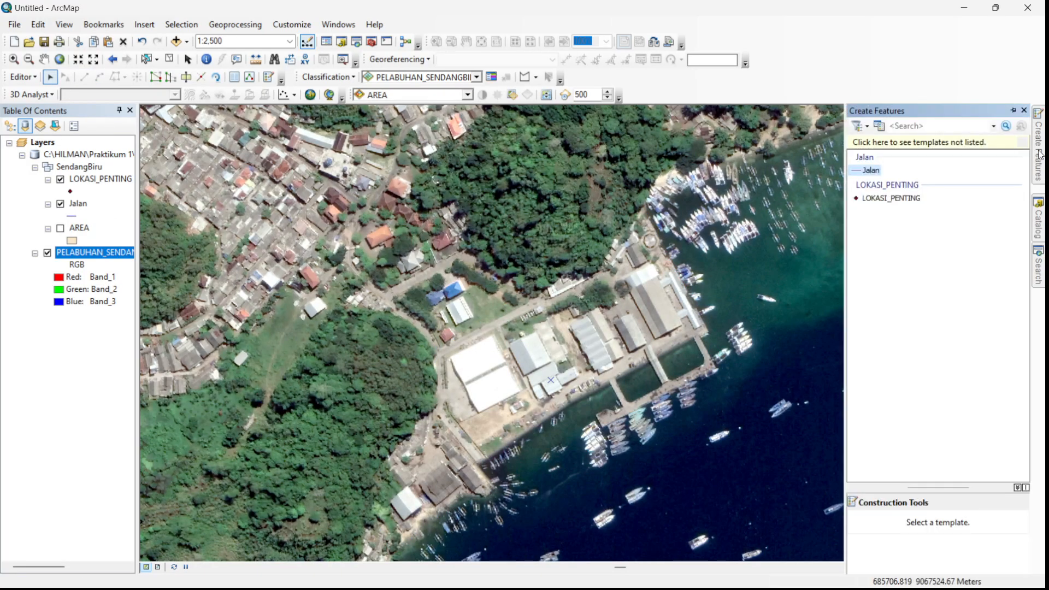
left_click(871, 171)
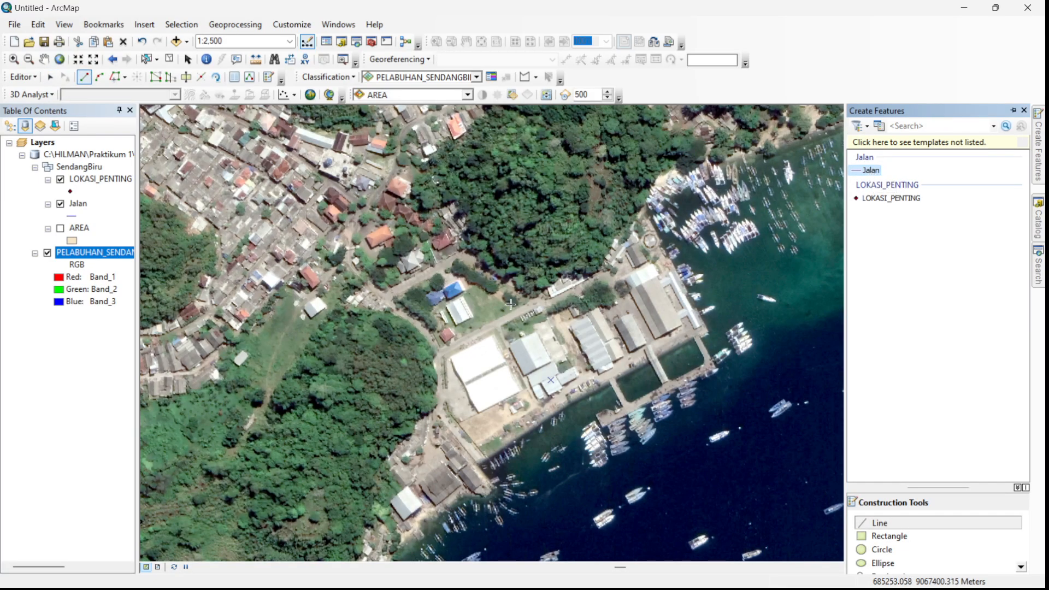
scroll(509, 304, "up", 2)
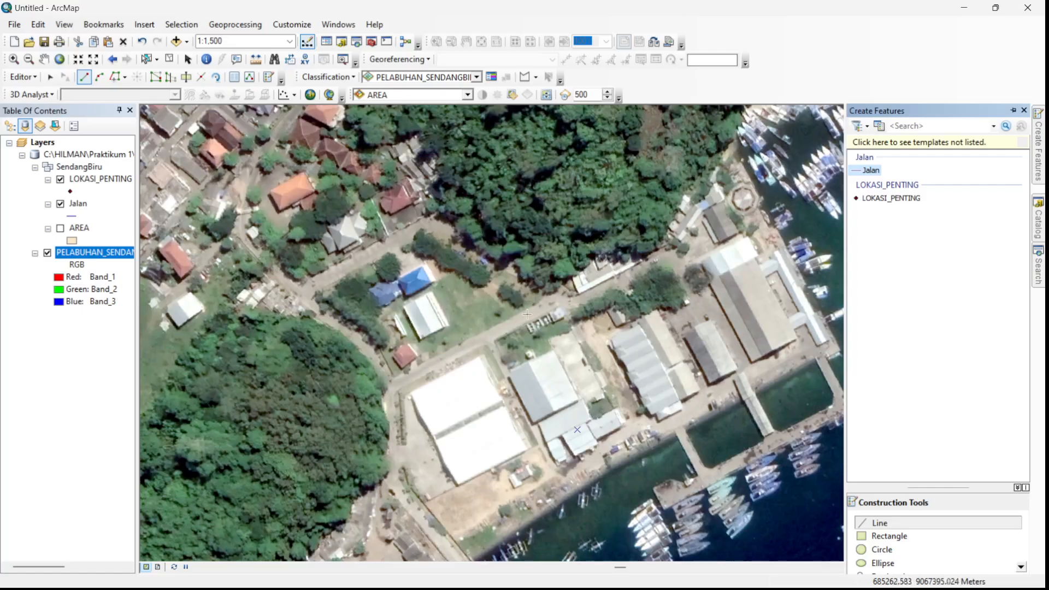
left_click(303, 294)
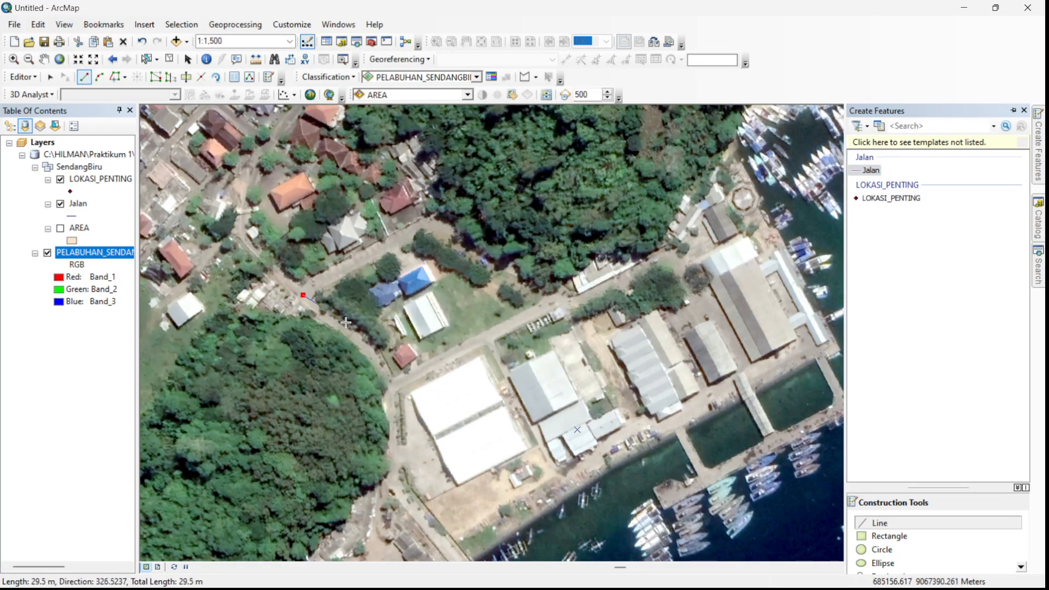
left_click(362, 346)
left_click(394, 384)
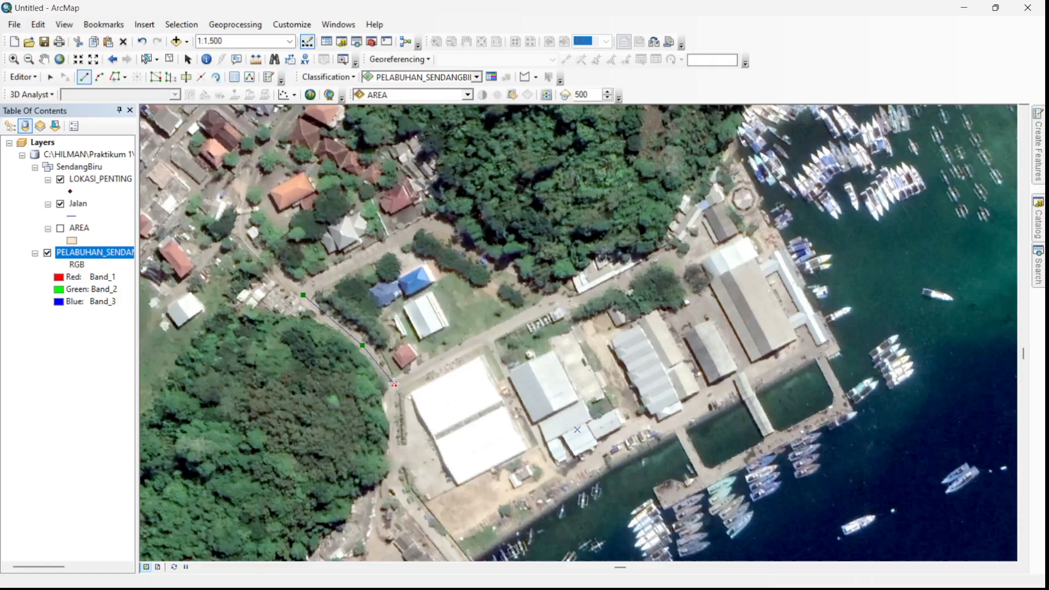
left_click(389, 422)
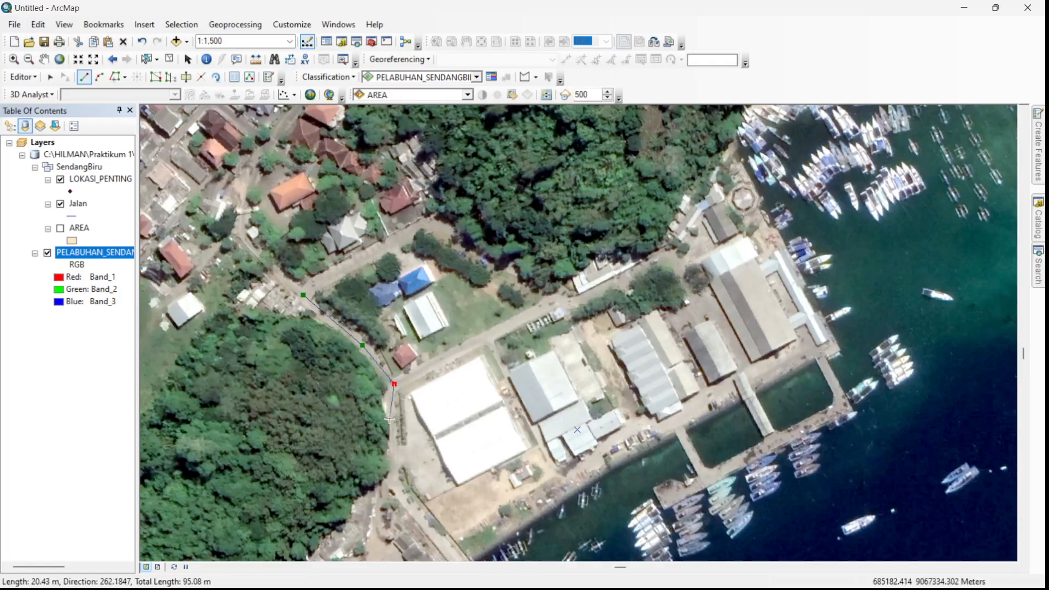
left_click(396, 478)
left_click(437, 538)
left_click_drag(448, 532, 385, 343)
double_click(399, 372)
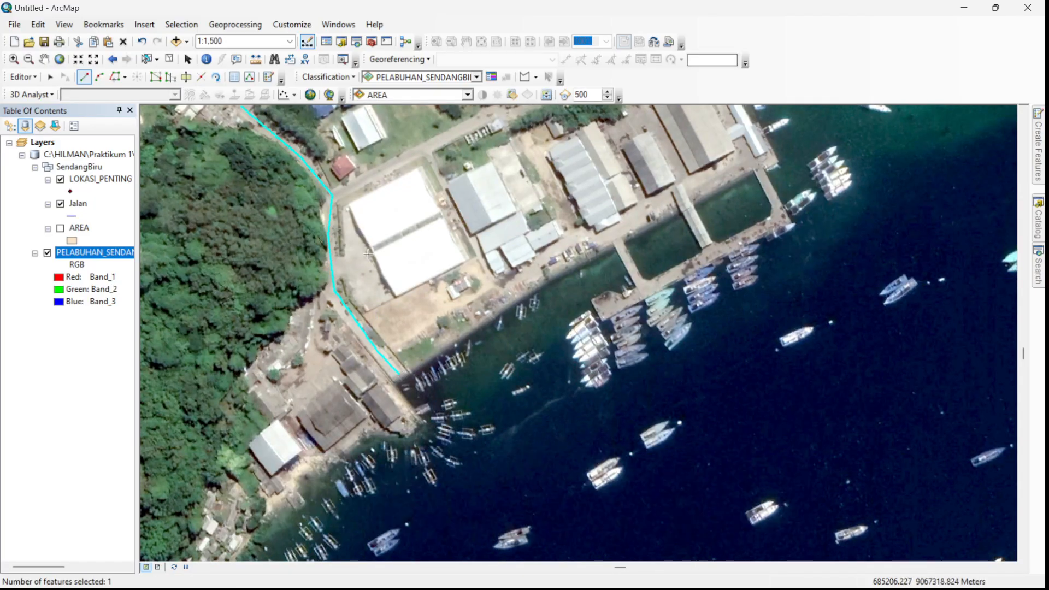
- Digitize a second Jalan line from the road bend around the warehouses and back along the quay to the first road
left_click_drag(369, 254, 393, 512)
left_click(357, 454)
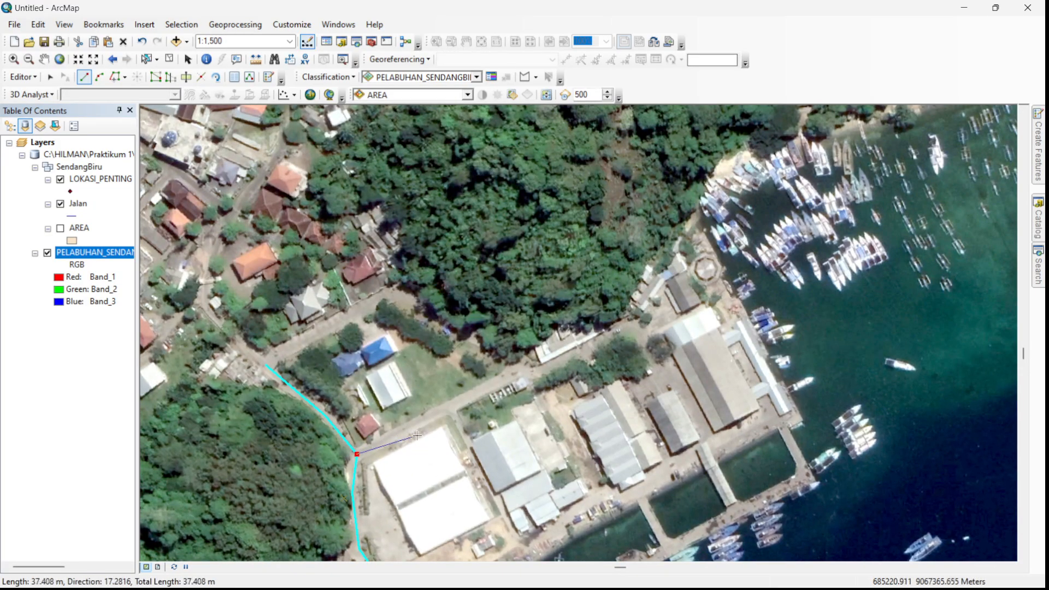
left_click(448, 408)
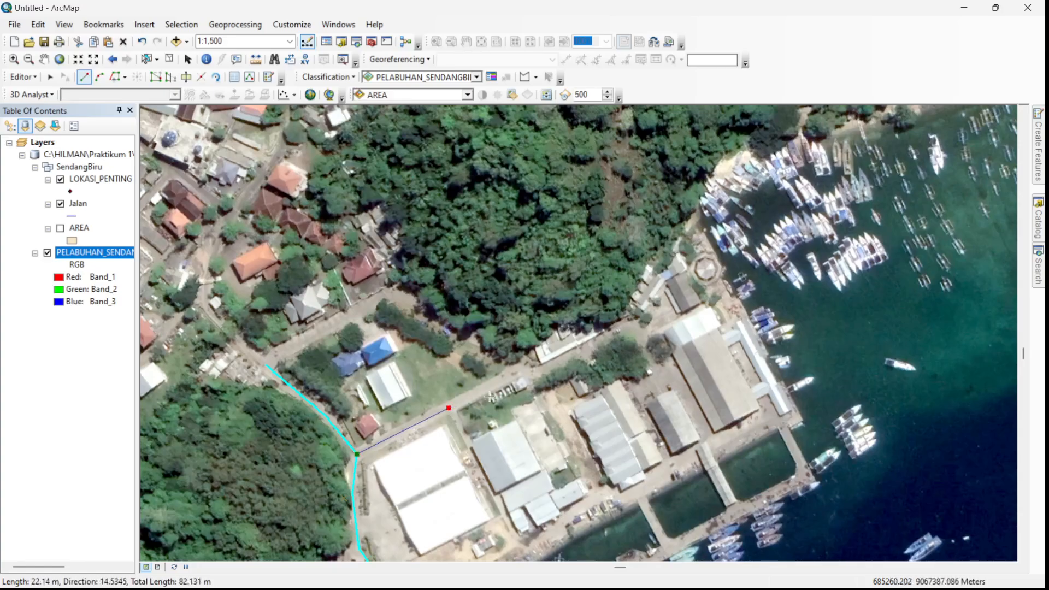
left_click(531, 362)
left_click(534, 369)
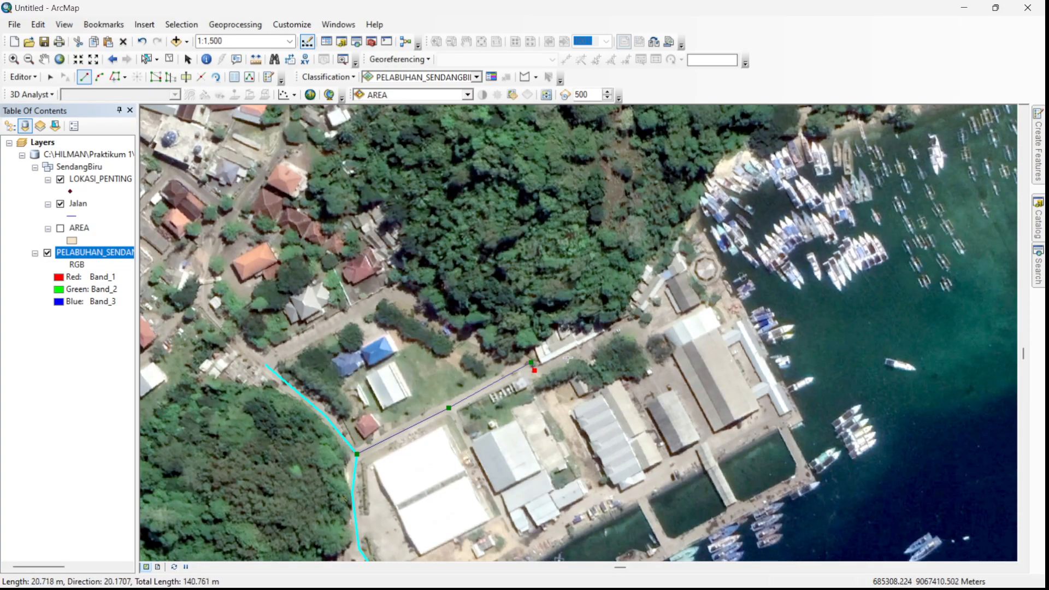
left_click(611, 337)
left_click(646, 329)
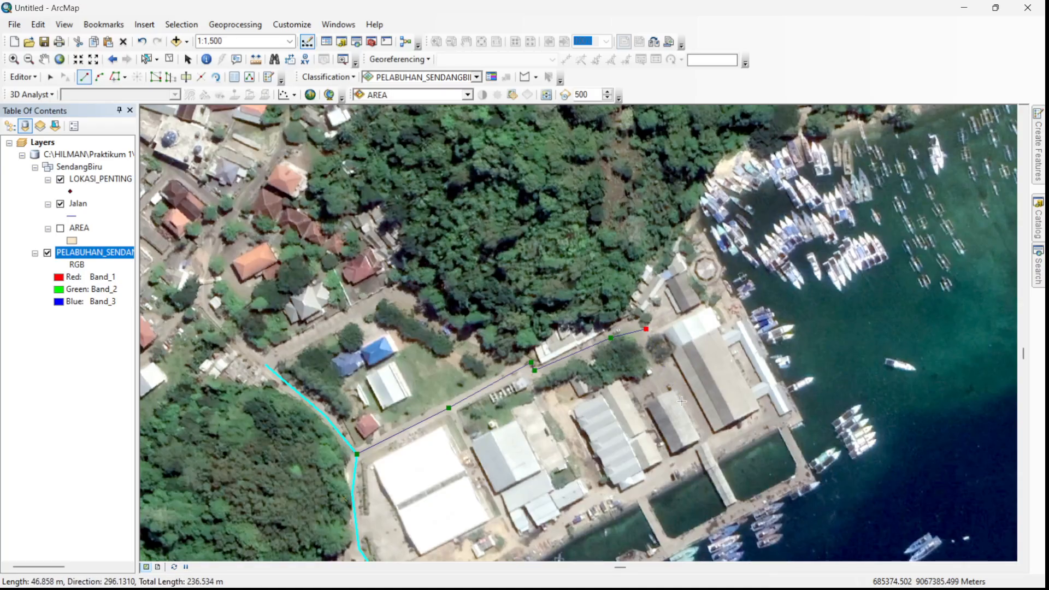
left_click(698, 417)
left_click(714, 445)
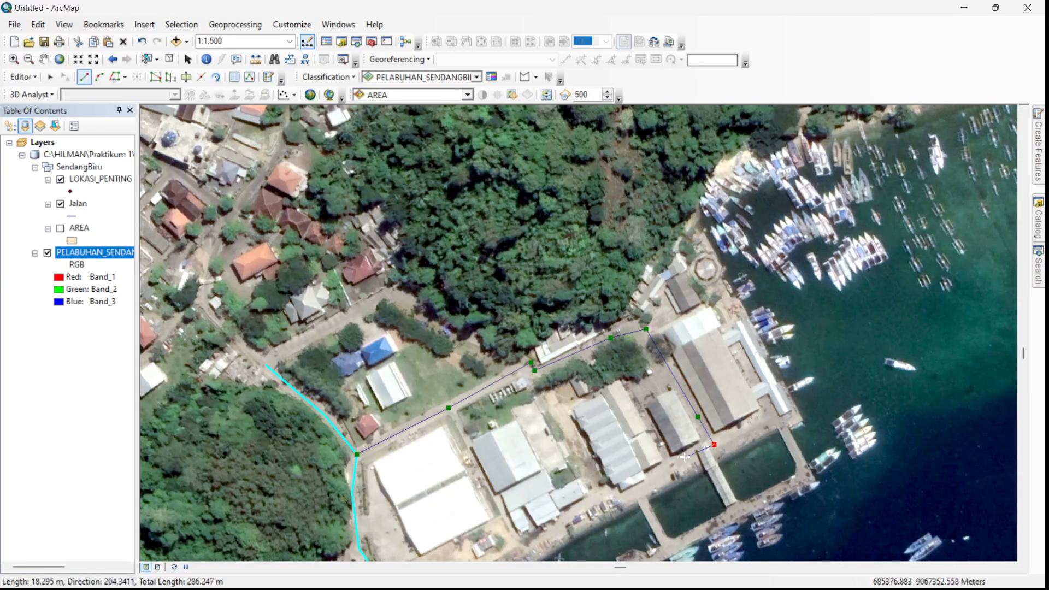
left_click(657, 472)
left_click(561, 515)
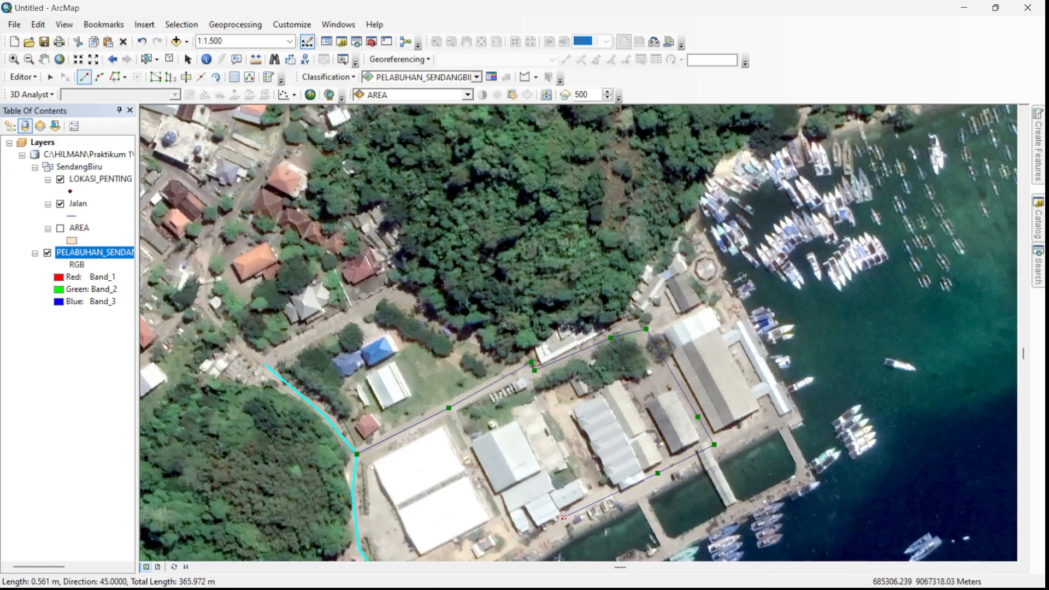
left_click_drag(560, 515, 595, 380)
scroll(565, 411, "down", 2)
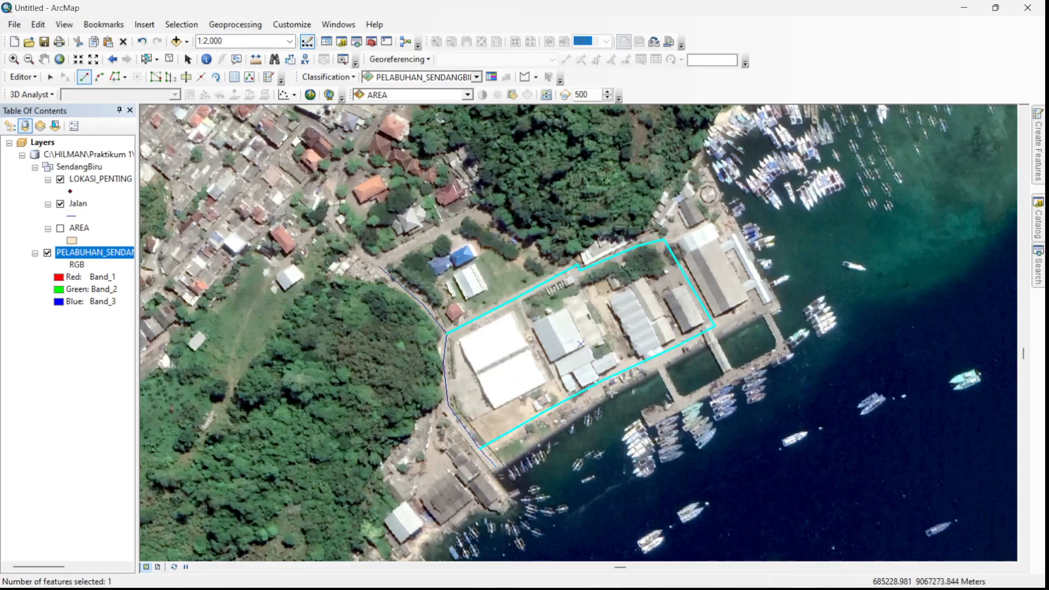
double_click(481, 447)
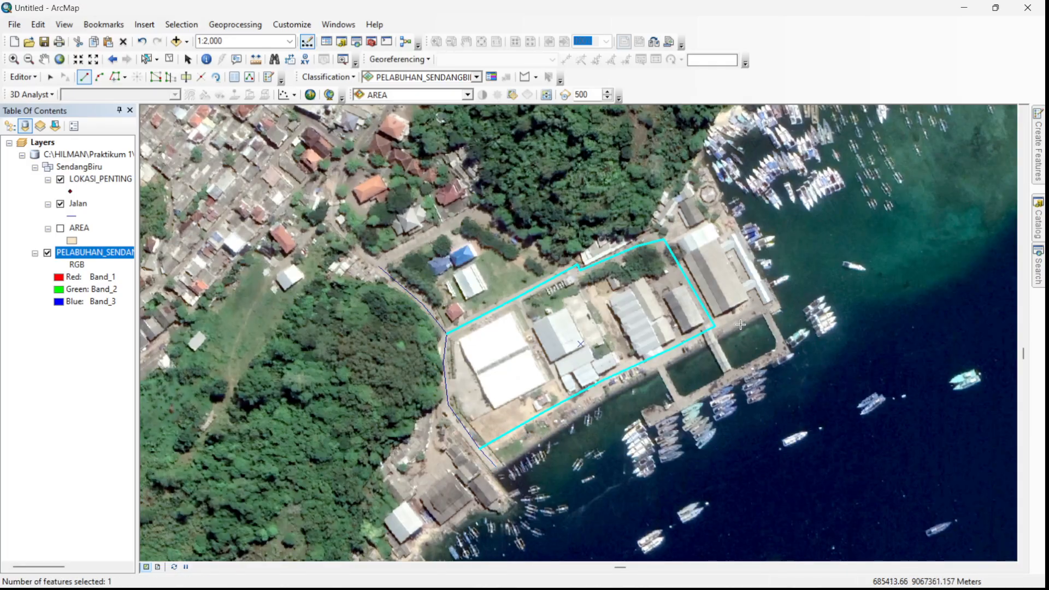
- Digitize a Jalan line from the inland road's northeastern corner around the large waterfront warehouse to the eastern end of the quay road
left_click(664, 239)
left_click(723, 217)
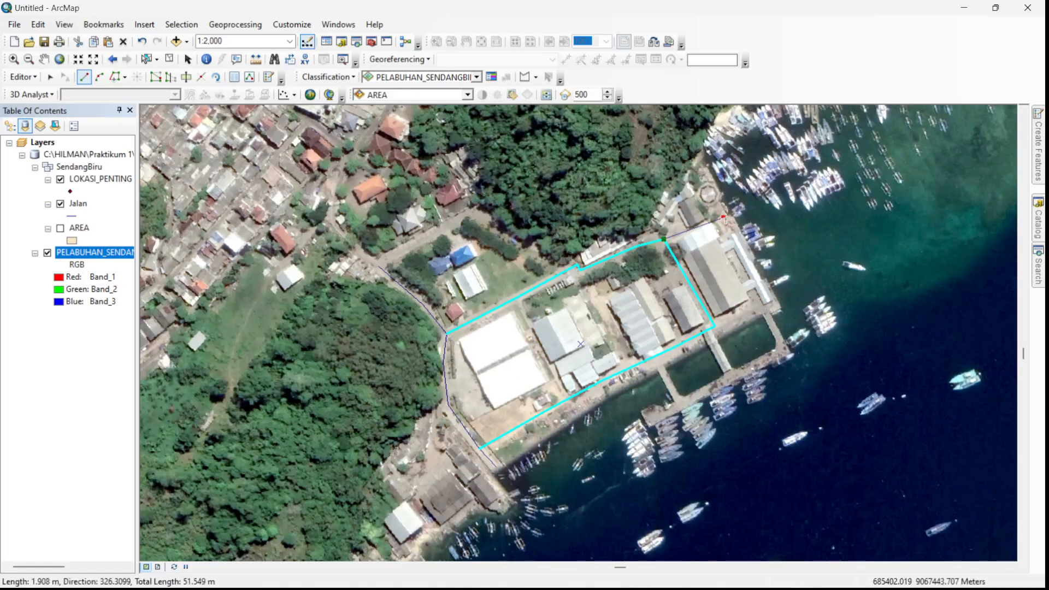
left_click(731, 252)
left_click(755, 291)
left_click(761, 309)
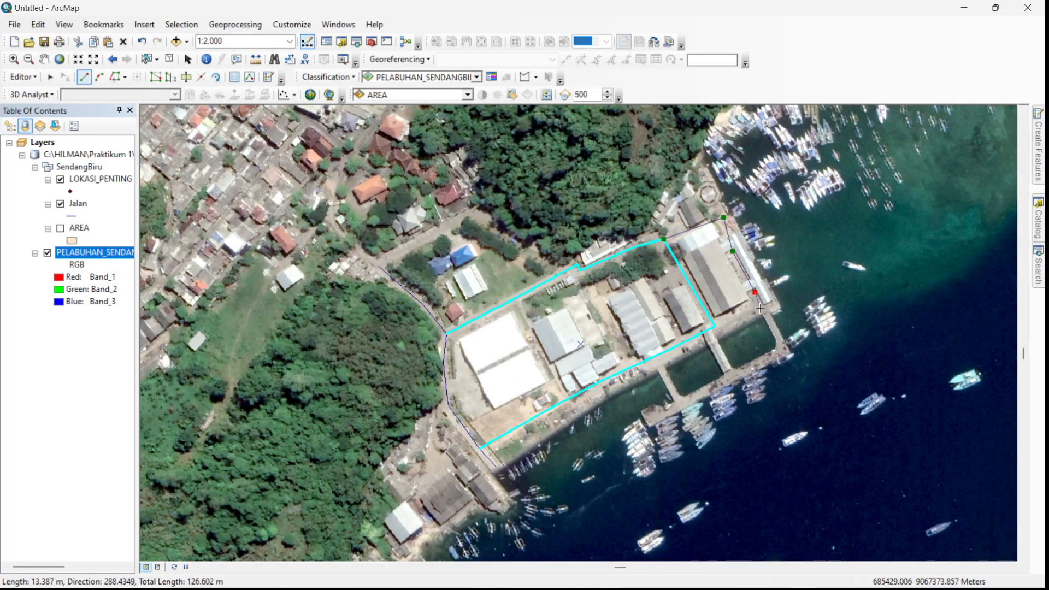
double_click(714, 326)
- Digitize three short straight Jalan lines along the eastern, middle and western piers, starting each from the quay road
left_click(760, 309)
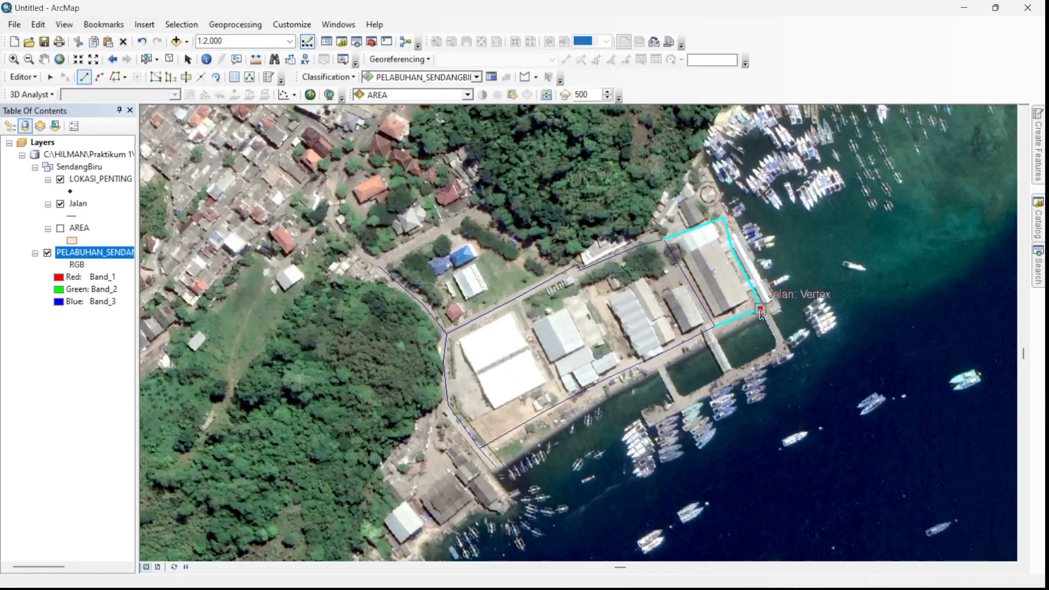
double_click(784, 346)
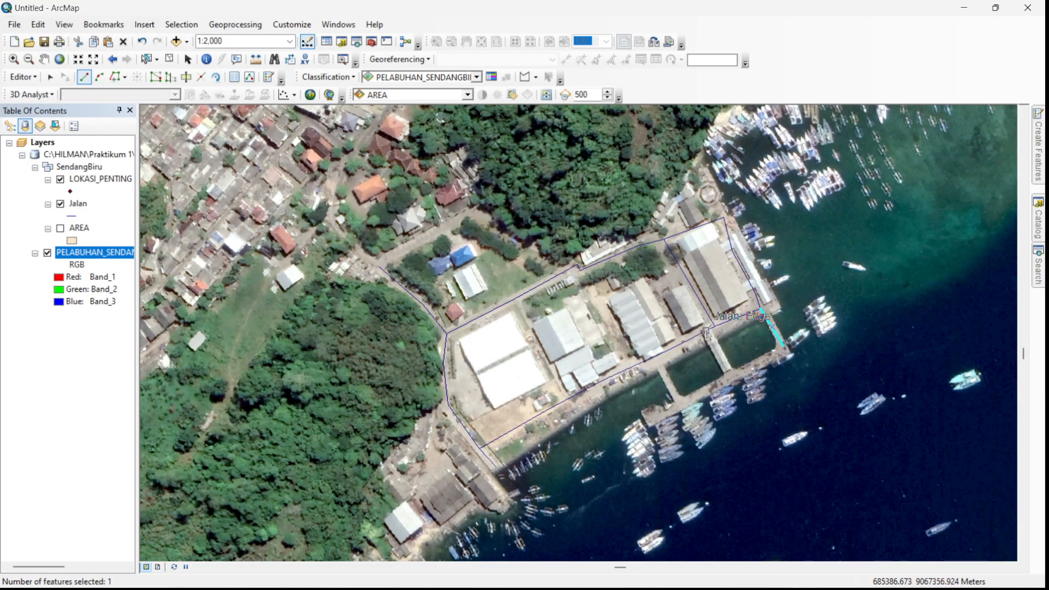
left_click(708, 329)
double_click(729, 373)
left_click(656, 356)
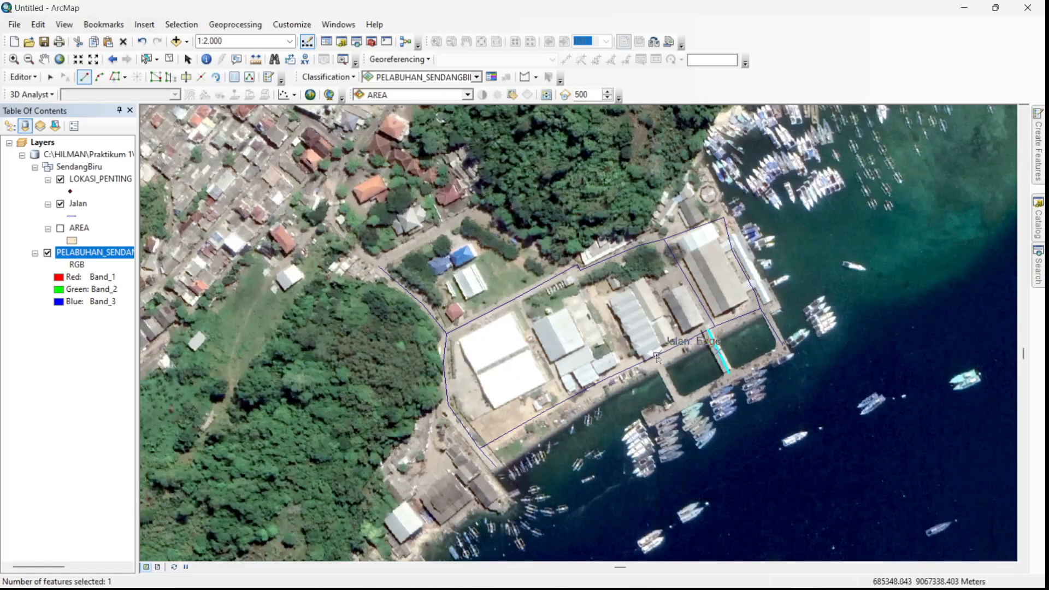
double_click(678, 403)
- Activate the LOKASI_PENTING point template and place a point on the long white-roofed building just north of the inland road
left_click(1038, 154)
left_click(917, 198)
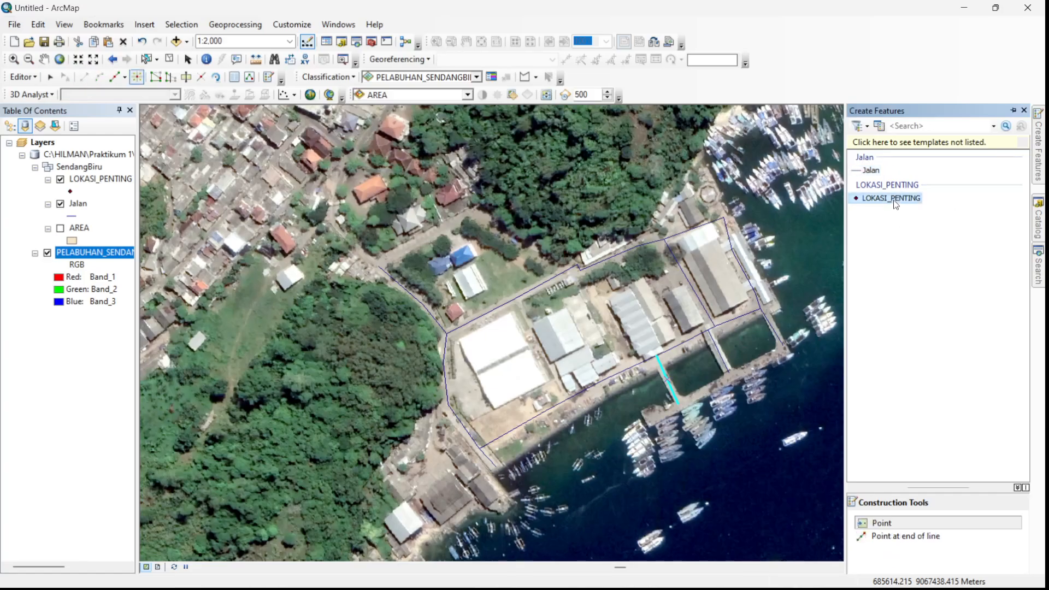
scroll(501, 245, "up", 2)
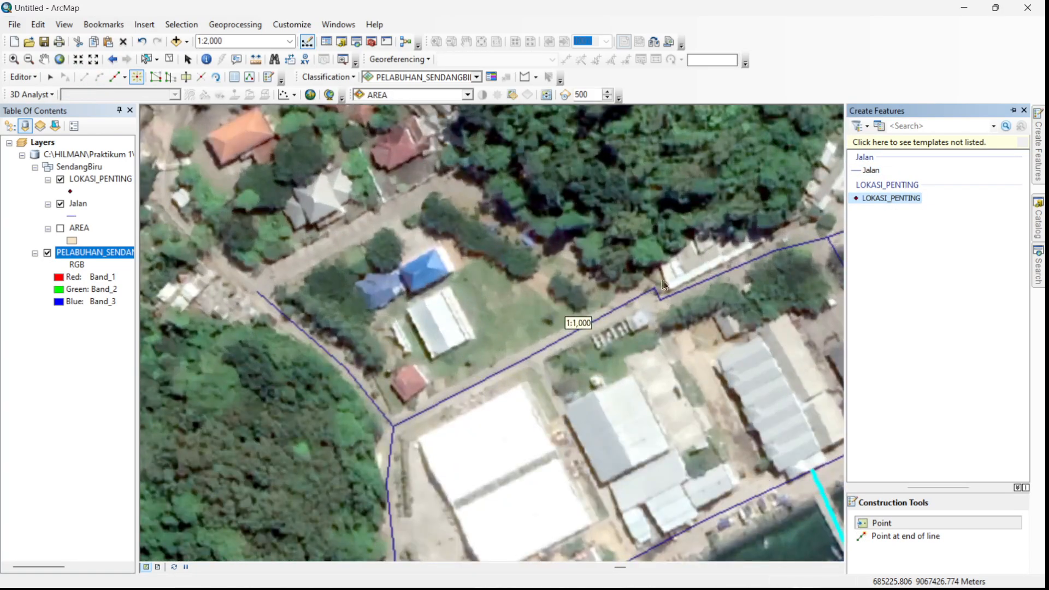
left_click_drag(710, 300, 486, 316)
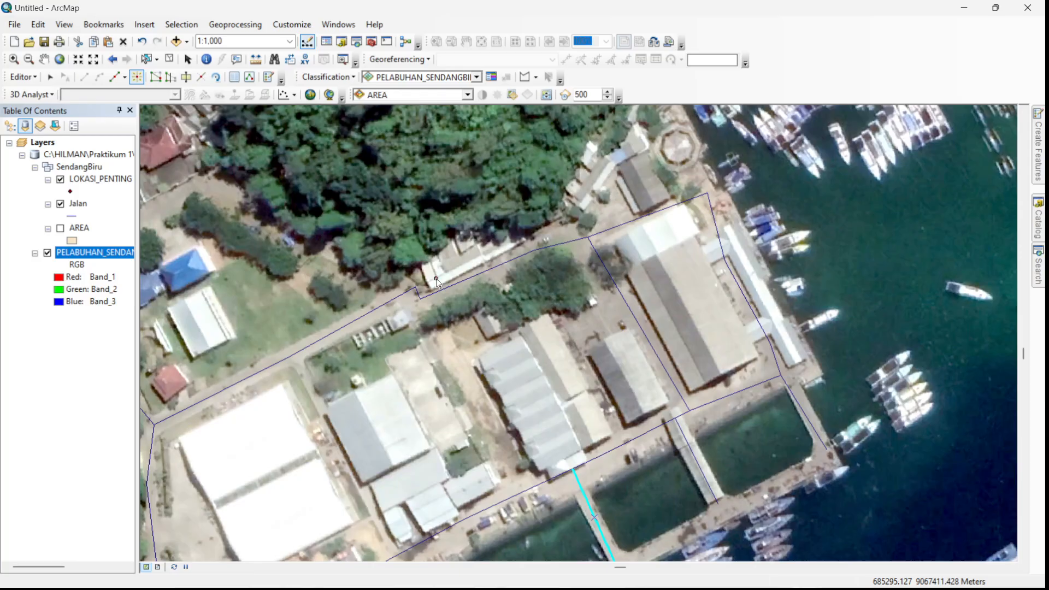
left_click(436, 279)
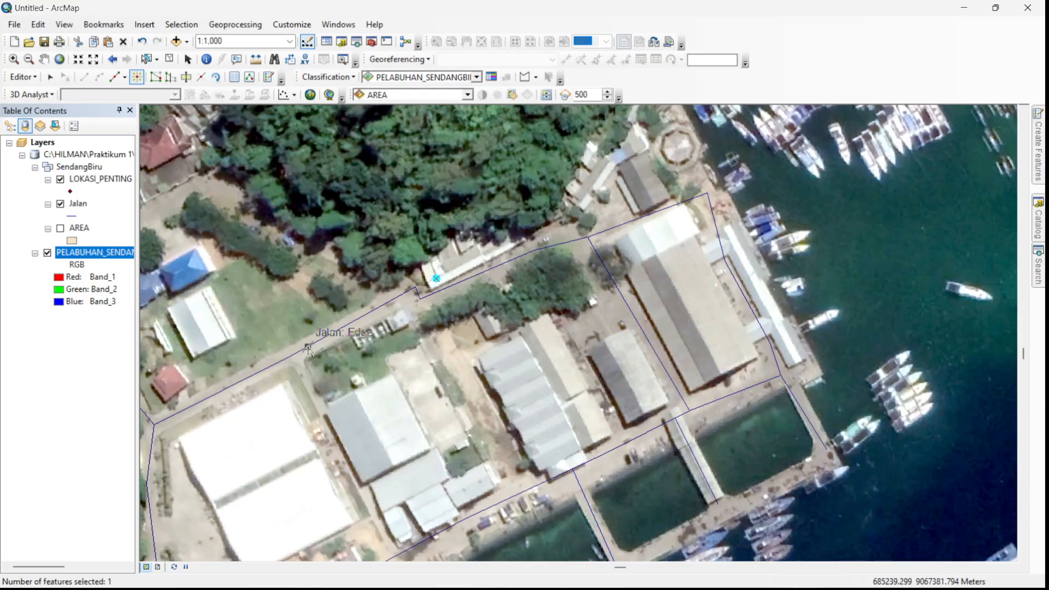
- Change the Jalan layer's line symbol to black with a width of 3
left_click_drag(230, 270, 770, 223)
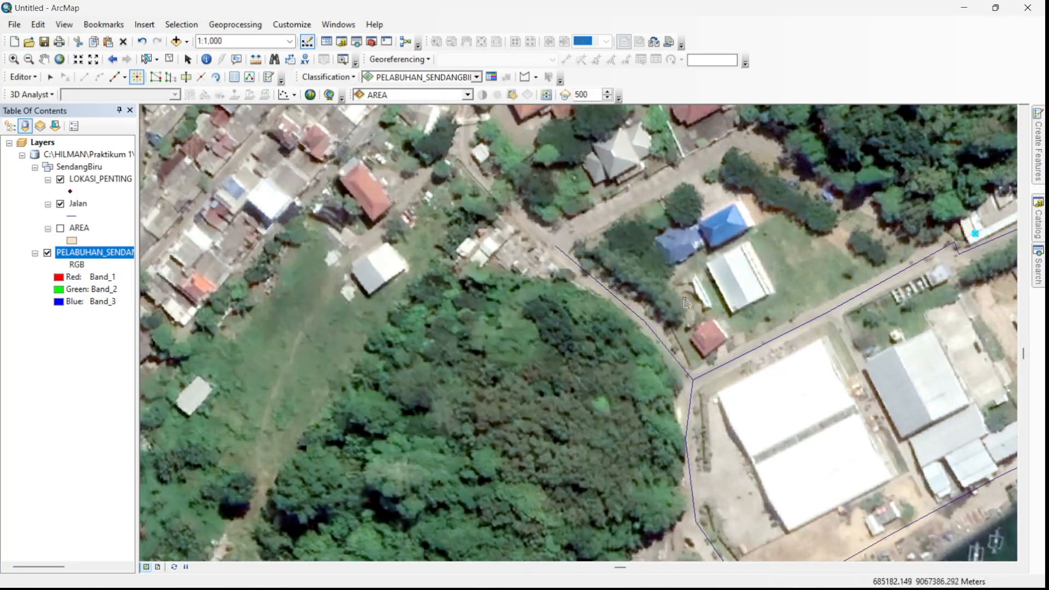
left_click_drag(757, 309, 376, 254)
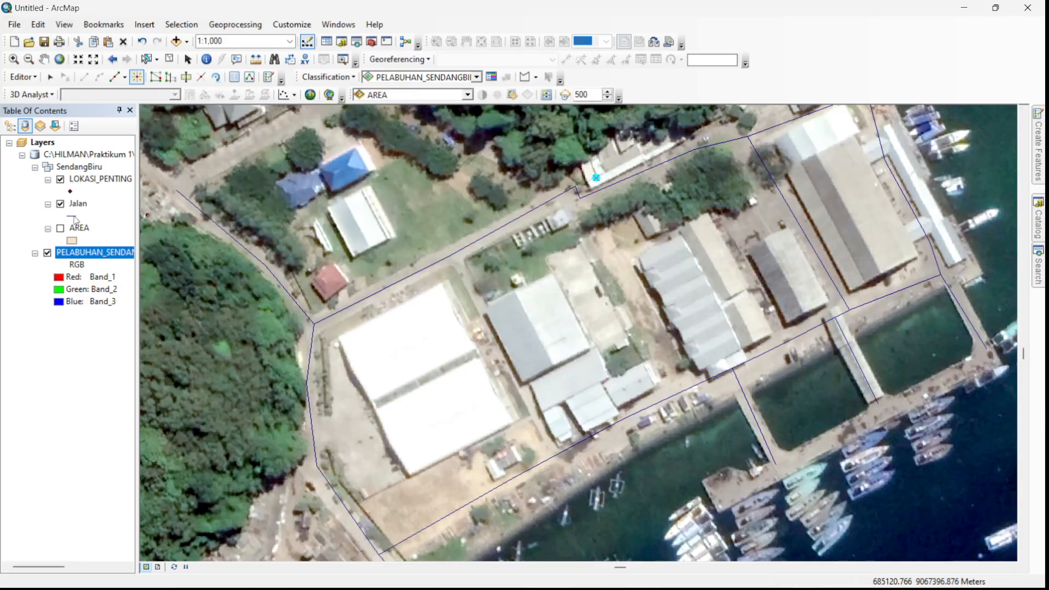
left_click(75, 218)
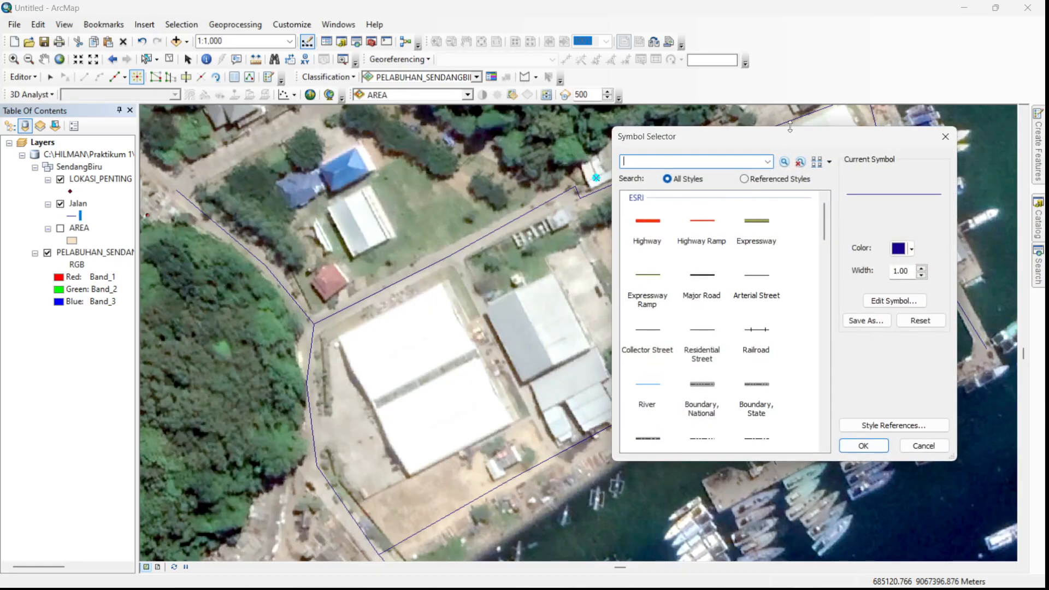
left_click(911, 250)
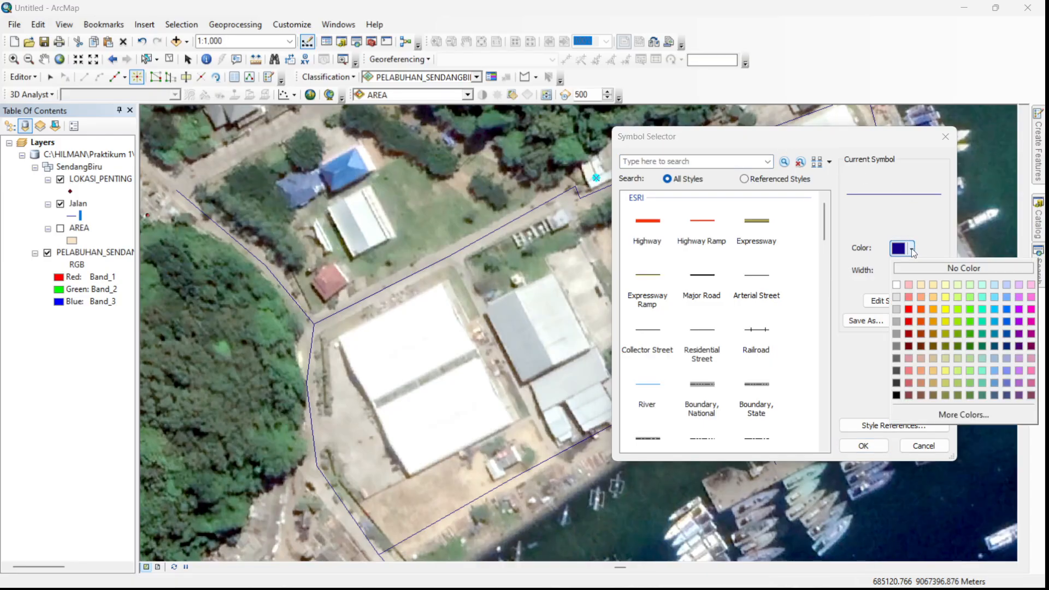
left_click(899, 396)
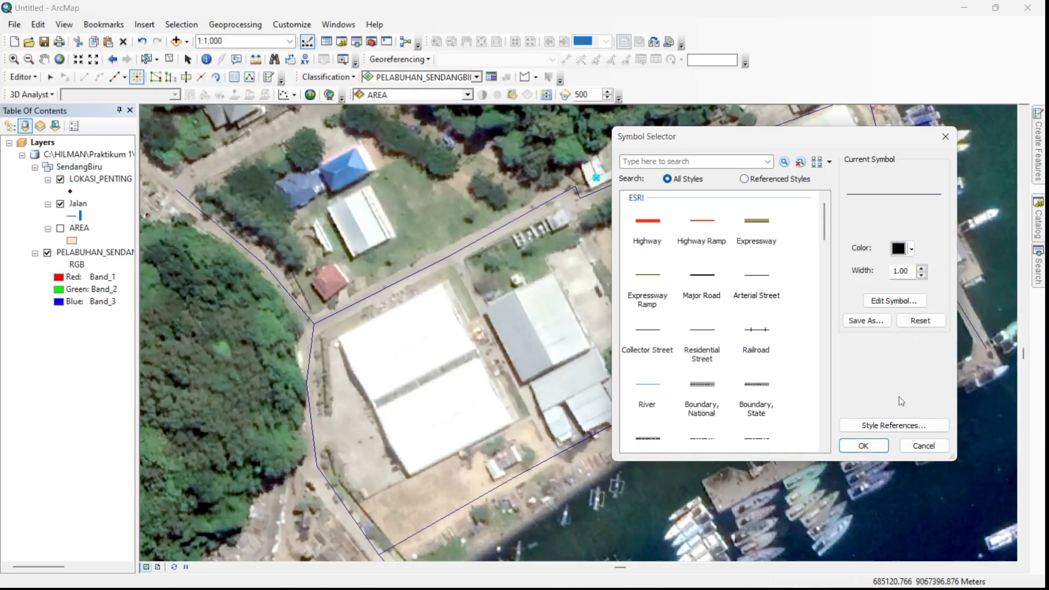
left_click(921, 272)
left_click(921, 272)
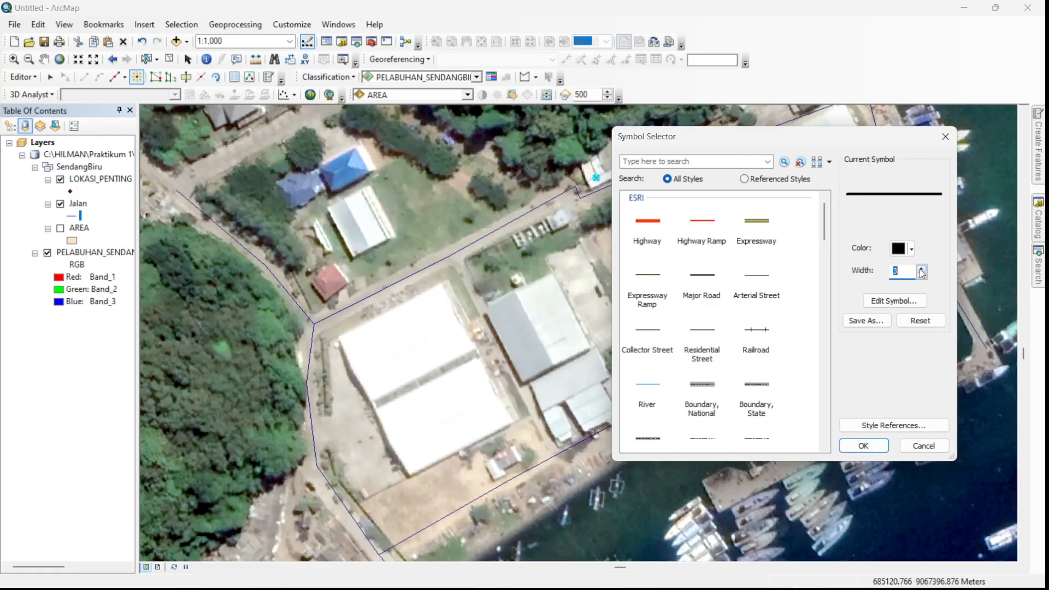
left_click(861, 446)
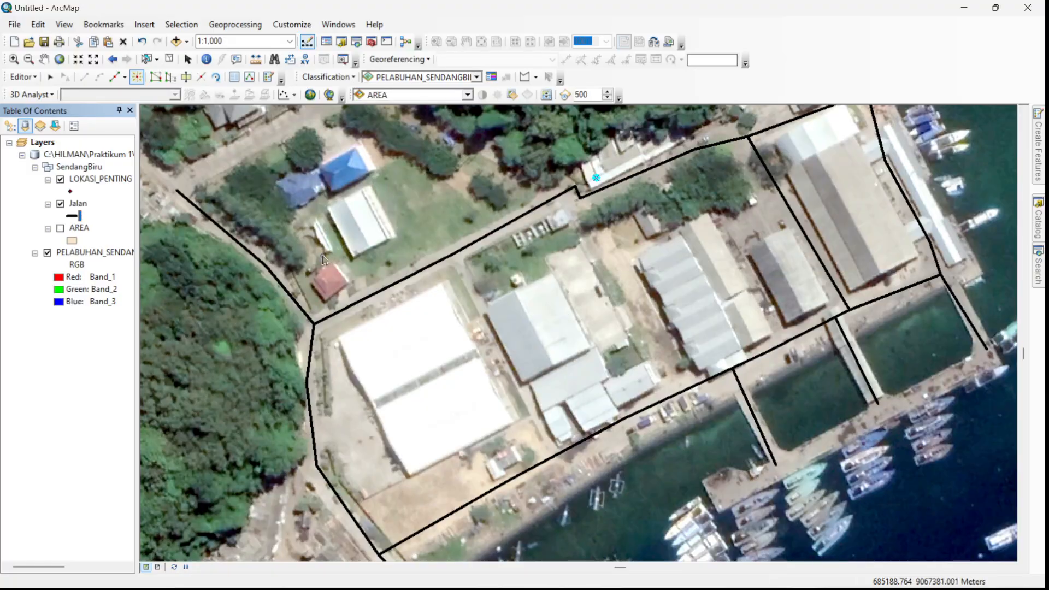
- Change the LOKASI_PENTING layer's symbol to the green Star 3 marker at size 20
left_click(71, 191)
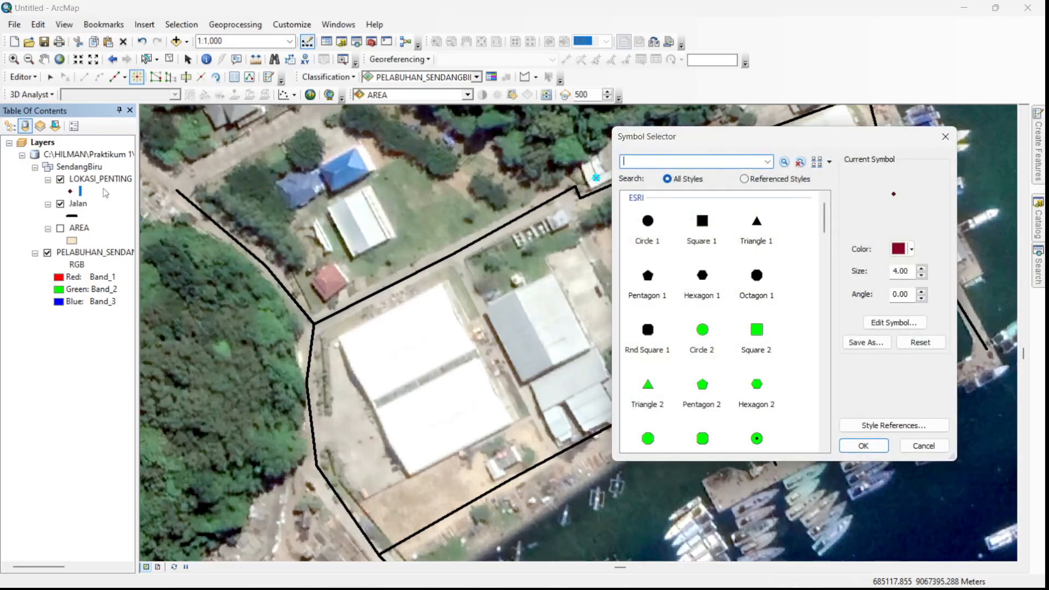
scroll(701, 337, "down", 3)
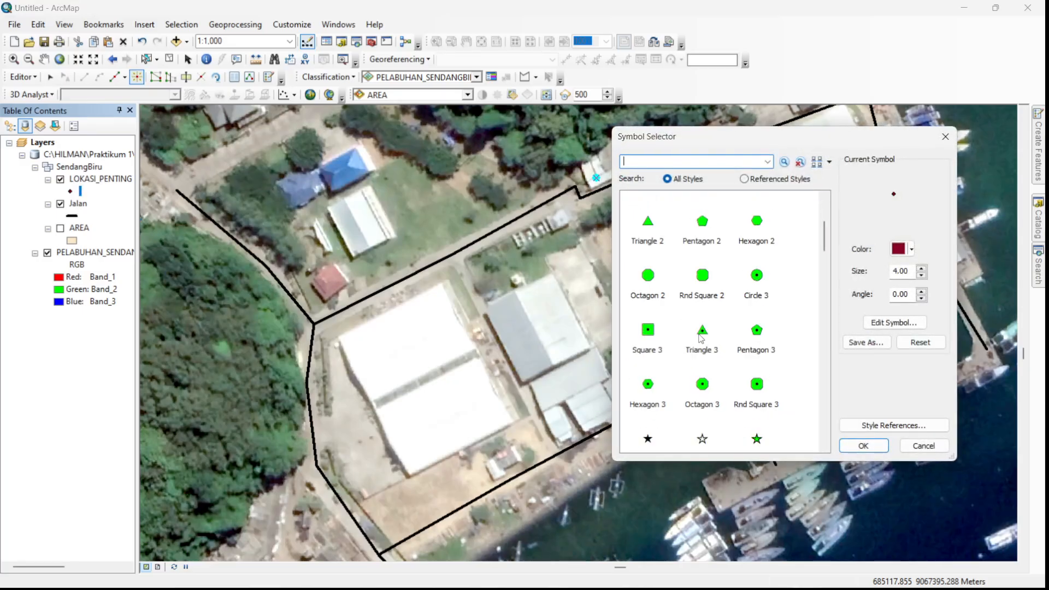
left_click(758, 440)
double_click(922, 269)
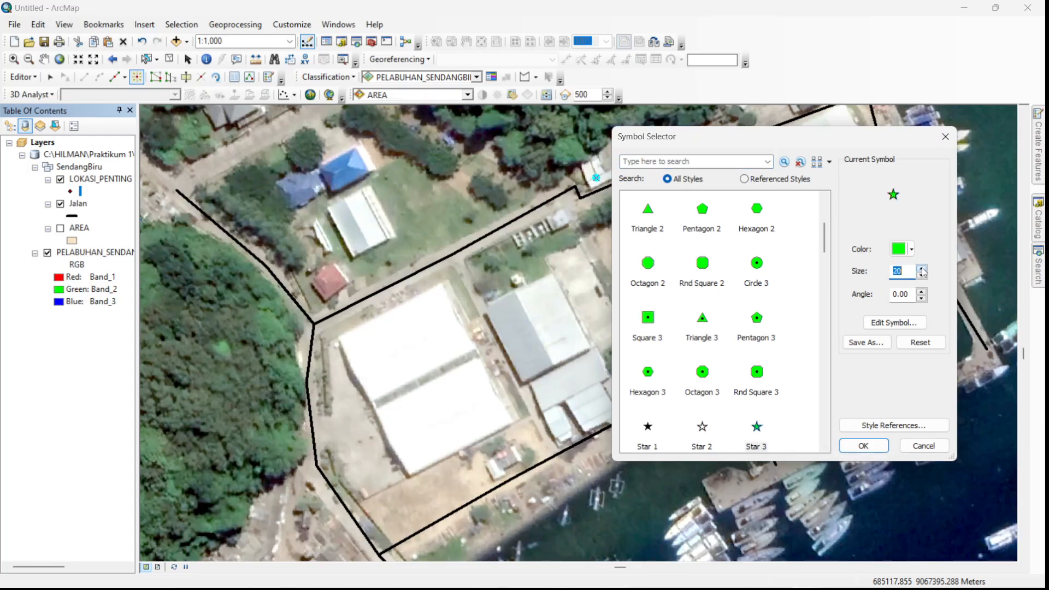
left_click(863, 445)
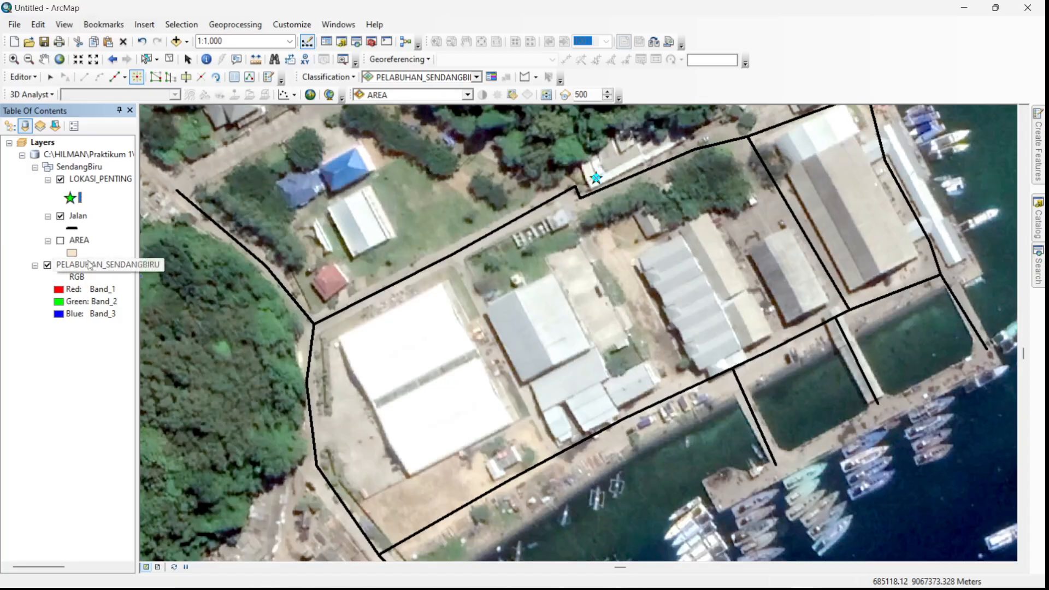
- Turn the AREA layer back on and make it partly transparent so the port imagery shows through
left_click(61, 241)
scroll(822, 229, "up", 1)
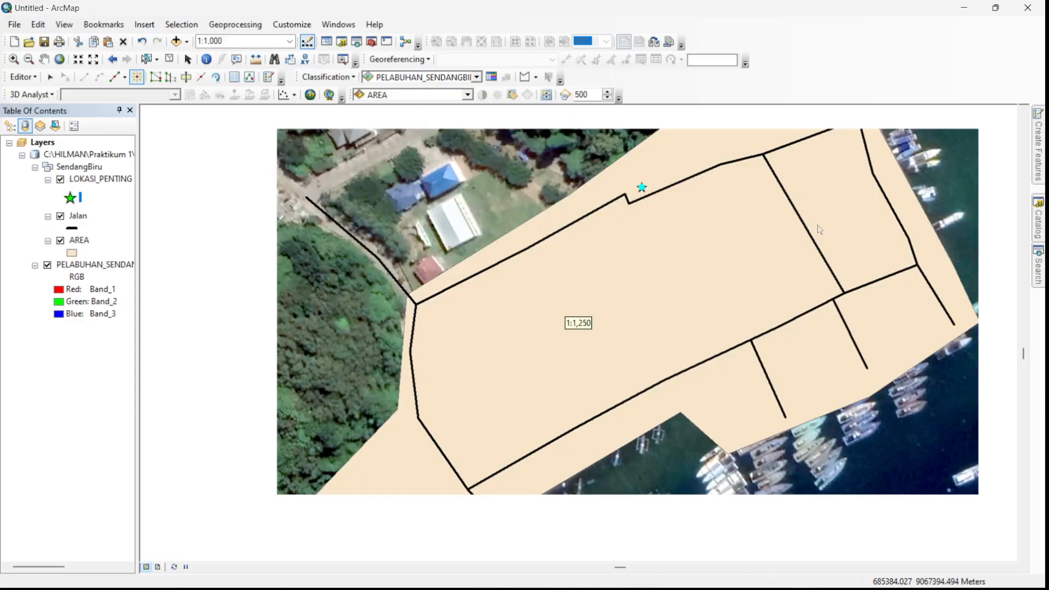
scroll(700, 240, "up", 2)
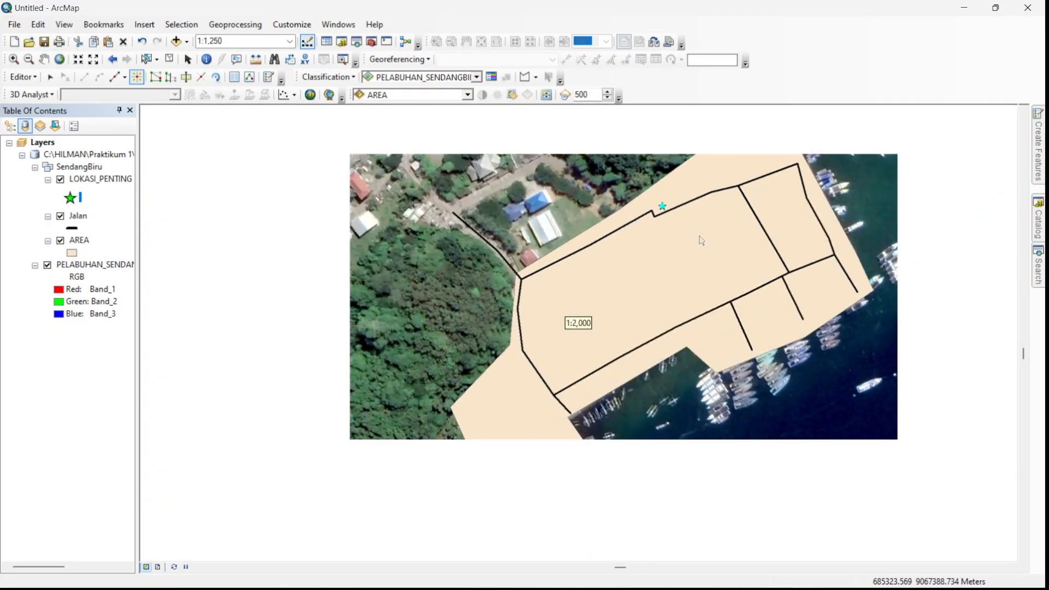
scroll(699, 236, "down", 1)
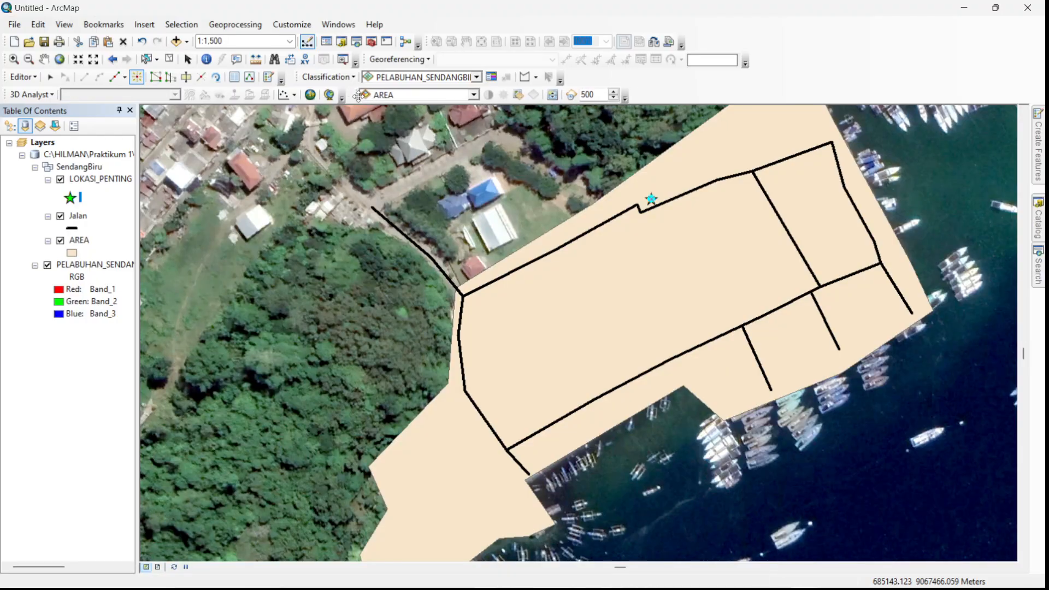
left_click(467, 96)
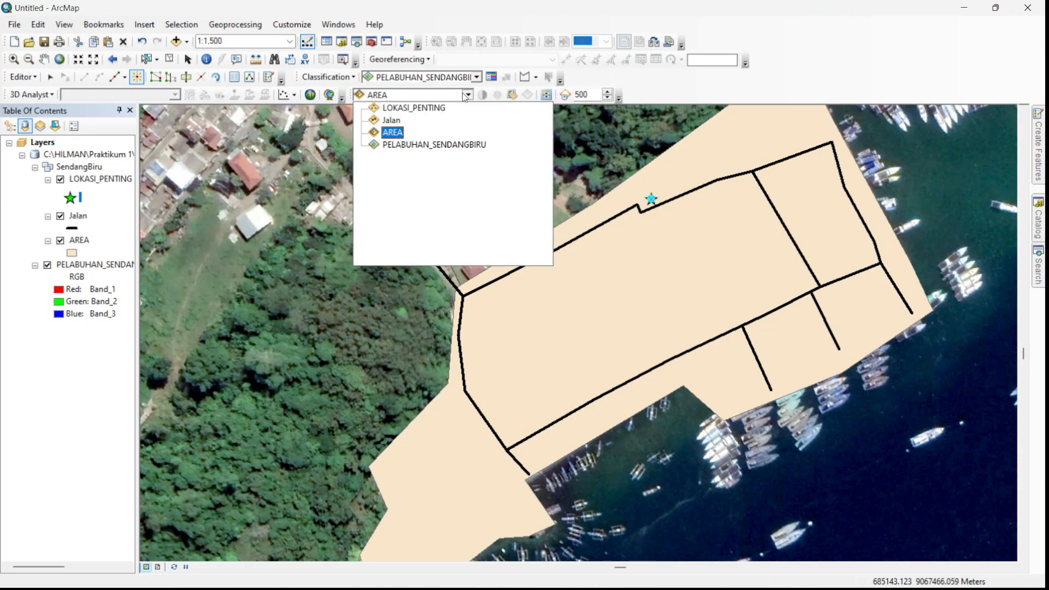
left_click(392, 132)
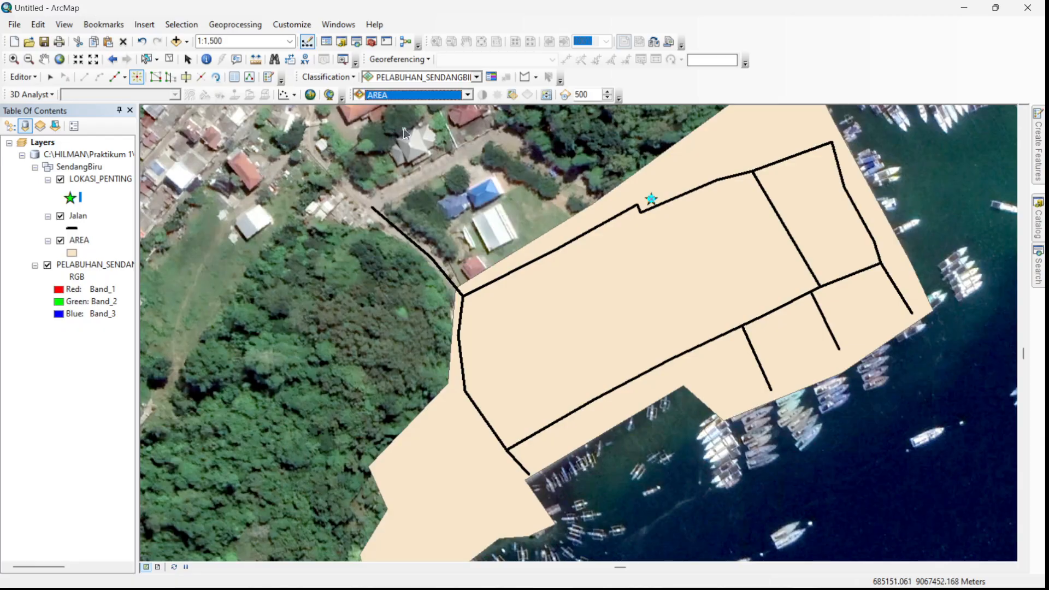
left_click(517, 96)
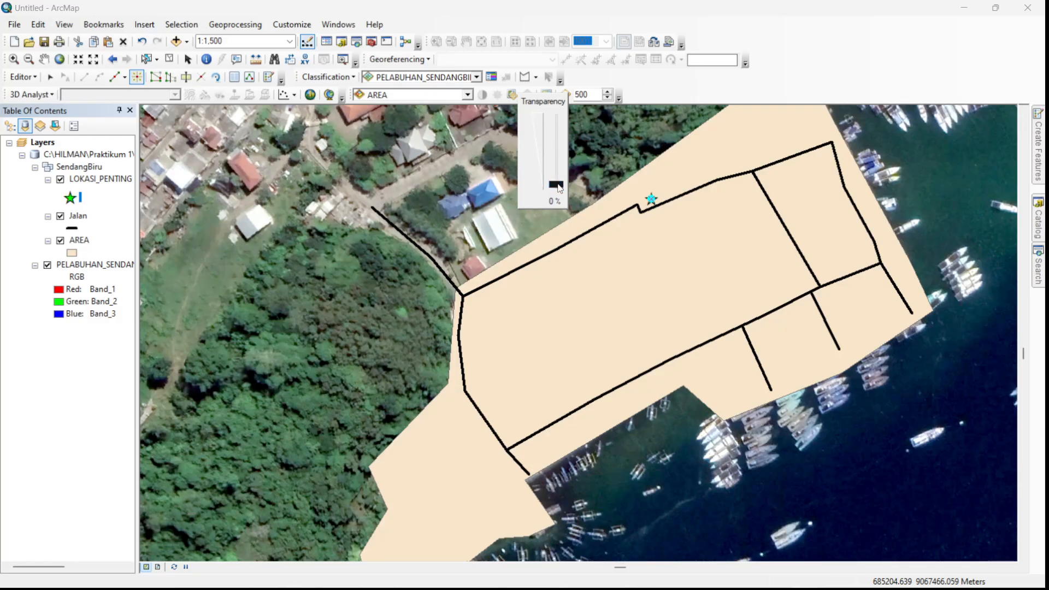
left_click_drag(559, 189, 568, 155)
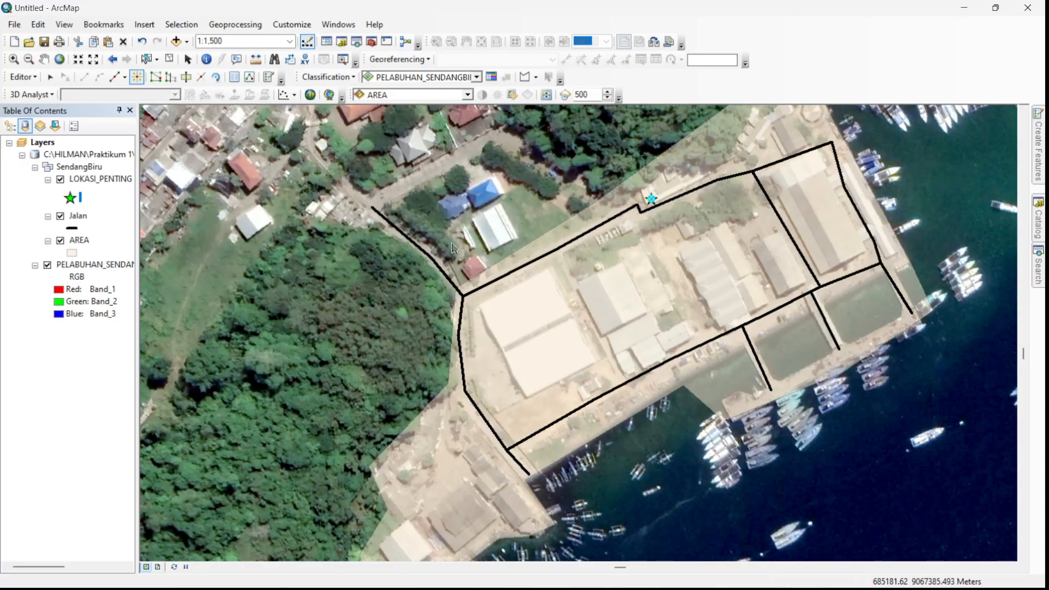
- Select the AREA polygon and shift the whole polygon slightly south
scroll(556, 313, "down", 1)
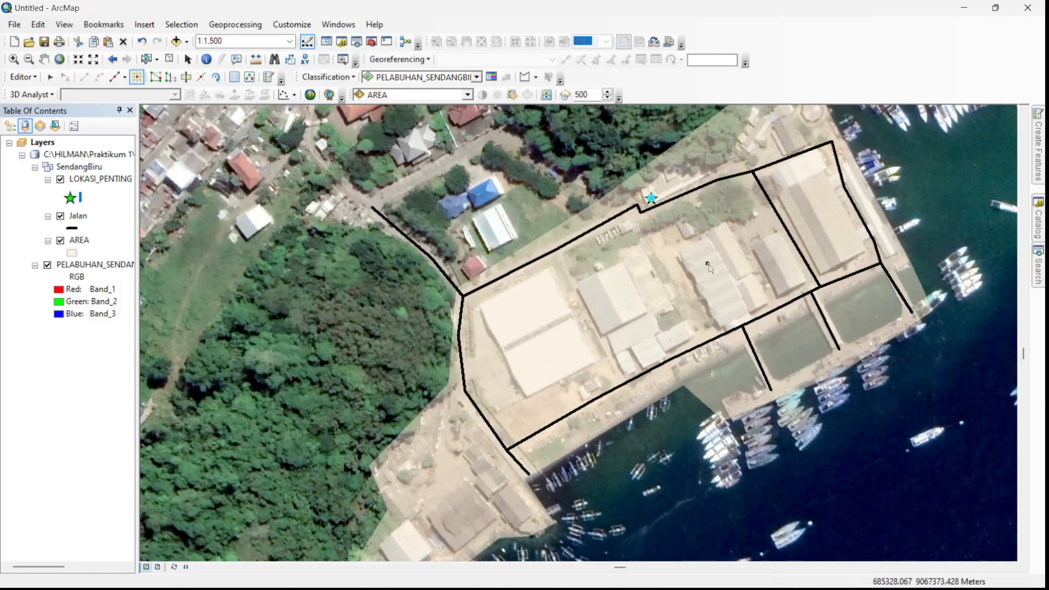
left_click(155, 77)
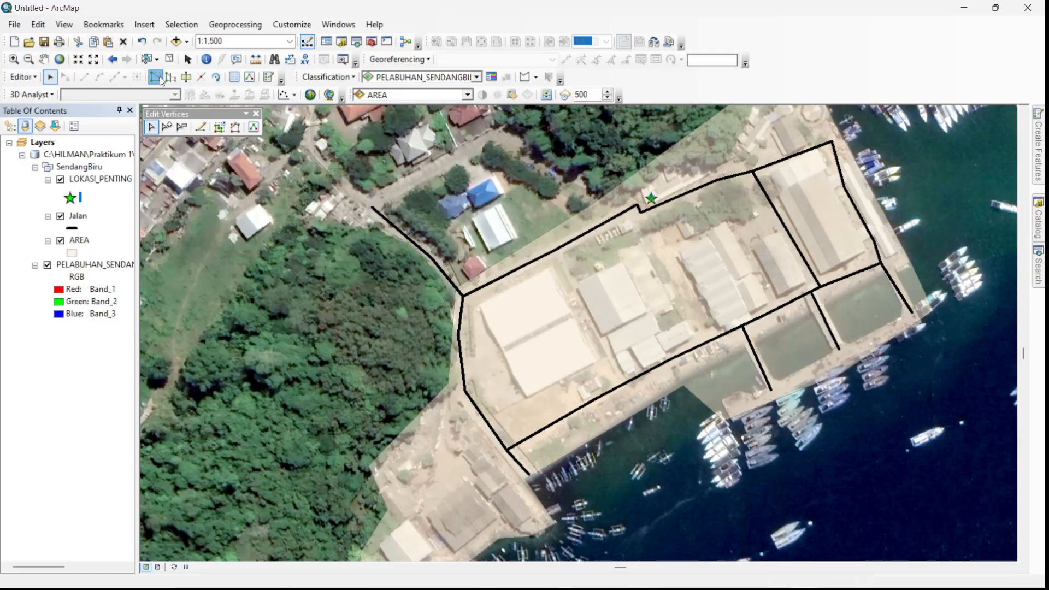
left_click(540, 289)
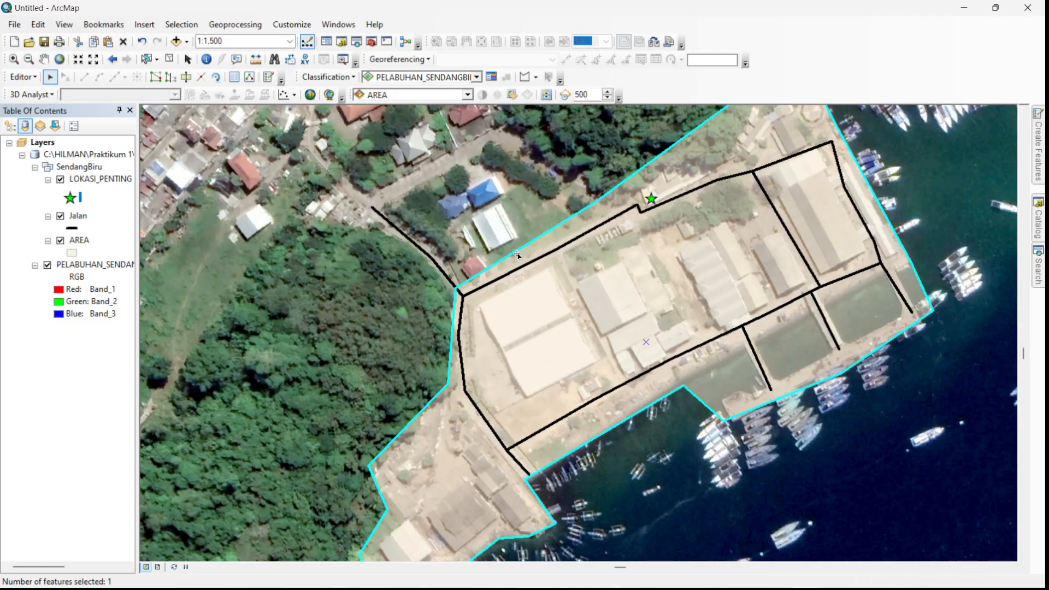
left_click_drag(516, 254, 520, 264)
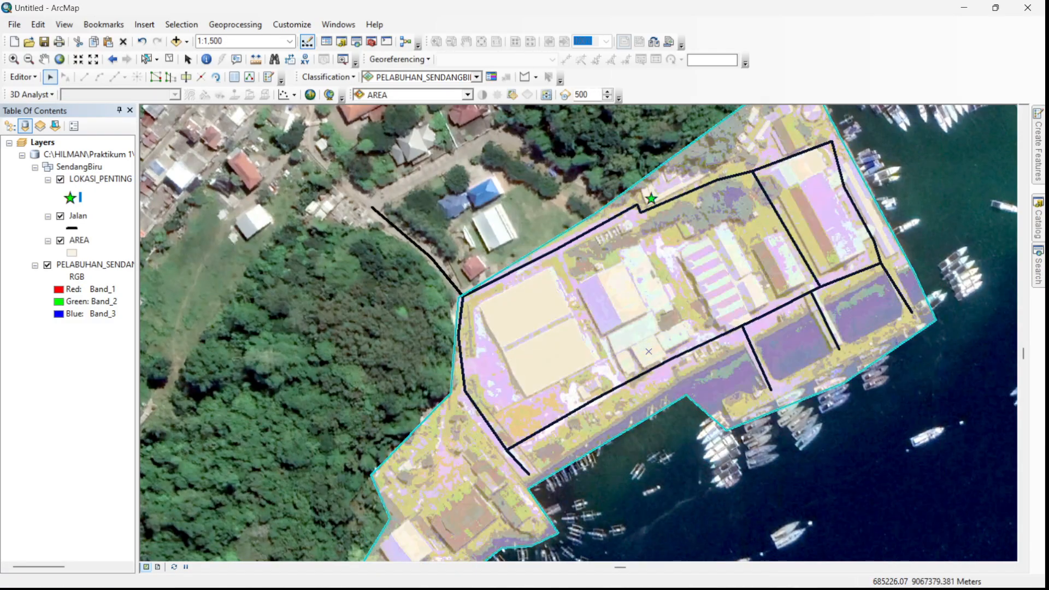
- Open the AREA polygon's vertices for editing and move the vertices on its northwest edge along the road beside the white-roofed building
double_click(531, 255)
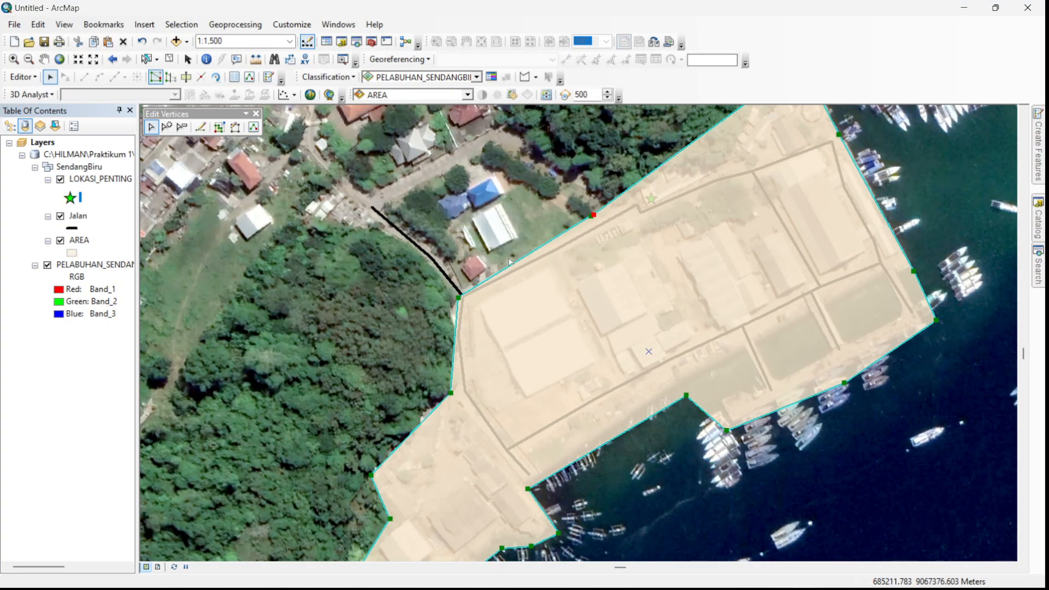
mouse_move(188, 116)
left_mouse_down()
mouse_move(219, 112)
mouse_move(272, 162)
mouse_move(188, 140)
mouse_move(192, 127)
left_mouse_up()
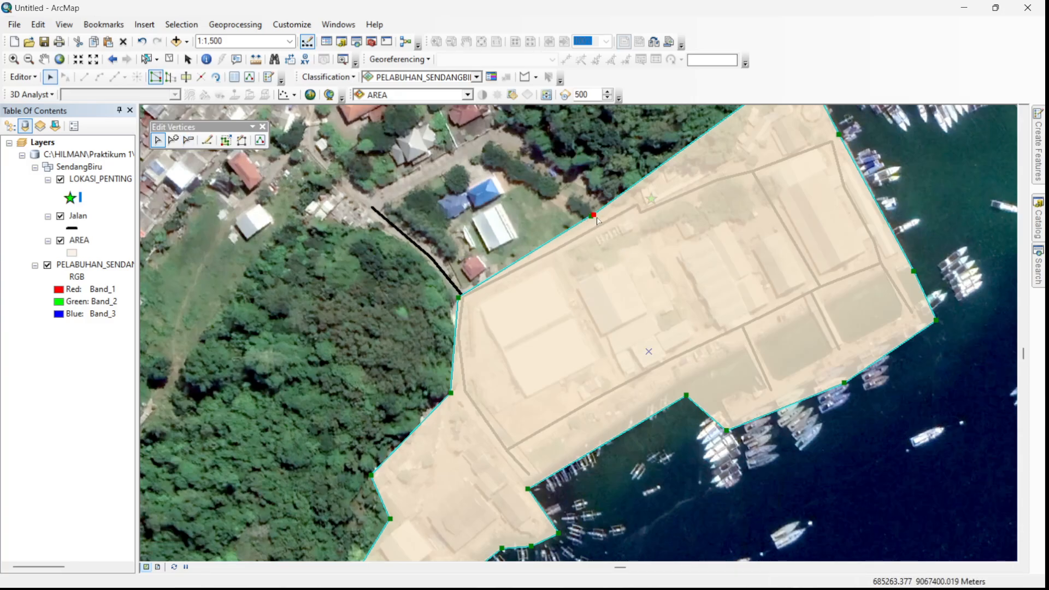
left_click(593, 214)
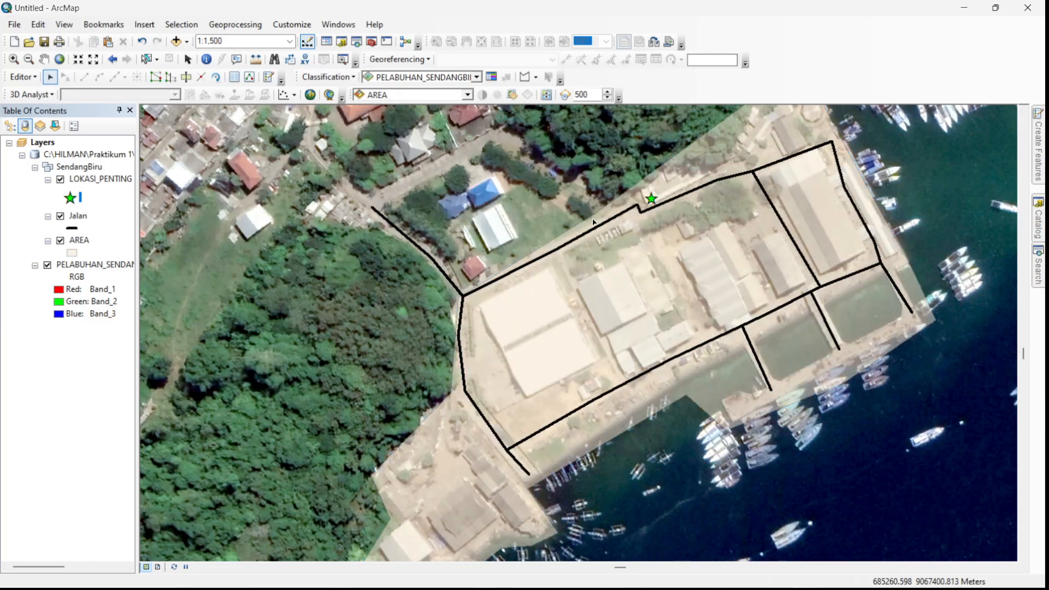
left_click(584, 236)
double_click(579, 230)
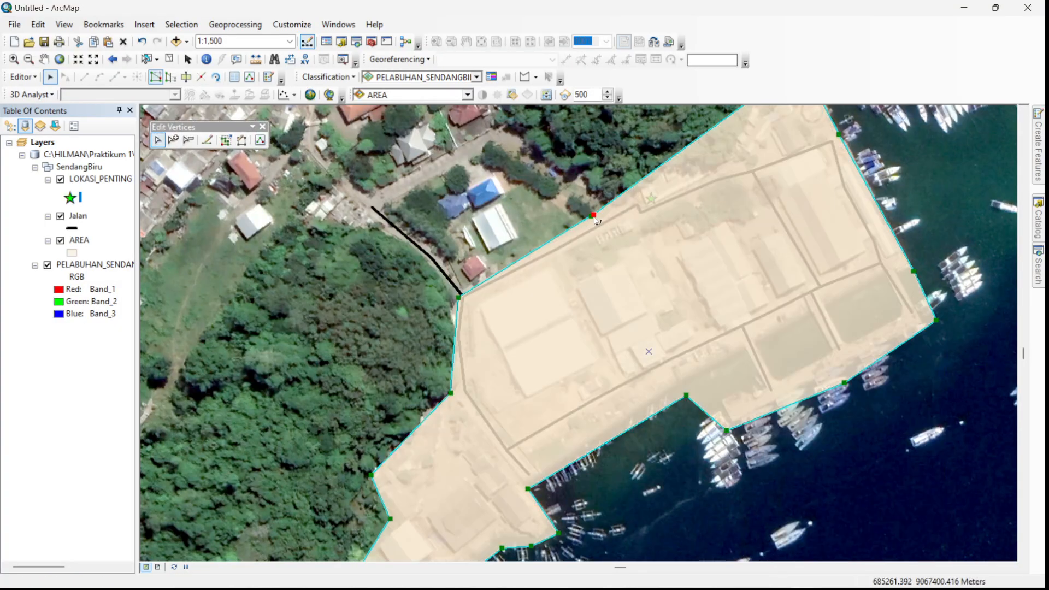
left_click_drag(593, 215, 516, 254)
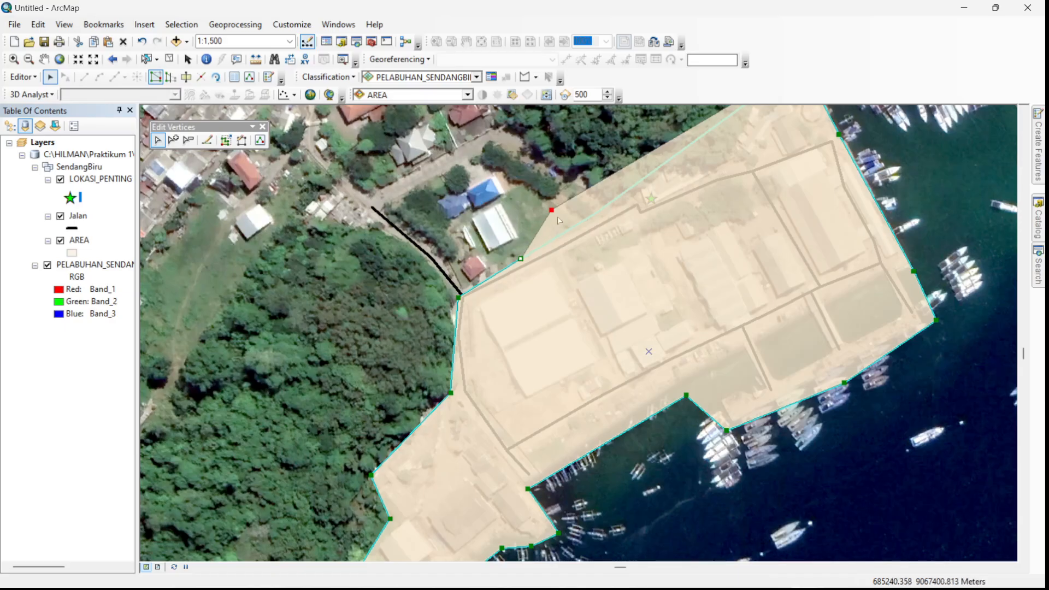
left_click_drag(551, 209, 572, 224)
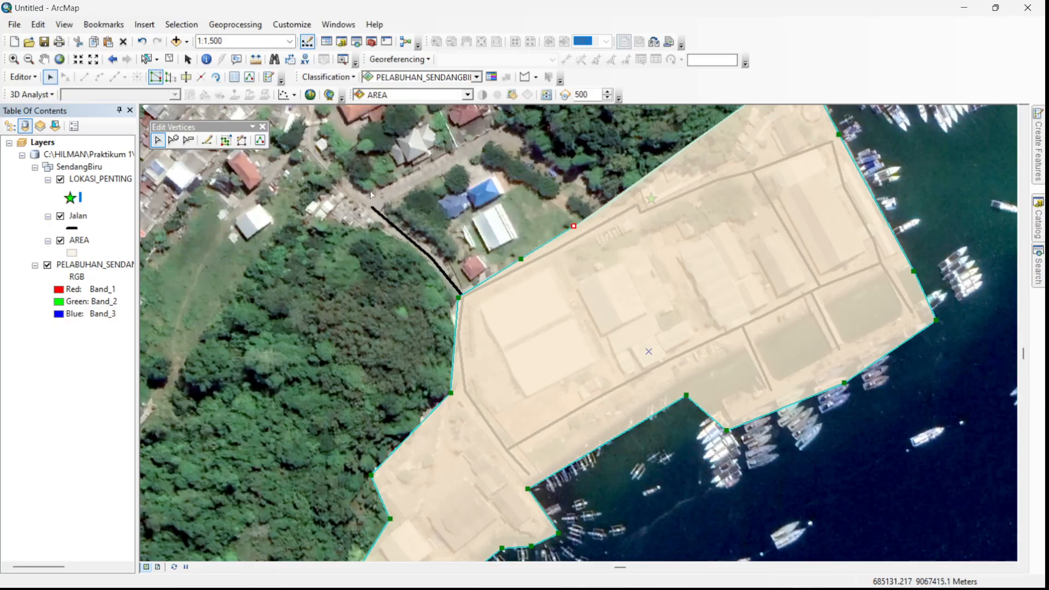
- Delete the two intermediate vertices from the AREA polygon's northwest edge and finish the vertex edit
left_click(189, 142)
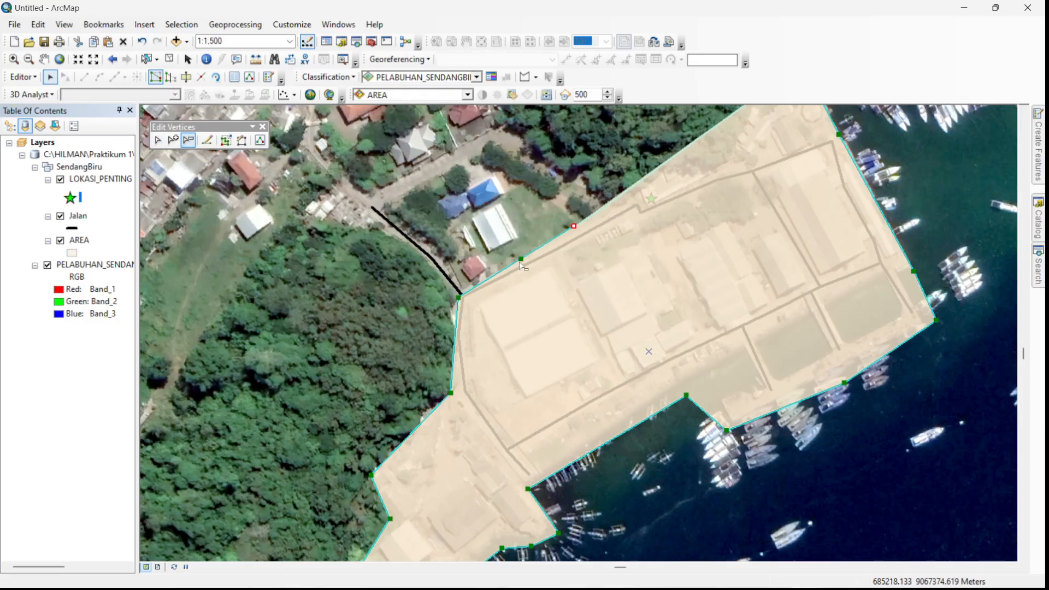
scroll(523, 262, "down", 3)
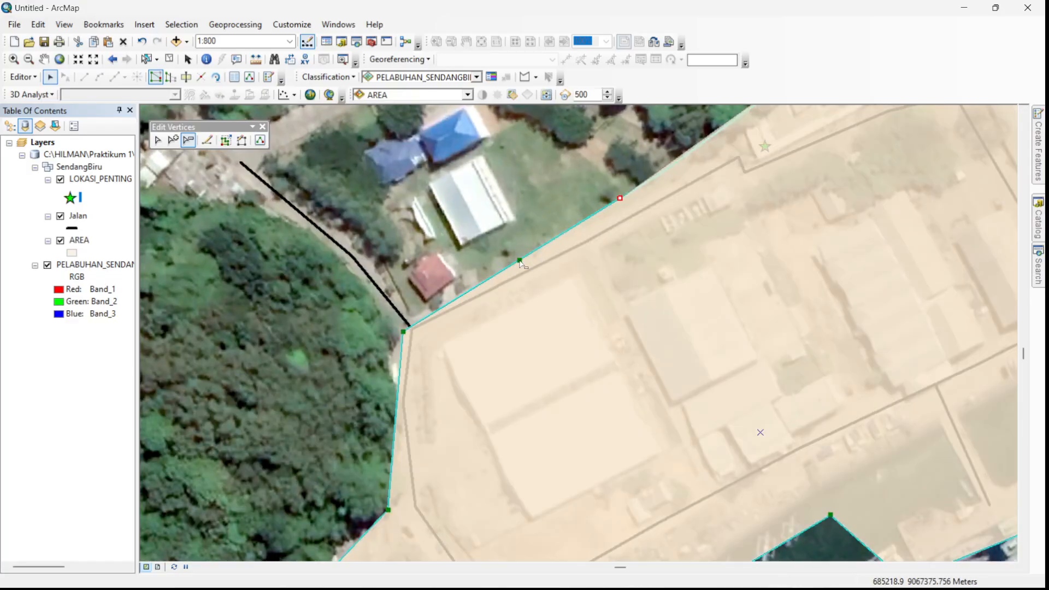
left_click(520, 261)
scroll(476, 255, "up", 1)
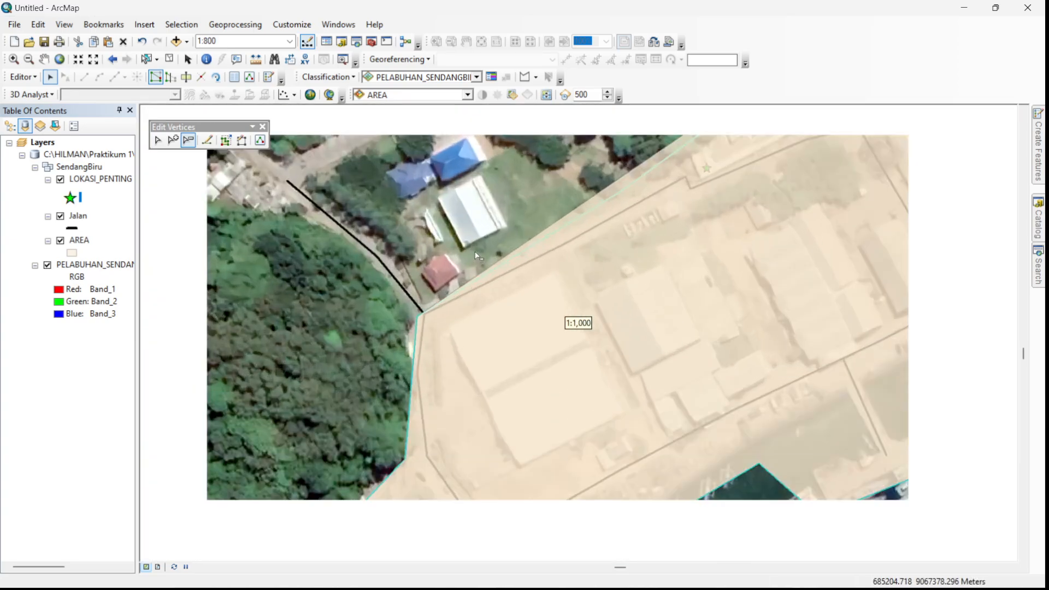
scroll(476, 255, "up", 3)
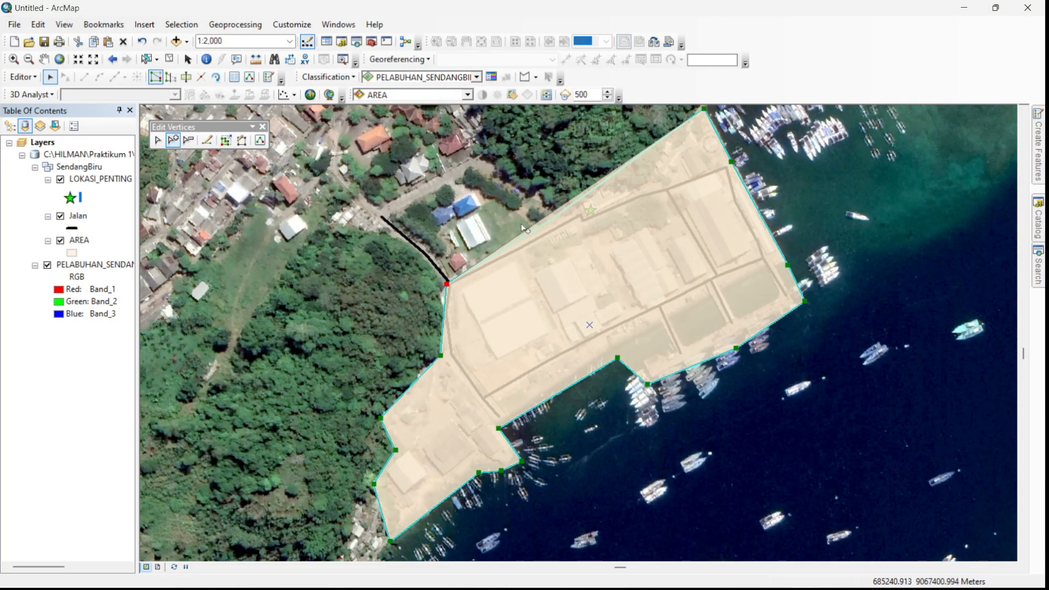
scroll(516, 219, "down", 2)
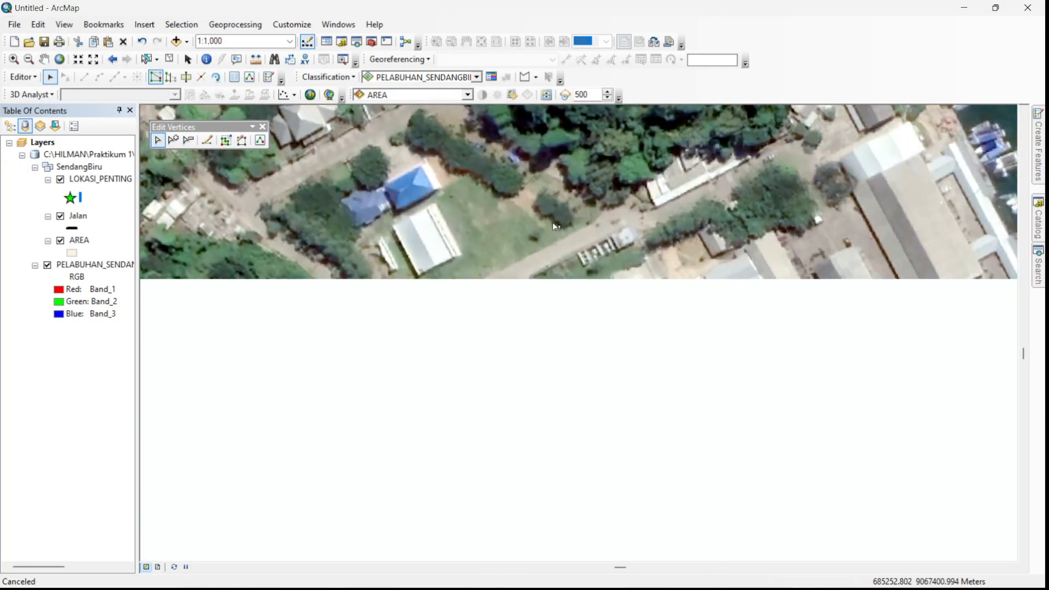
scroll(552, 224, "up", 2)
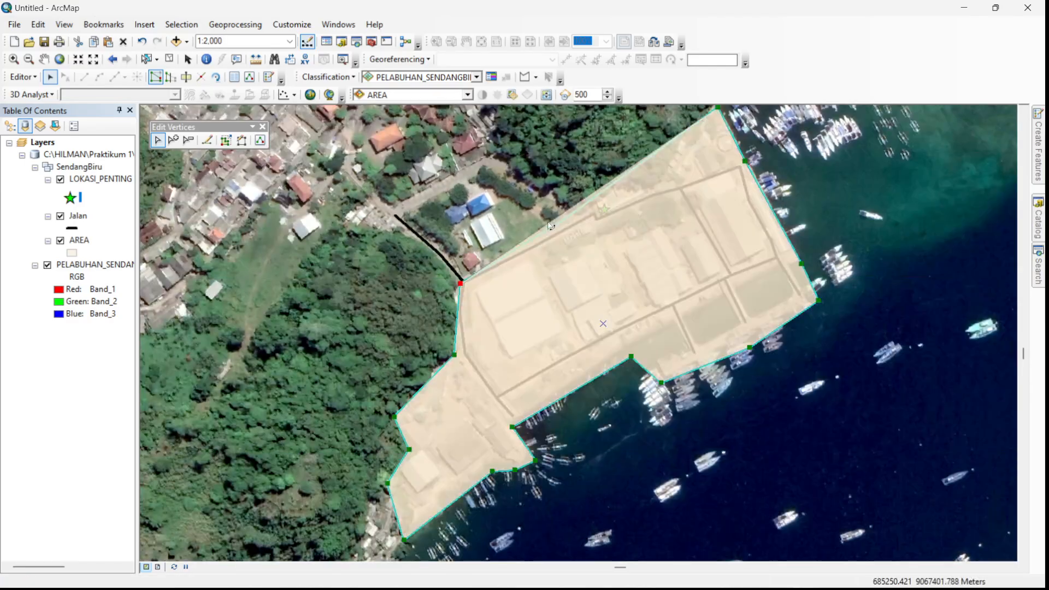
scroll(527, 230, "down", 2)
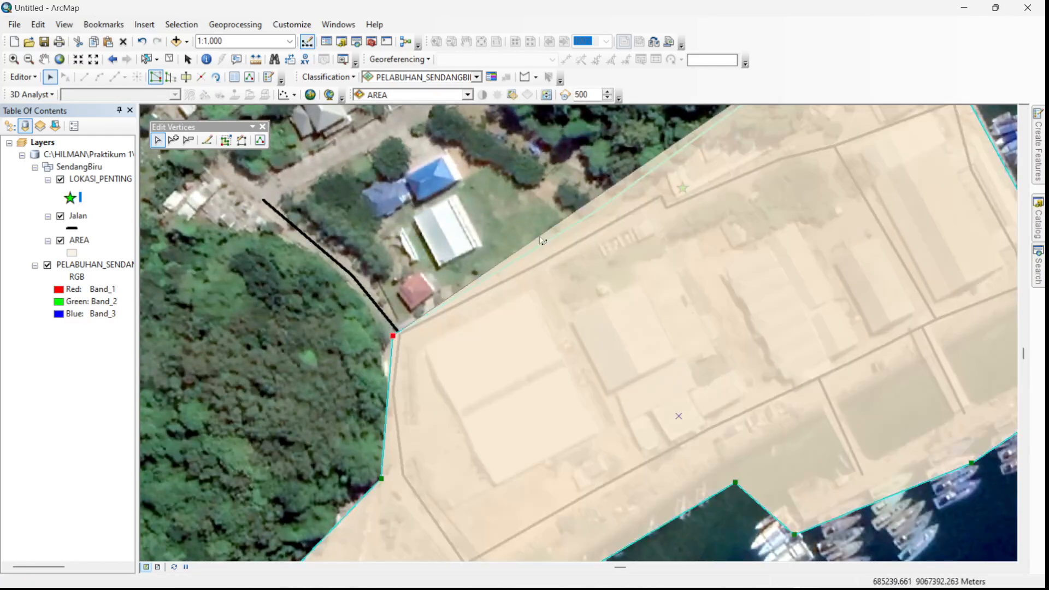
left_click(552, 232)
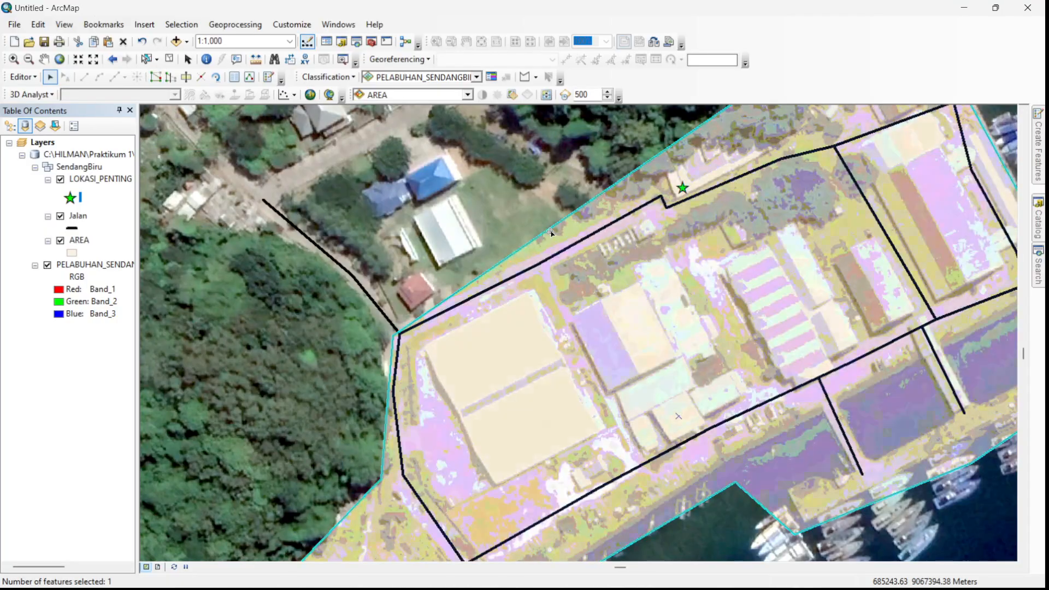
- Add a vertex to AREA's northwest edge, pulled outward to the trees, and undo a second vertex placed on the white-roofed building
left_click(155, 77)
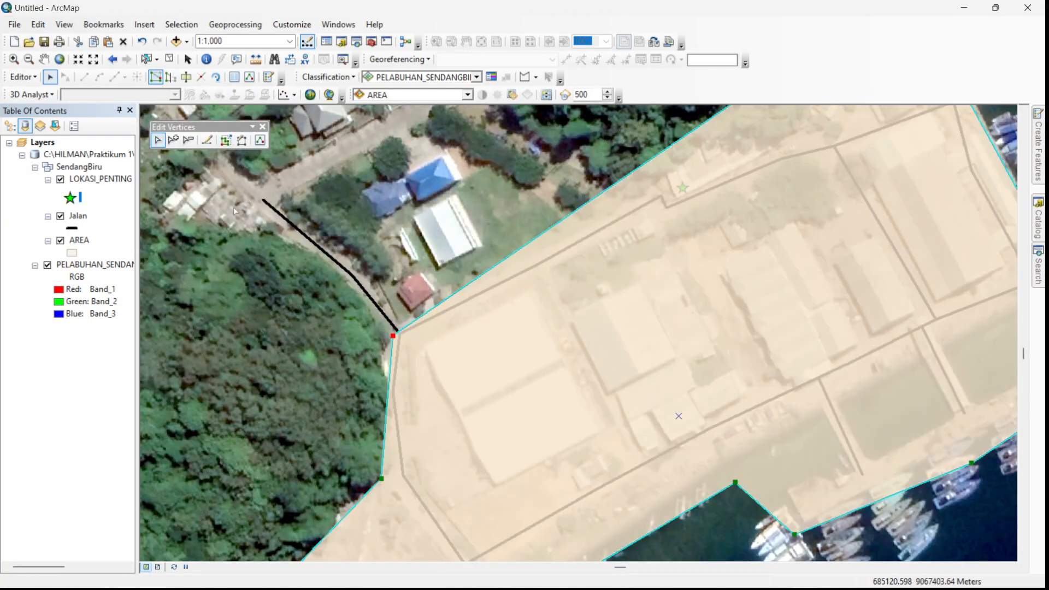
left_click(173, 140)
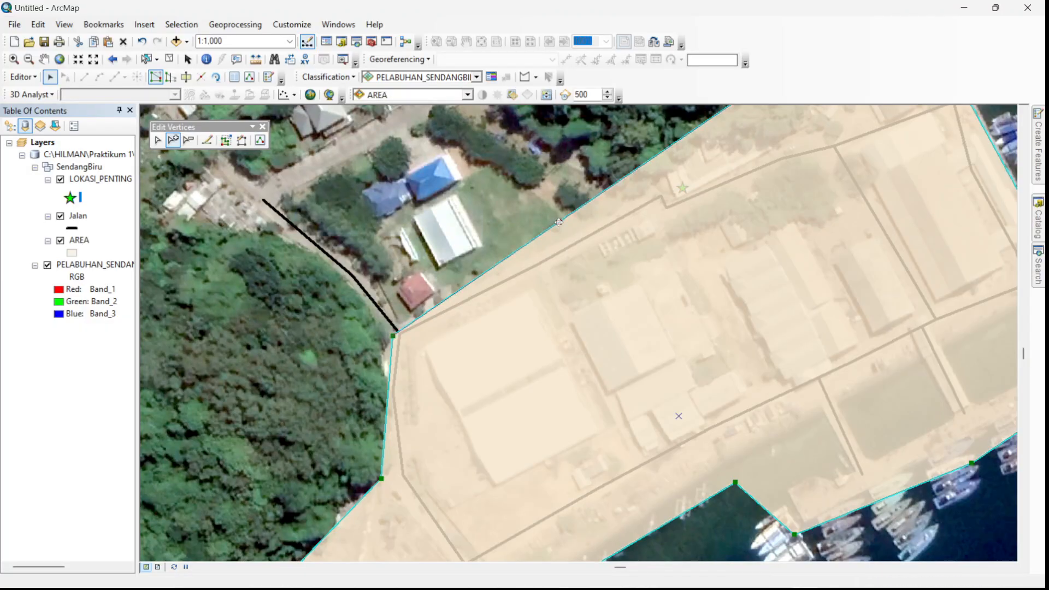
left_click_drag(558, 224, 528, 204)
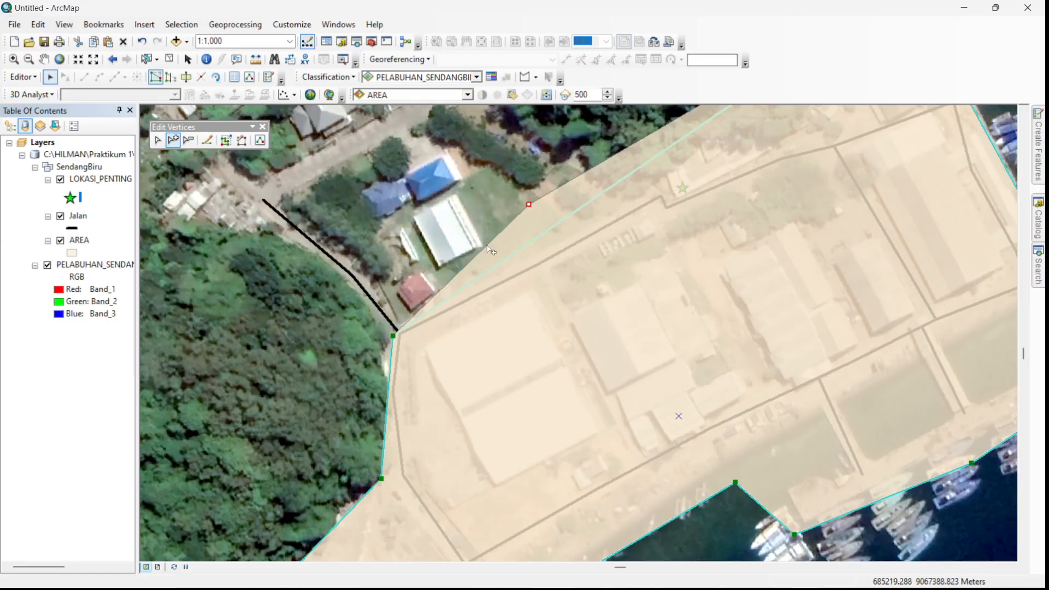
left_click_drag(490, 250, 455, 241)
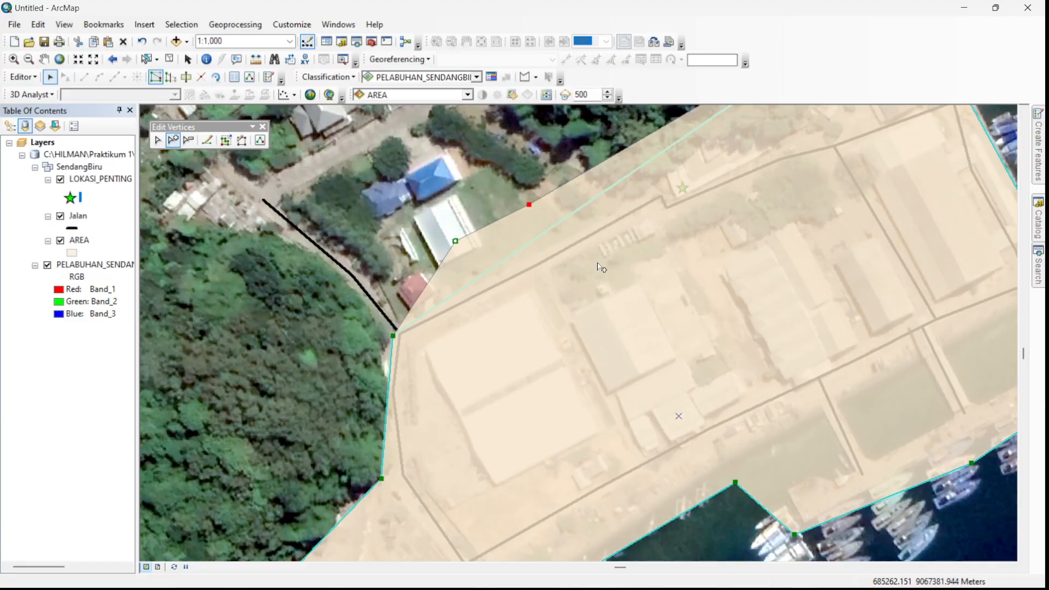
key("ctrl+z")
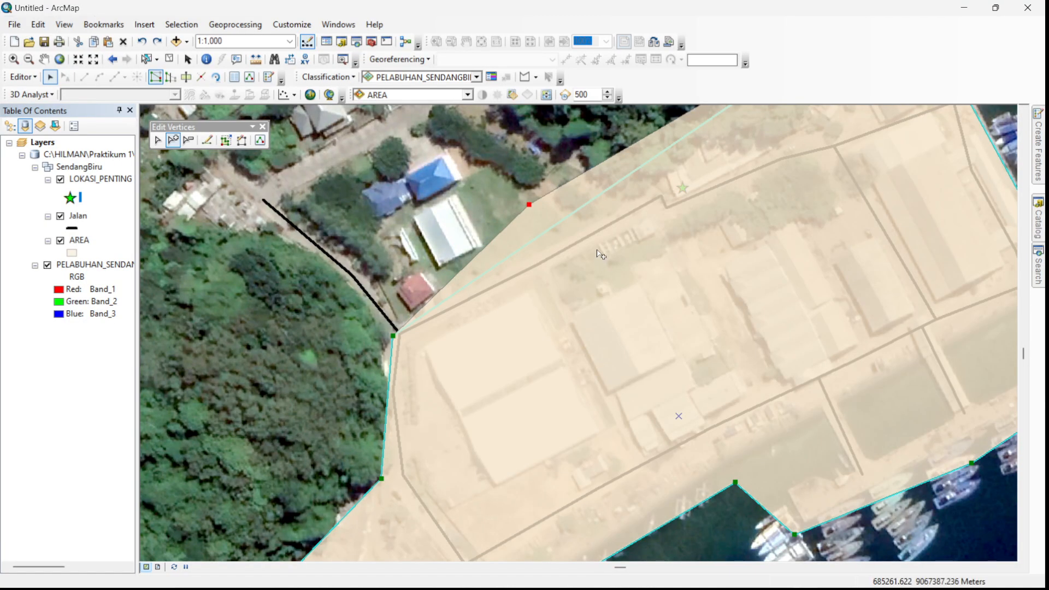
left_click(264, 126)
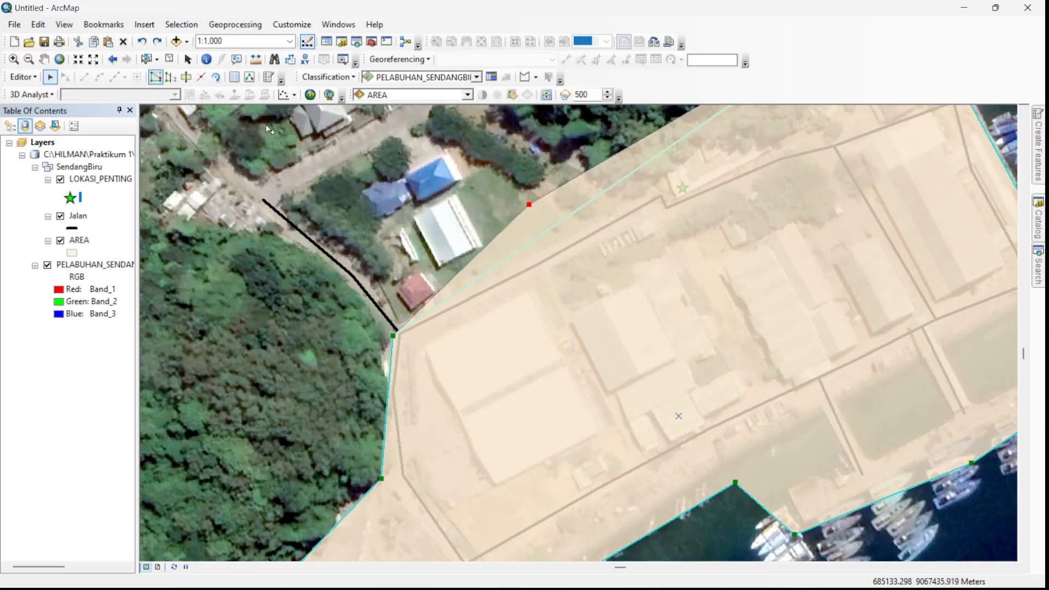
- Reshape the AREA polygon with a straight line from its west corner vertex to the shoreline vertex, removing the southwestern part
left_click(171, 78)
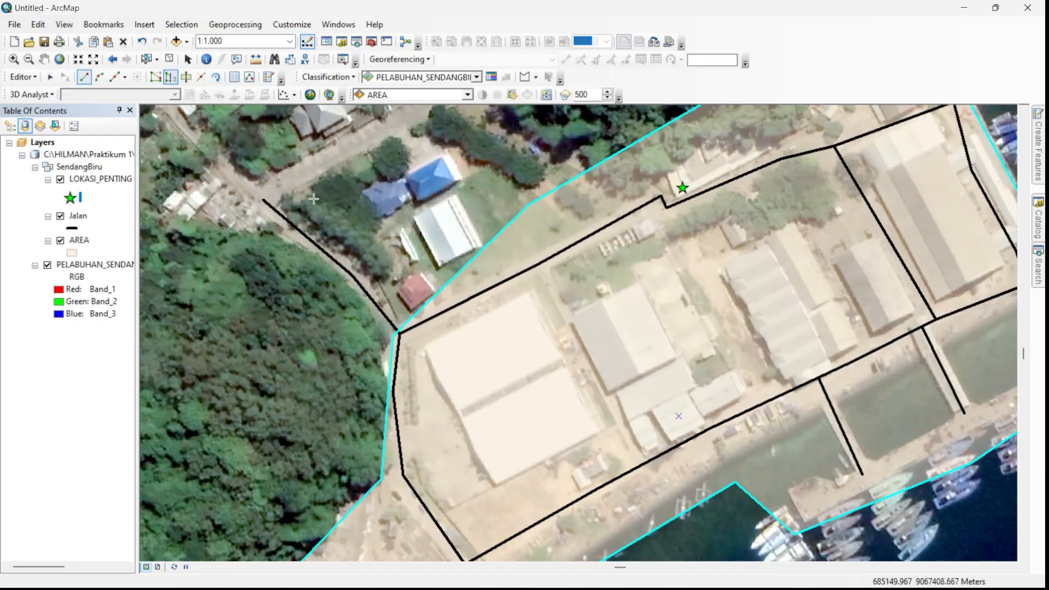
scroll(432, 308, "down", 1)
scroll(433, 309, "up", 1)
scroll(635, 257, "up", 2)
scroll(523, 286, "down", 1)
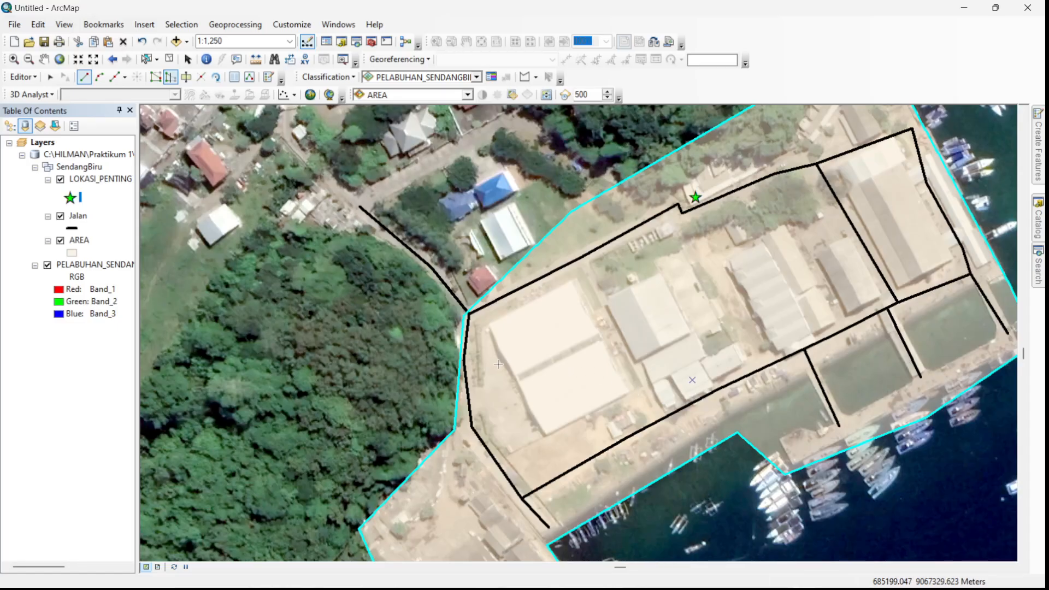
left_click_drag(512, 388, 541, 263)
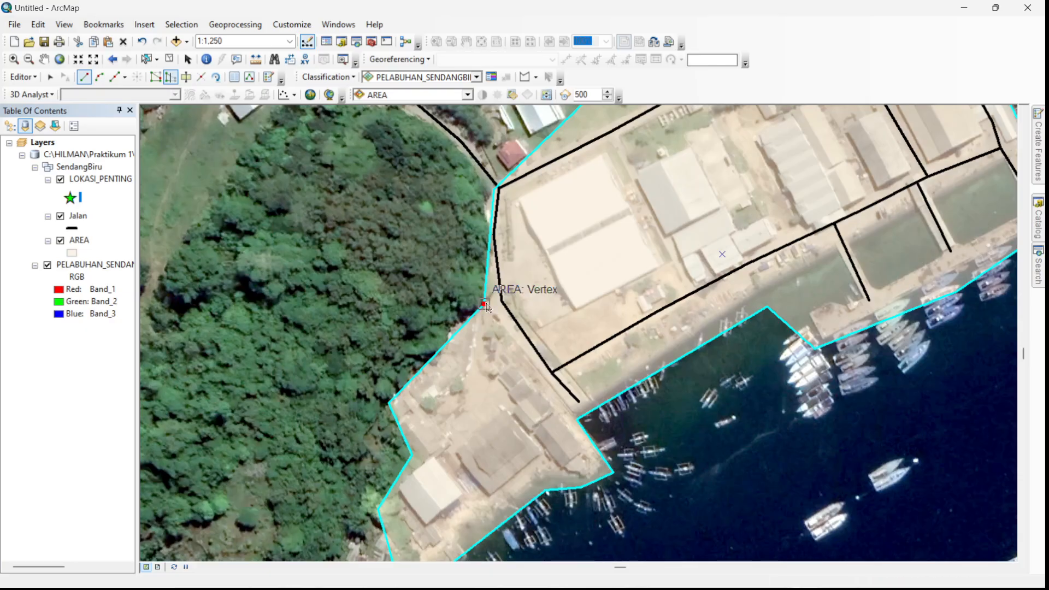
left_click(484, 304)
double_click(578, 420)
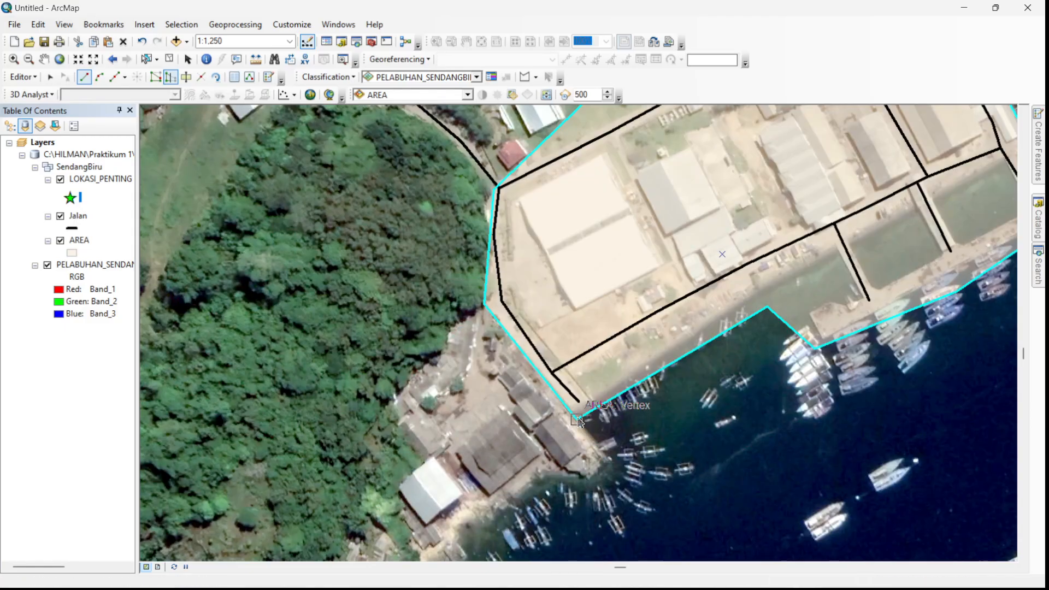
- Reshape AREA outward to the southwest, sketching from its west corner around the shoreline buildings and back to the southern corner vertex
left_click_drag(591, 285, 425, 309)
scroll(424, 310, "down", 1)
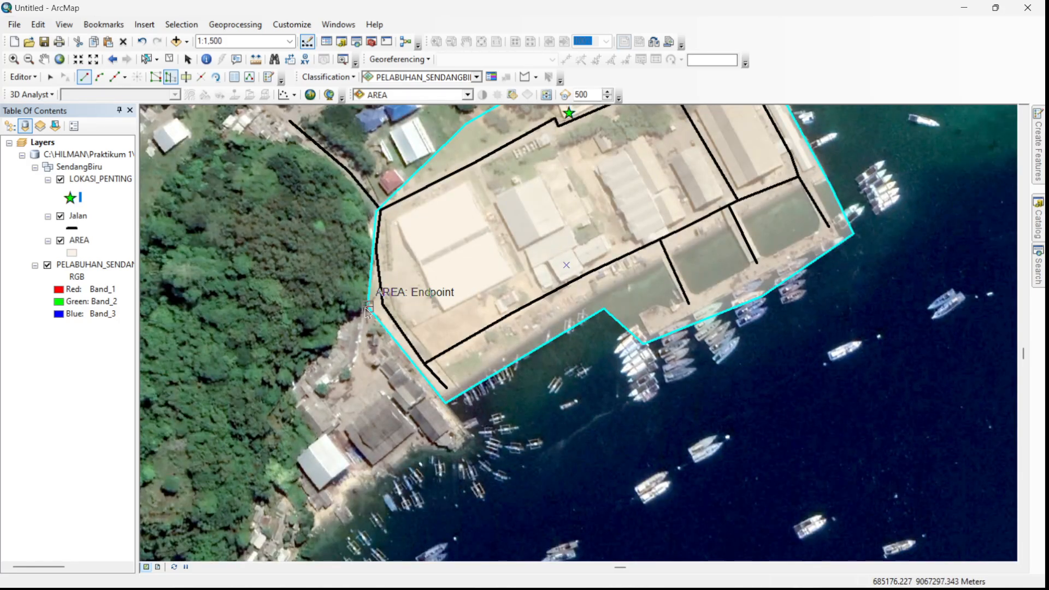
left_click(368, 307)
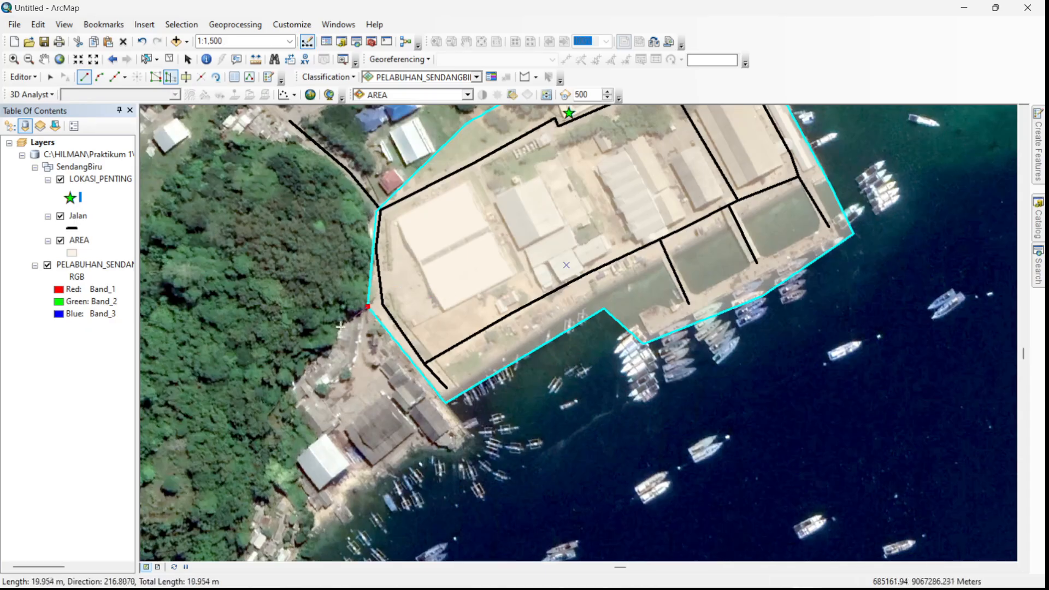
left_click(289, 386)
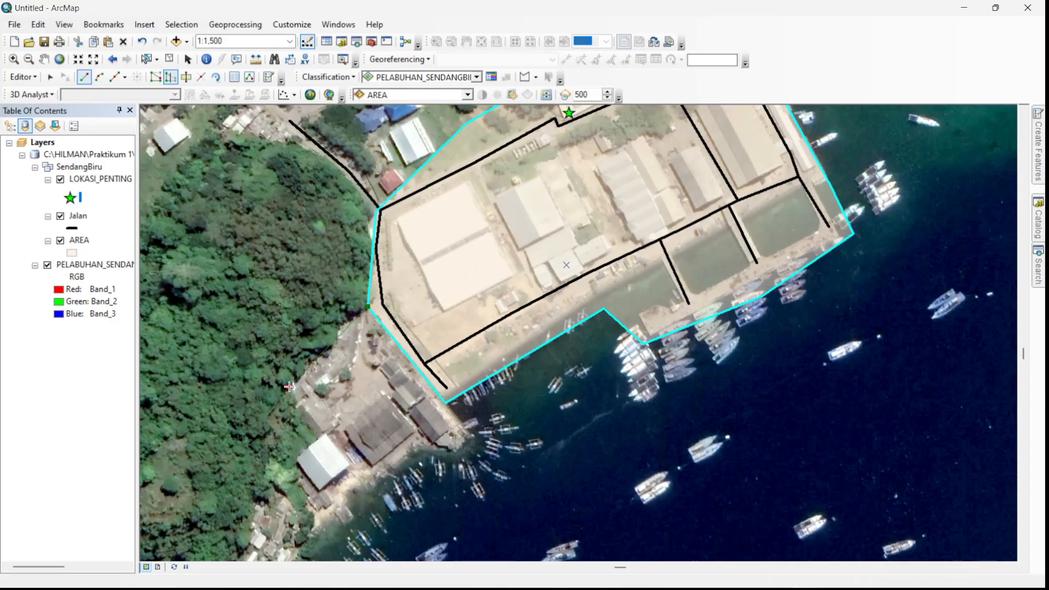
left_click(360, 475)
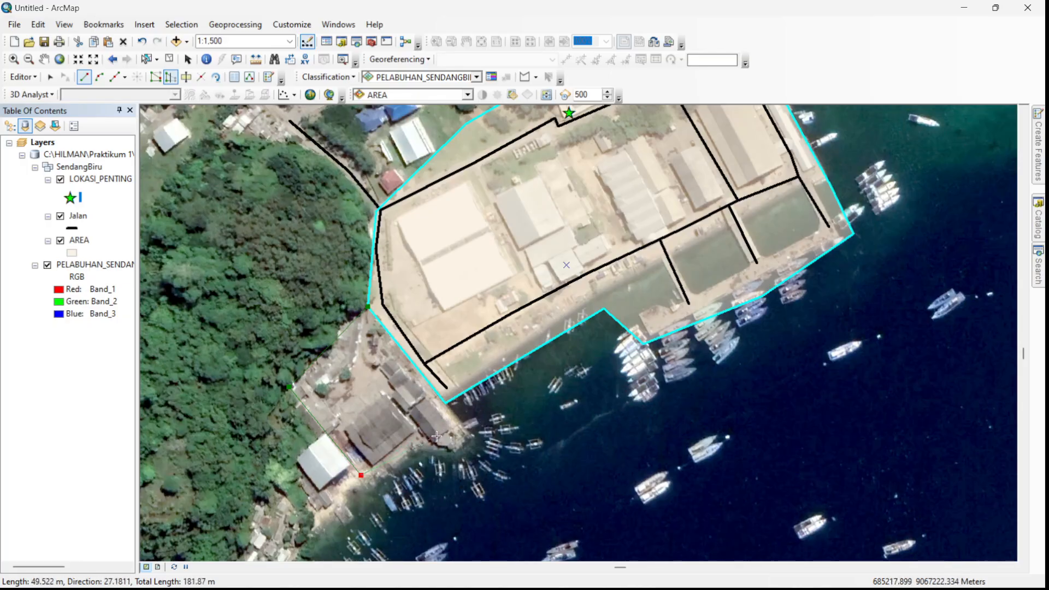
double_click(445, 404)
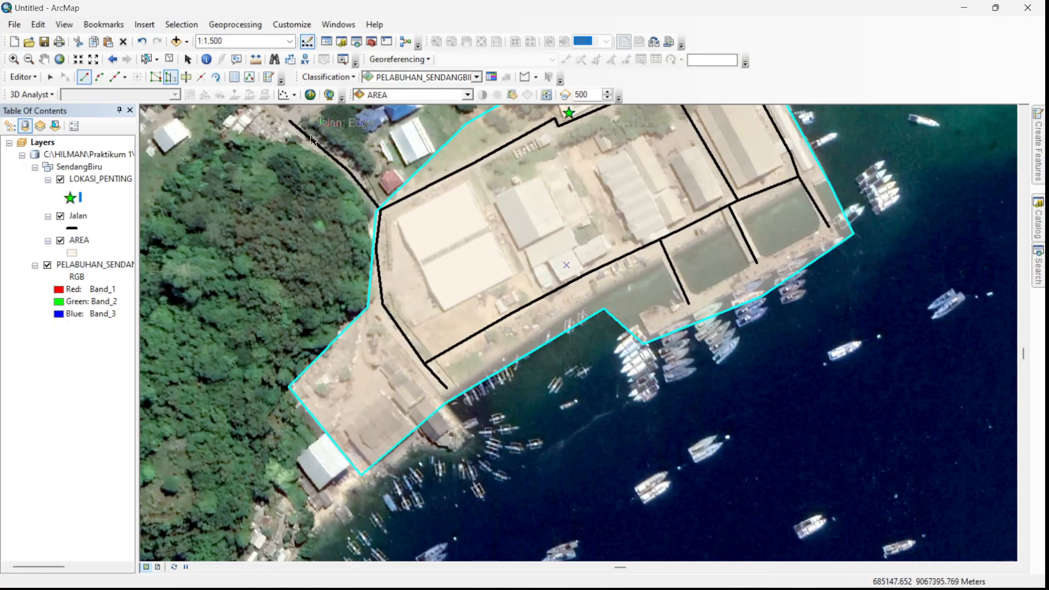
- Split the AREA polygon with the Cut Polygons tool along a line from the west corner to the shoreline beside the road's end
left_click(191, 79)
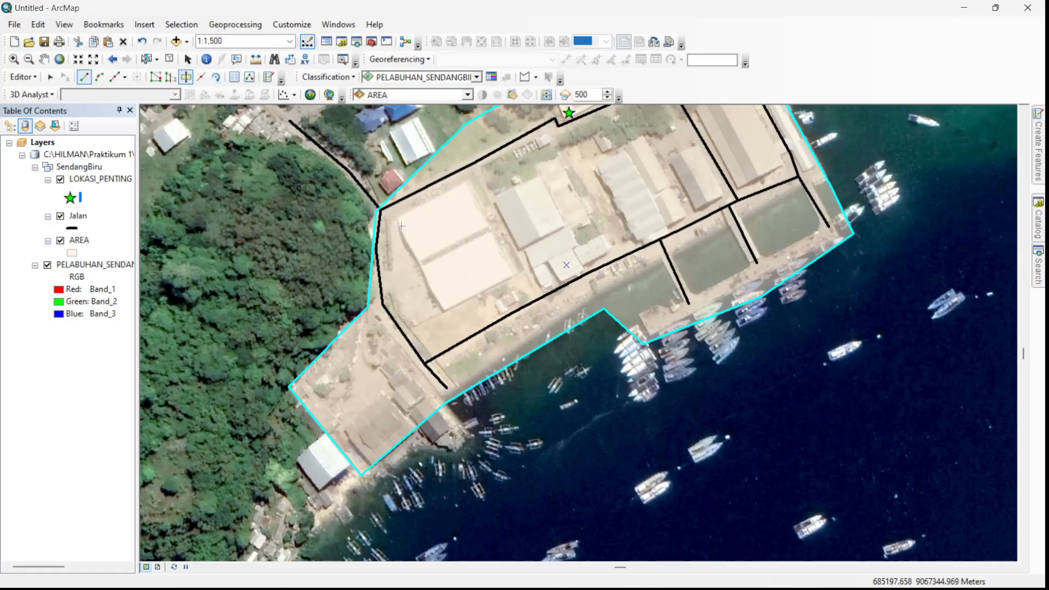
left_click_drag(433, 302, 472, 355)
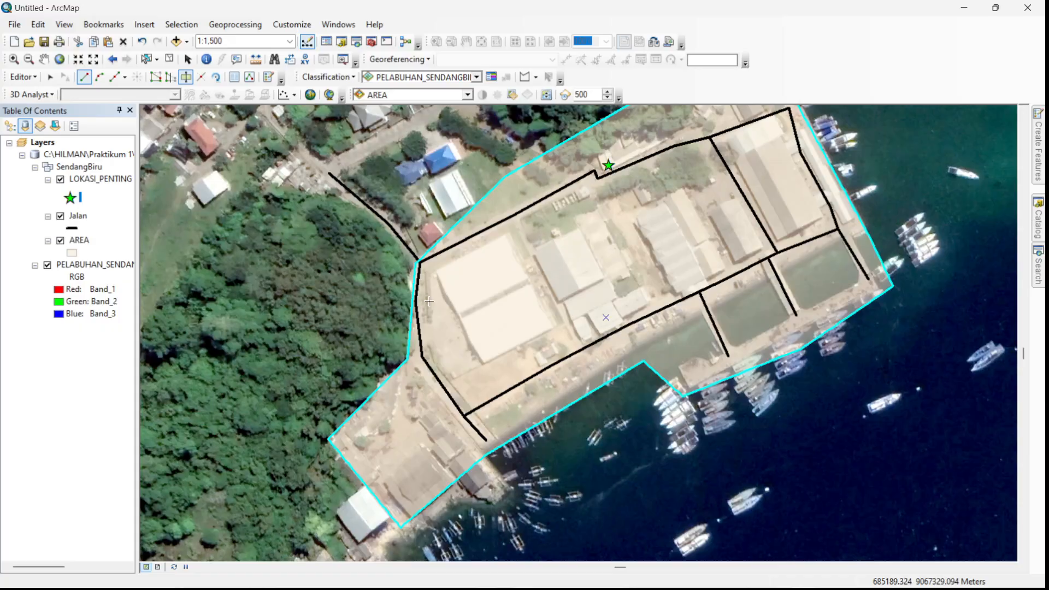
left_click(407, 361)
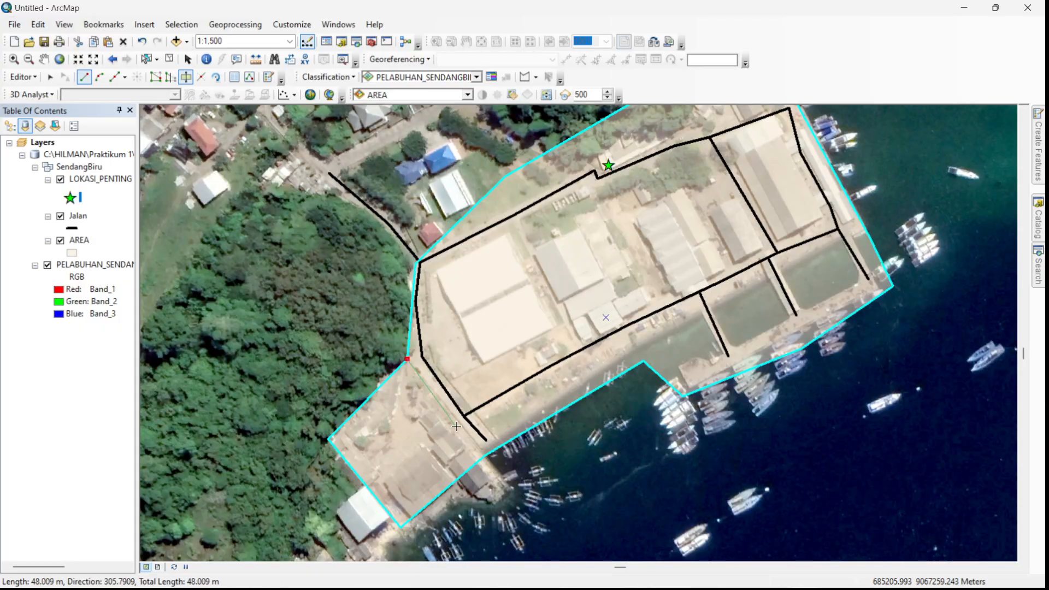
double_click(485, 456)
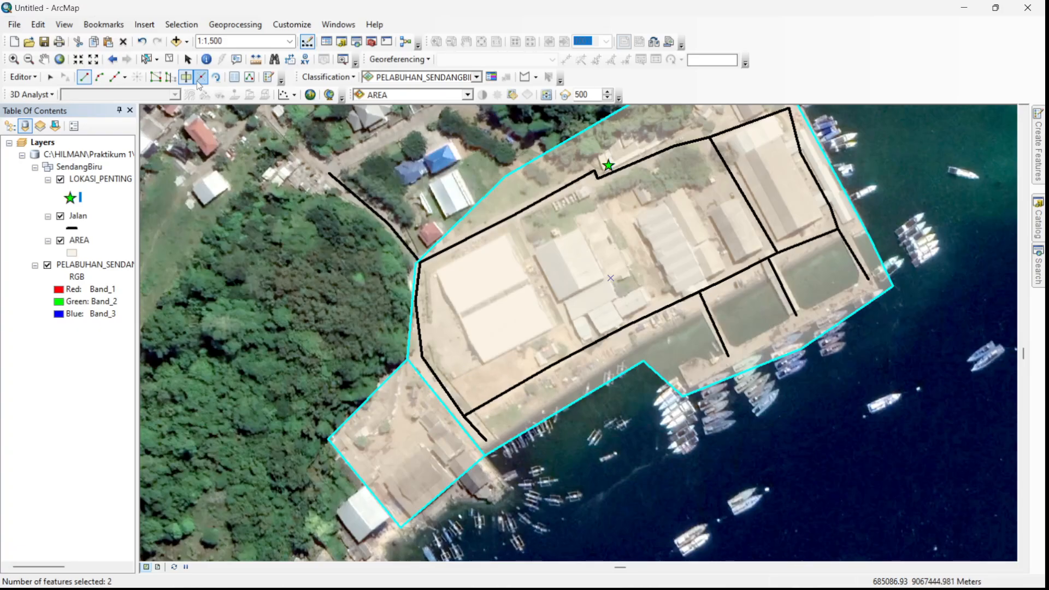
left_click_drag(498, 220, 460, 377)
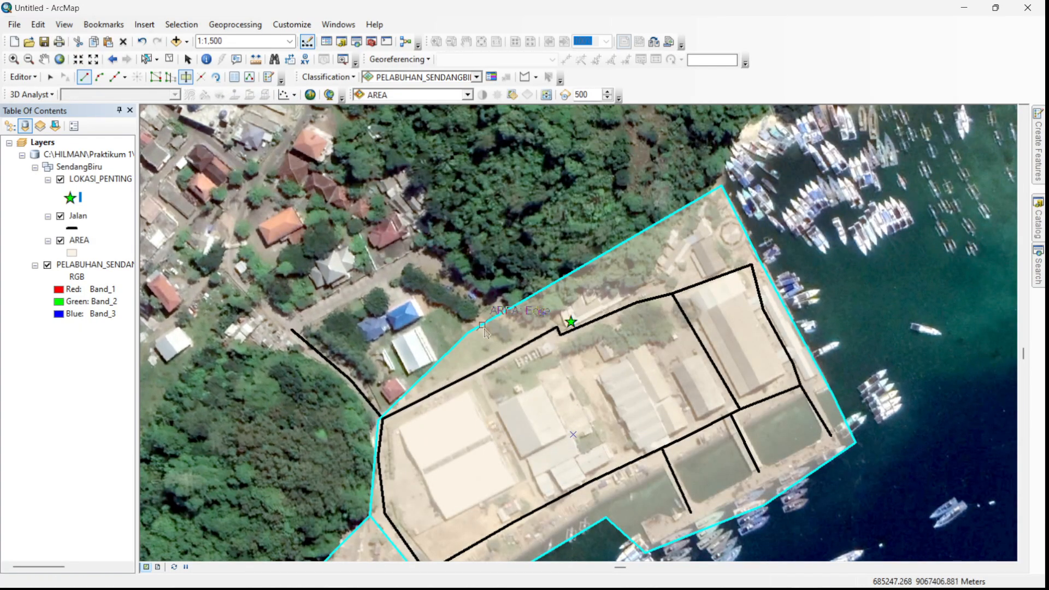
scroll(524, 374, "up", 2)
scroll(524, 375, "down", 2)
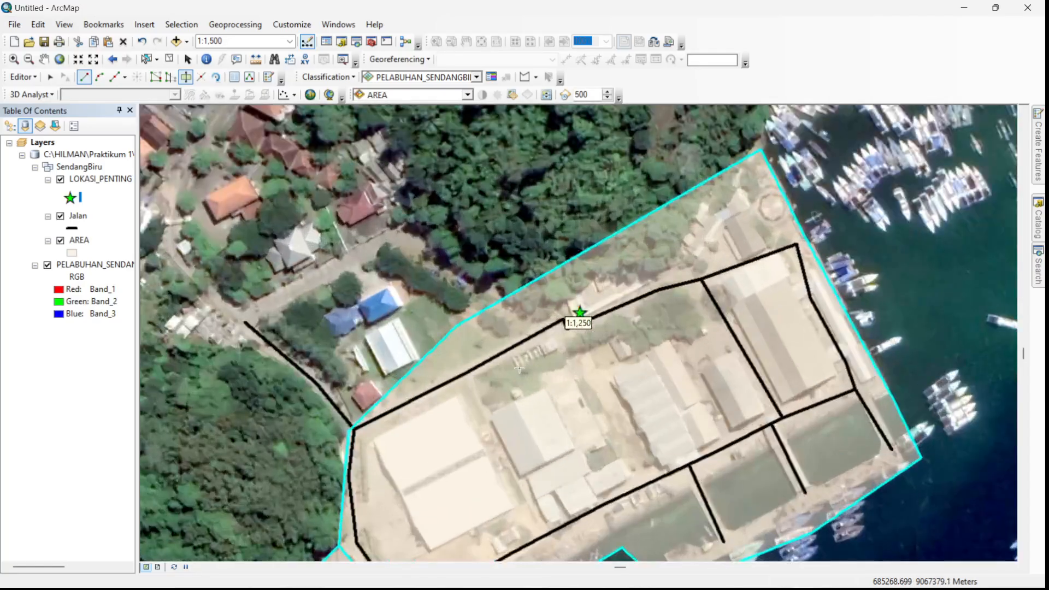
- Stop the edit session and save the edits made to the AREA polygons
mouse_move(452, 345)
left_mouse_down()
mouse_move(529, 255)
mouse_move(459, 326)
left_mouse_up()
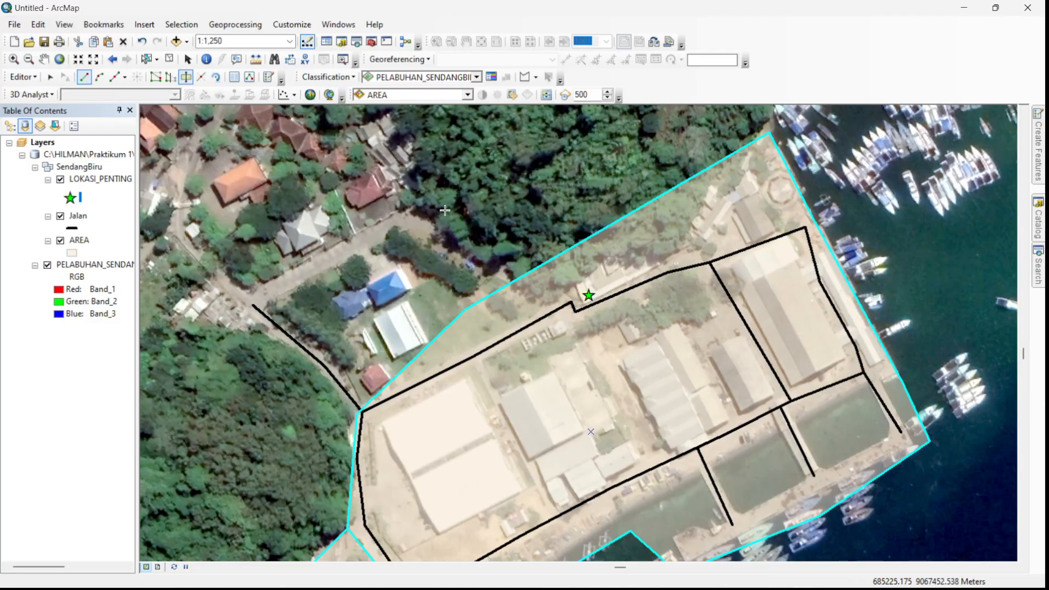
left_click_drag(451, 223, 544, 275)
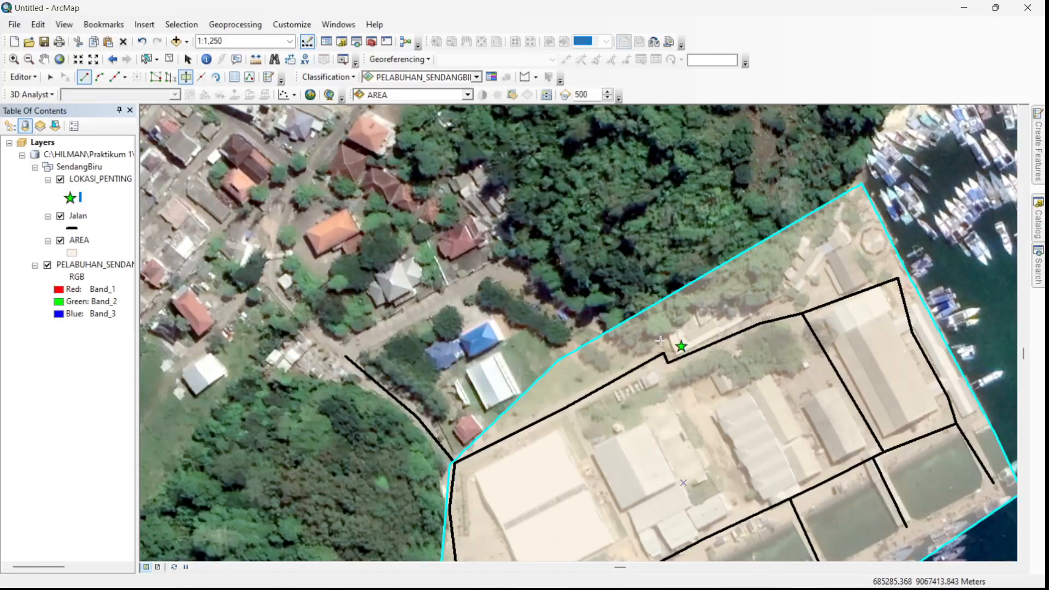
left_click_drag(660, 341, 518, 243)
scroll(519, 243, "down", 1)
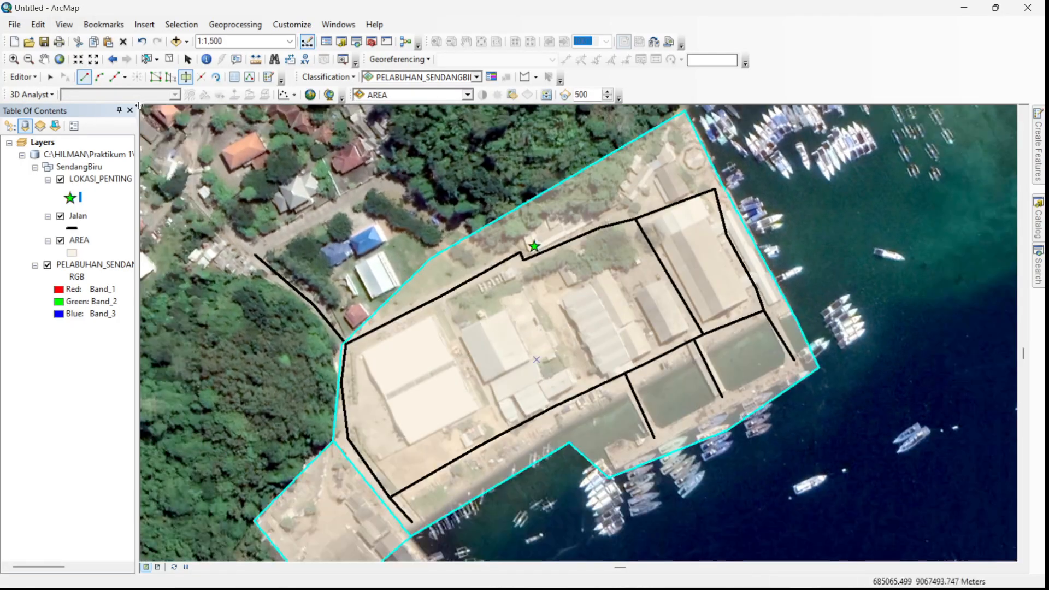
left_click(23, 76)
left_click(49, 106)
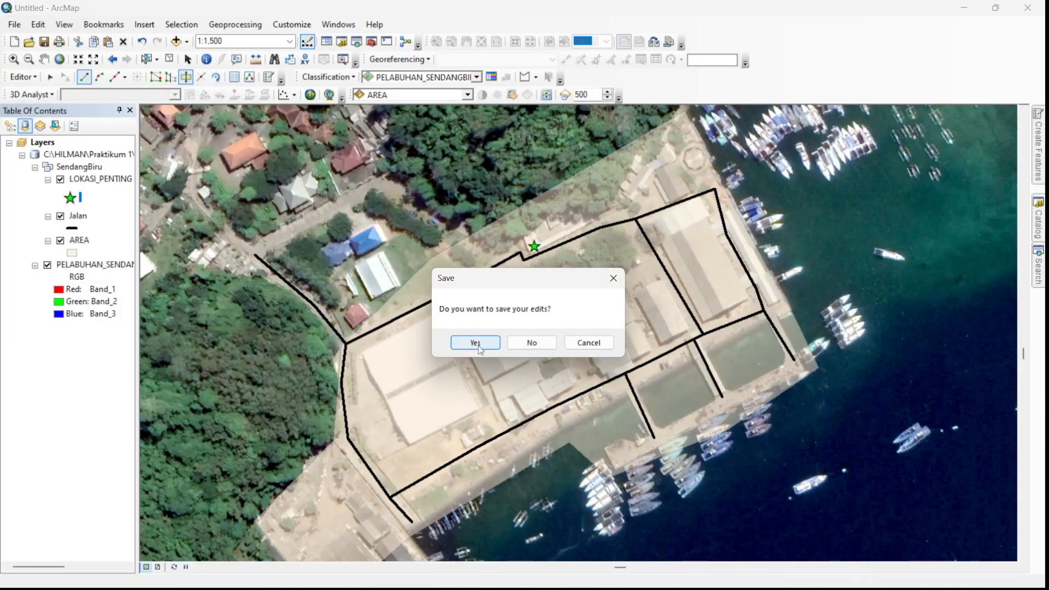
left_click(476, 344)
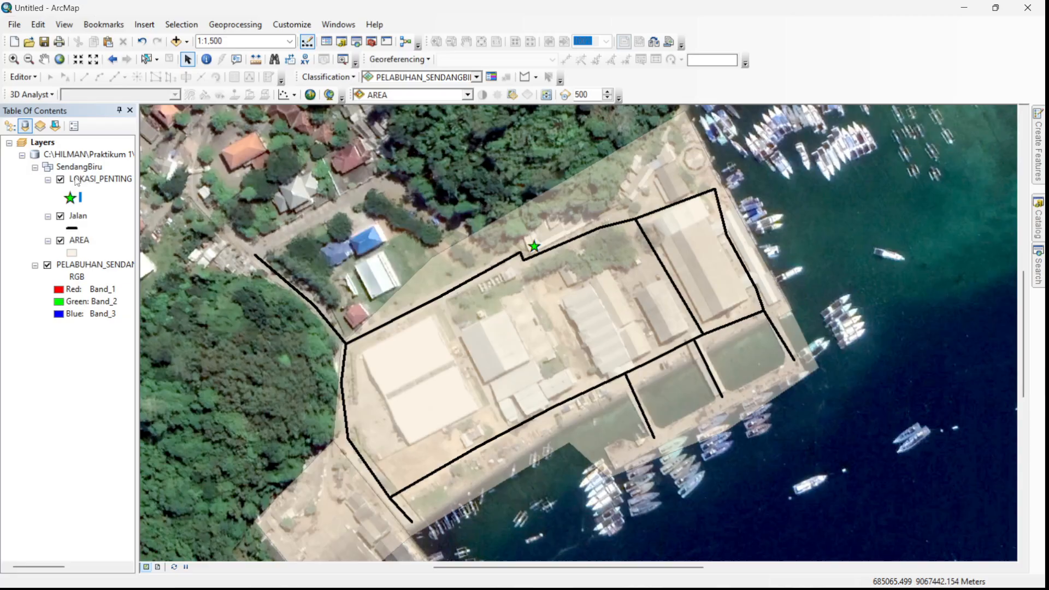
- Open the AREA layer's attribute table and move it over the middle of the map
right_click(81, 241)
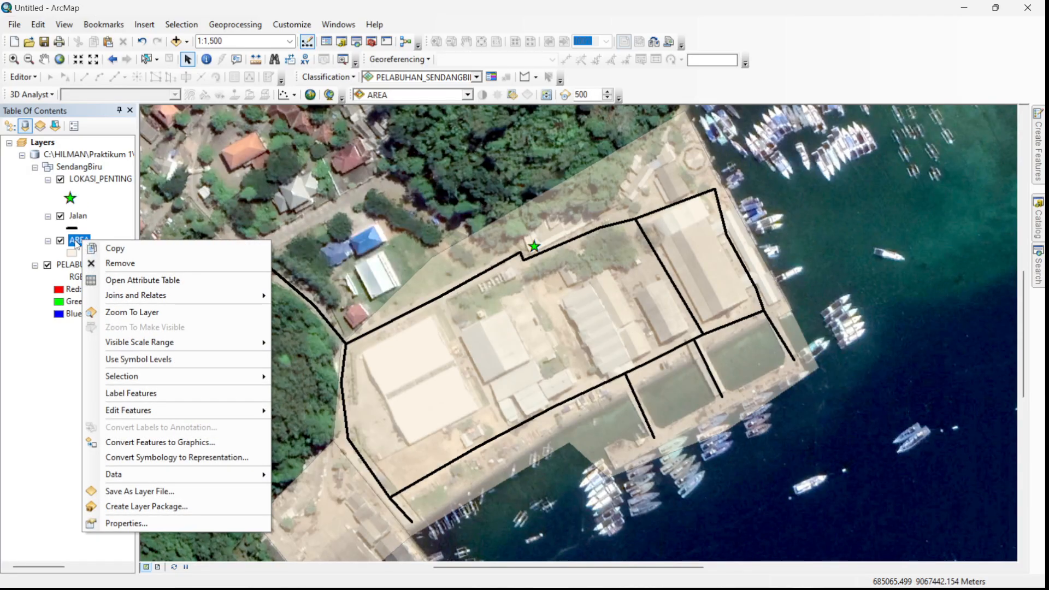
left_click(147, 280)
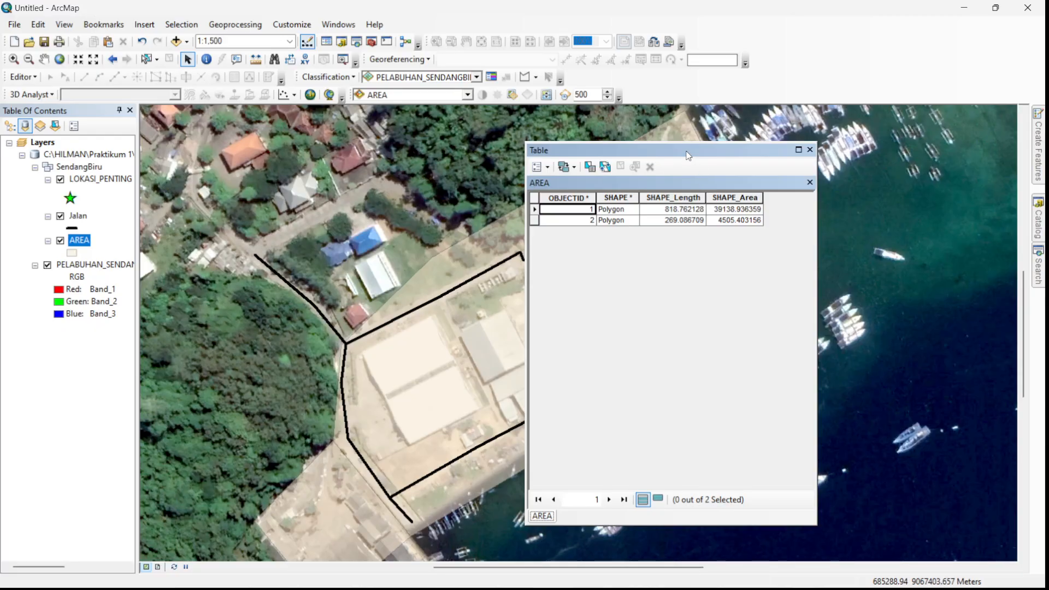
left_click_drag(687, 154, 846, 138)
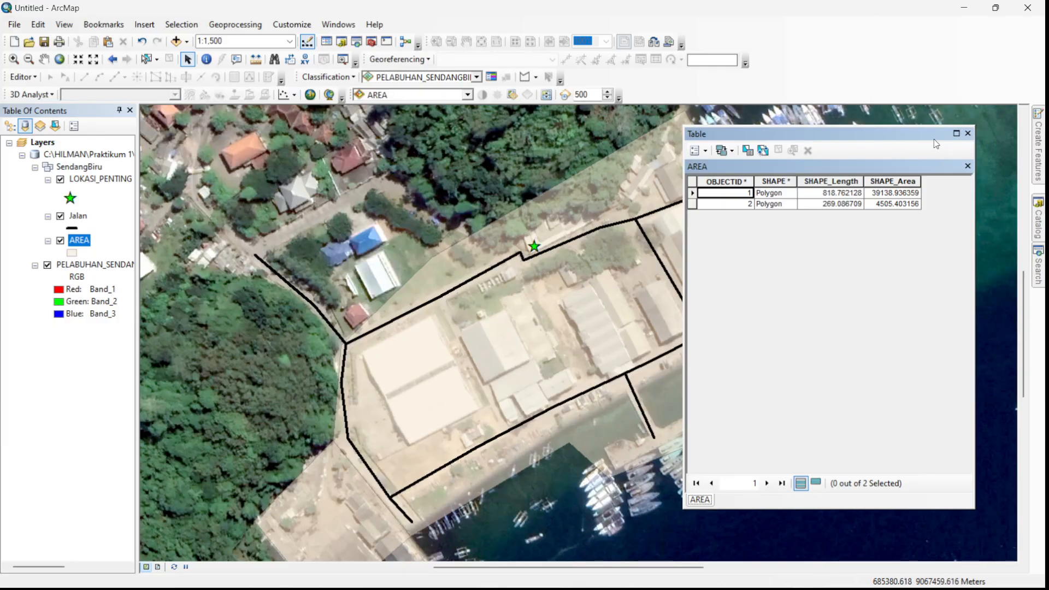
left_click_drag(893, 131, 670, 132)
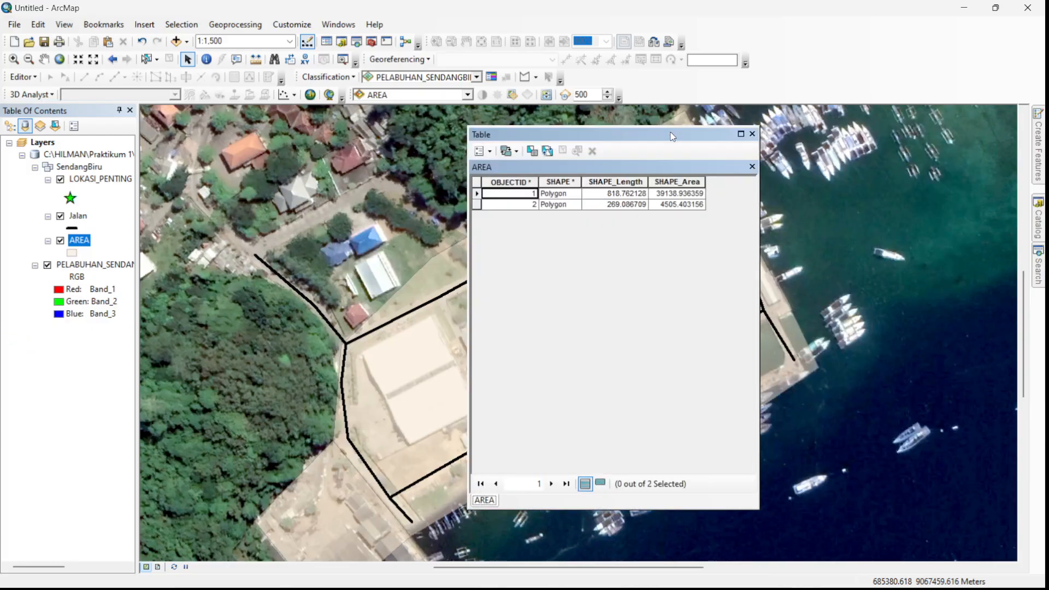
- Add a field named LUAS of type Double to the AREA attribute table
left_click(489, 151)
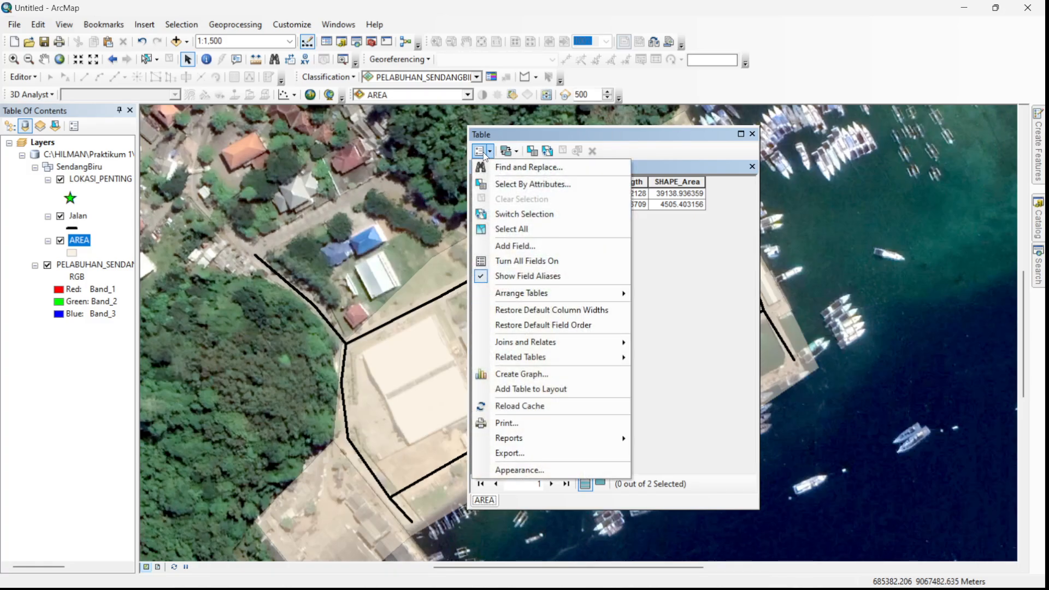
left_click(523, 246)
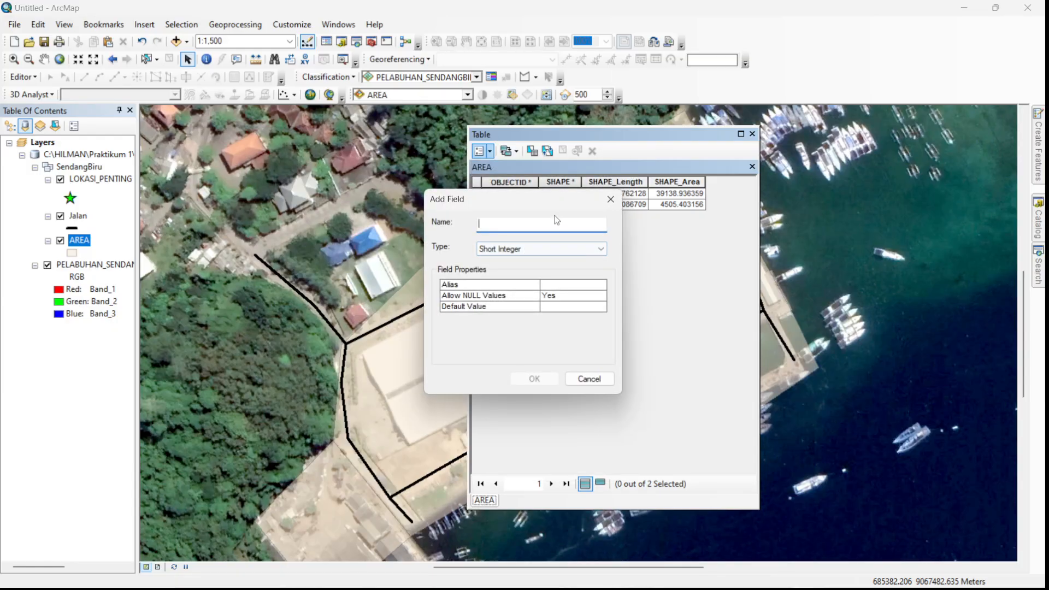
type("ll")
key("BackSpace")
type("LUAS")
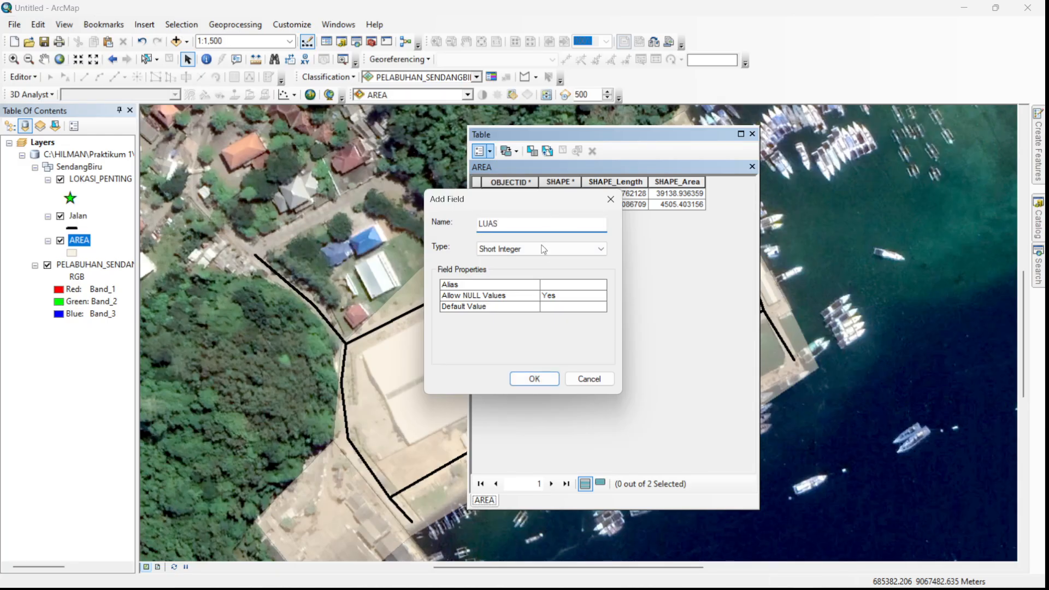
left_click(544, 249)
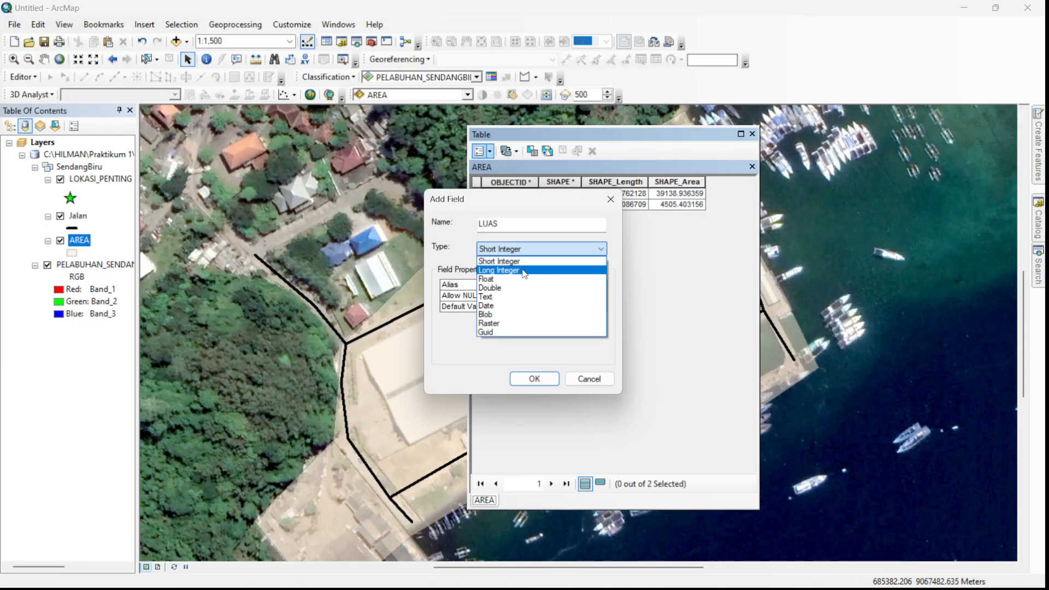
left_click(501, 288)
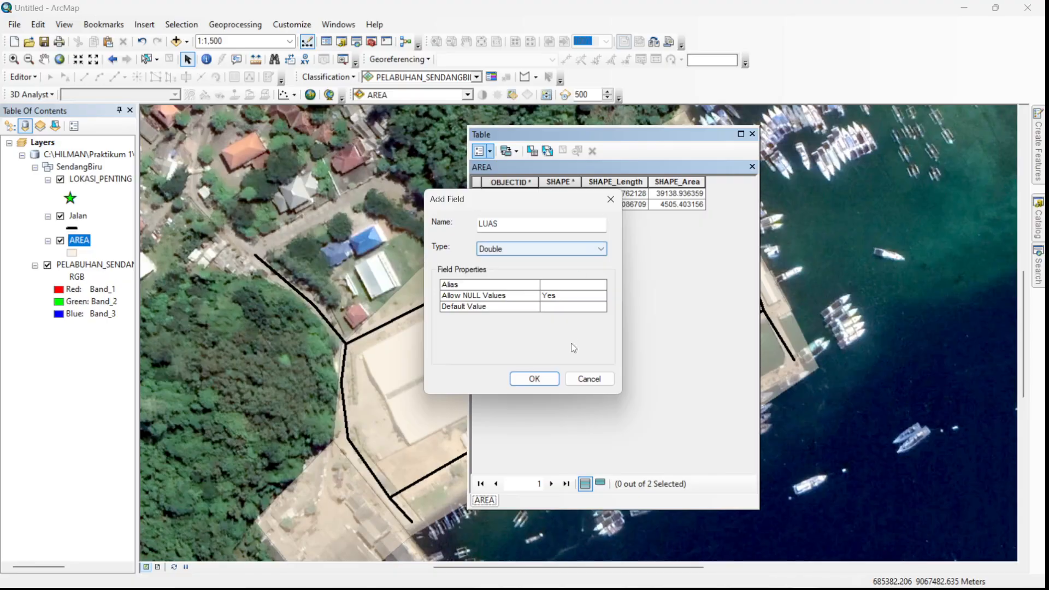
left_click(537, 382)
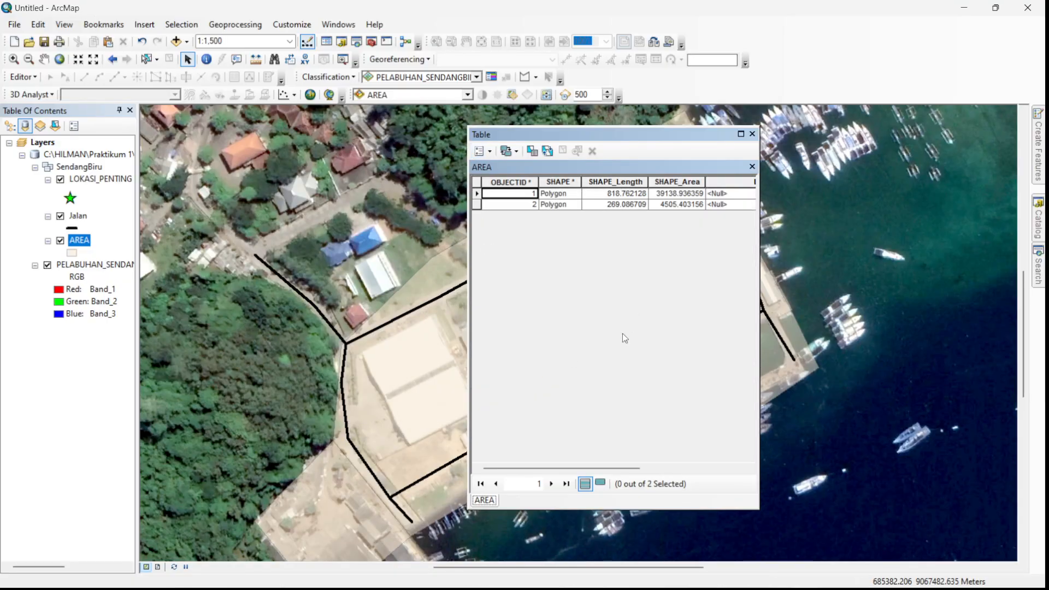
- Calculate the LUAS field's geometry as Area in Hectares [ha], using the data frame's coordinate system
left_click_drag(595, 468, 698, 476)
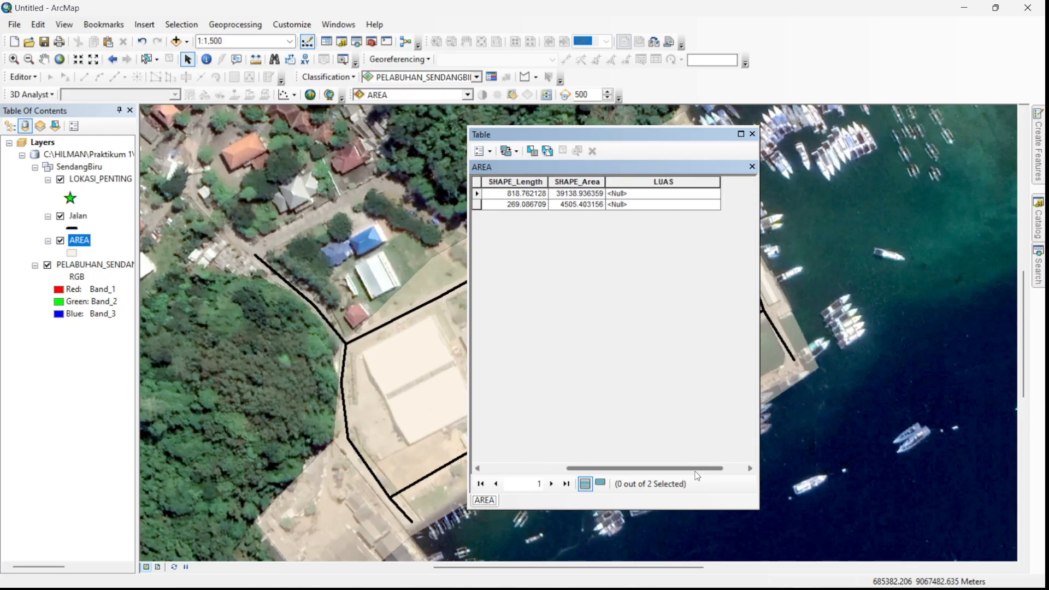
right_click(671, 182)
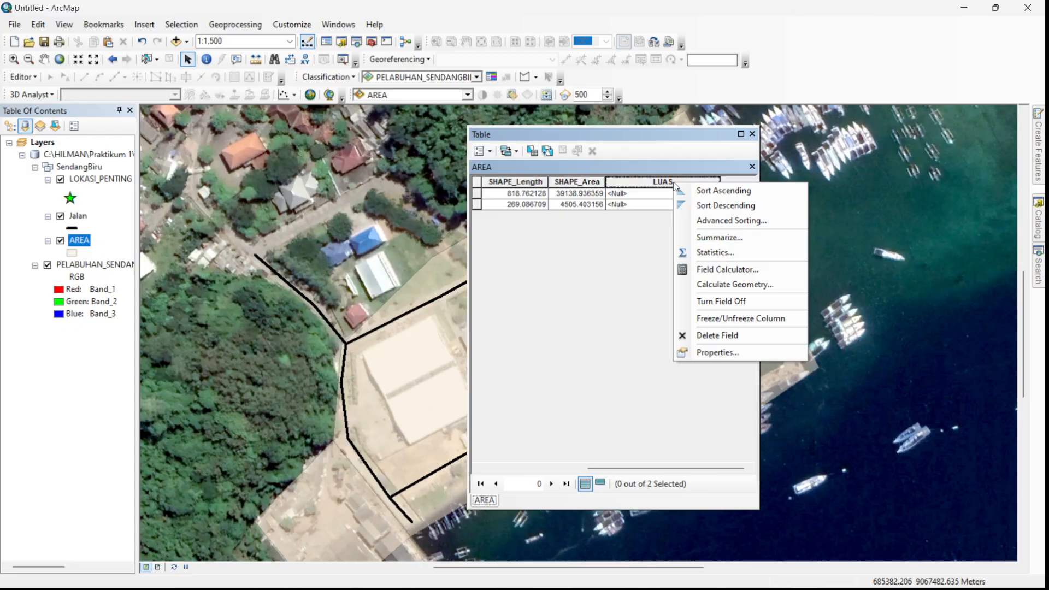
left_click(737, 284)
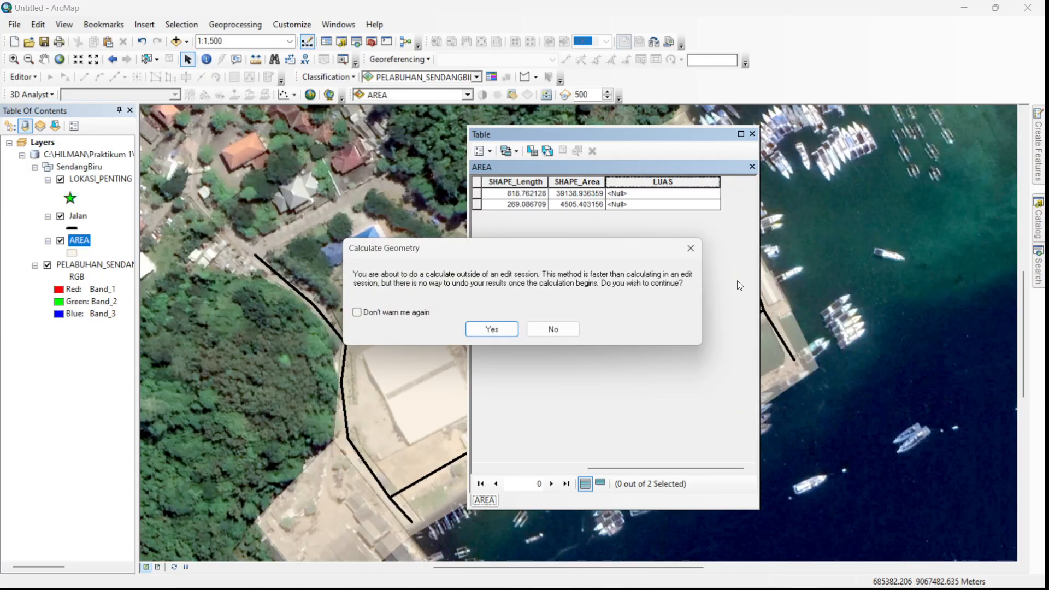
left_click(503, 330)
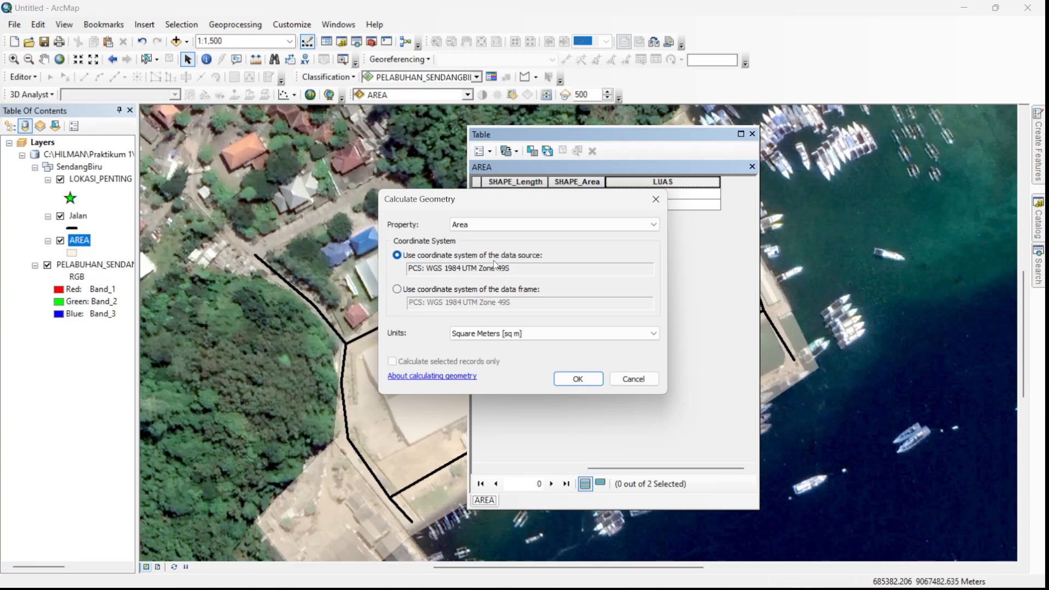
left_click(397, 290)
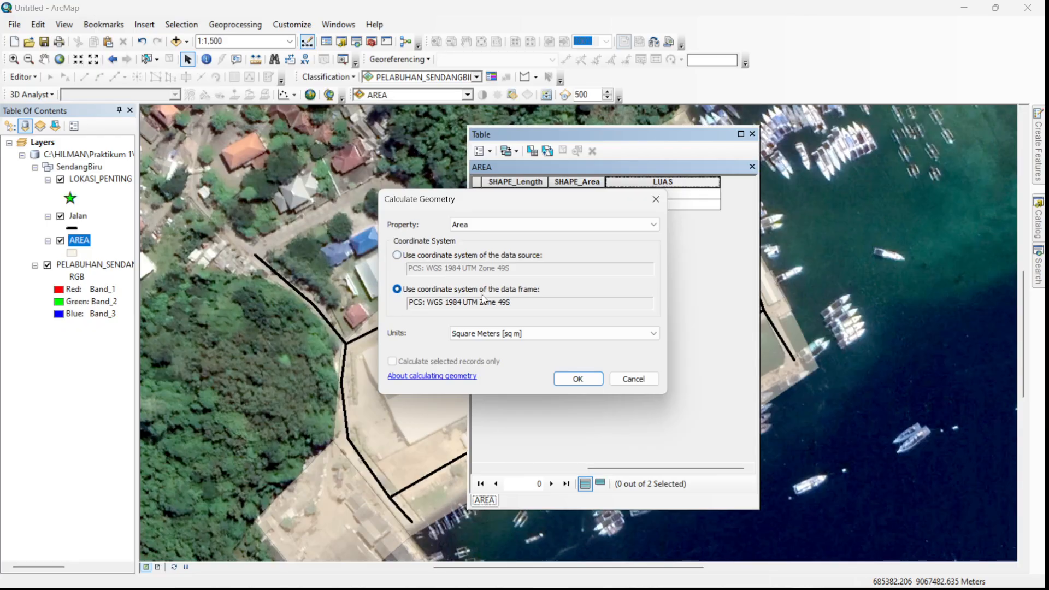
left_click(652, 337)
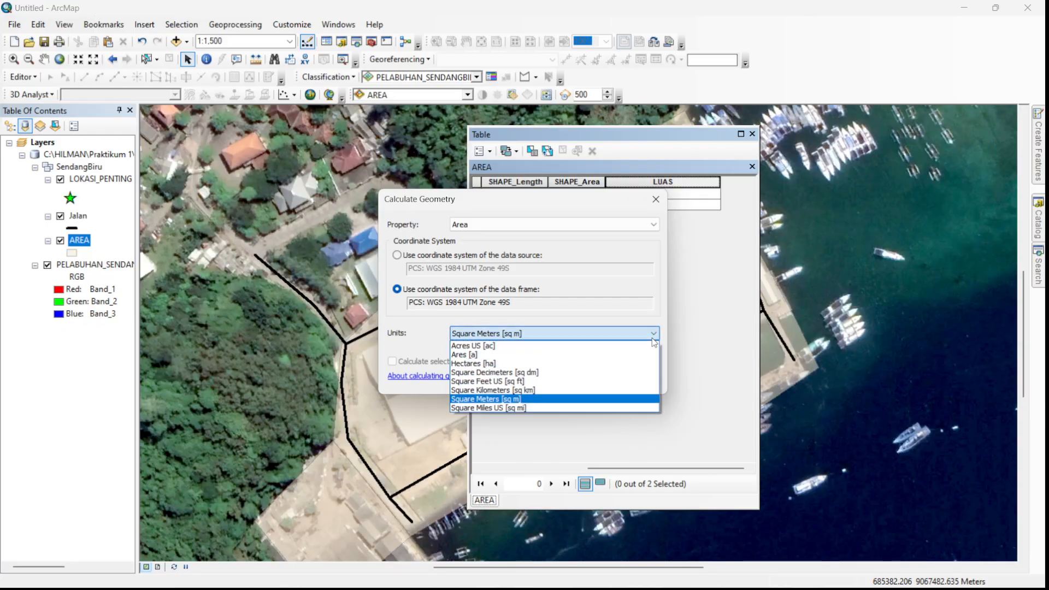
left_click(489, 363)
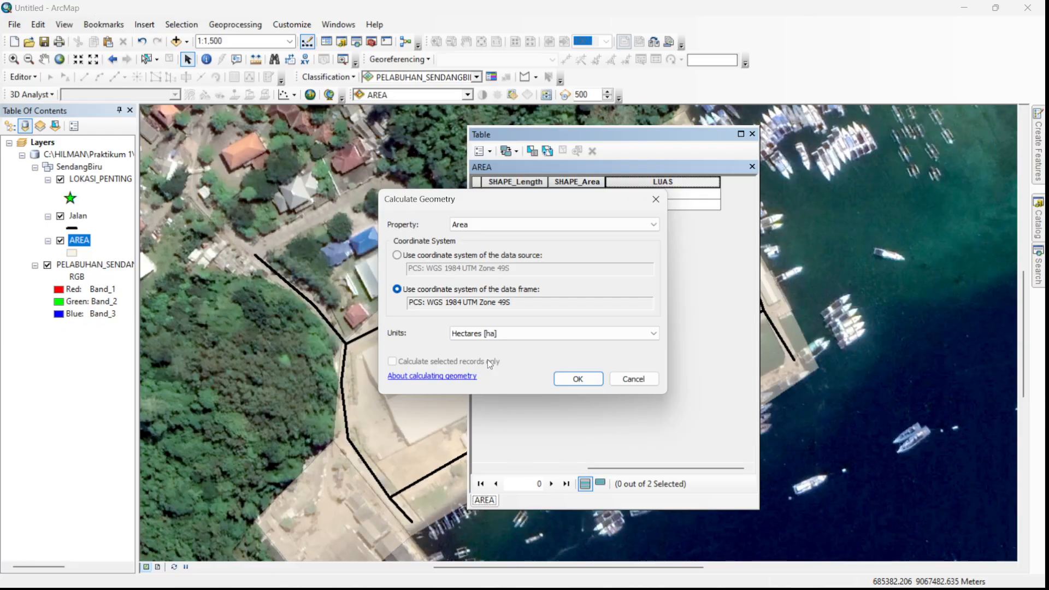
left_click(591, 380)
left_click(504, 334)
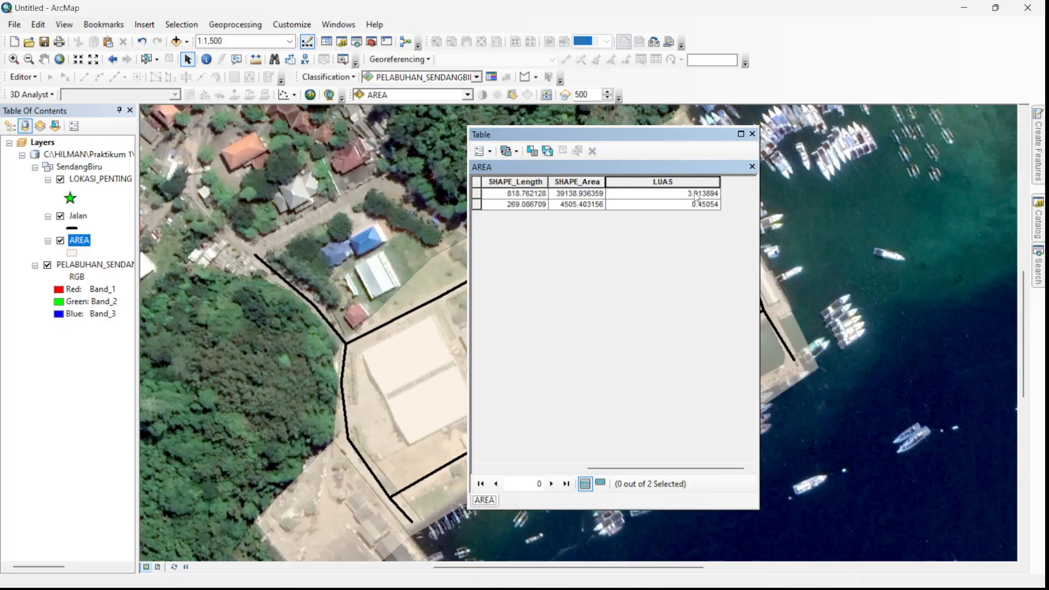
- Search Windows for Notepad and open a blank note
left_click(358, 571)
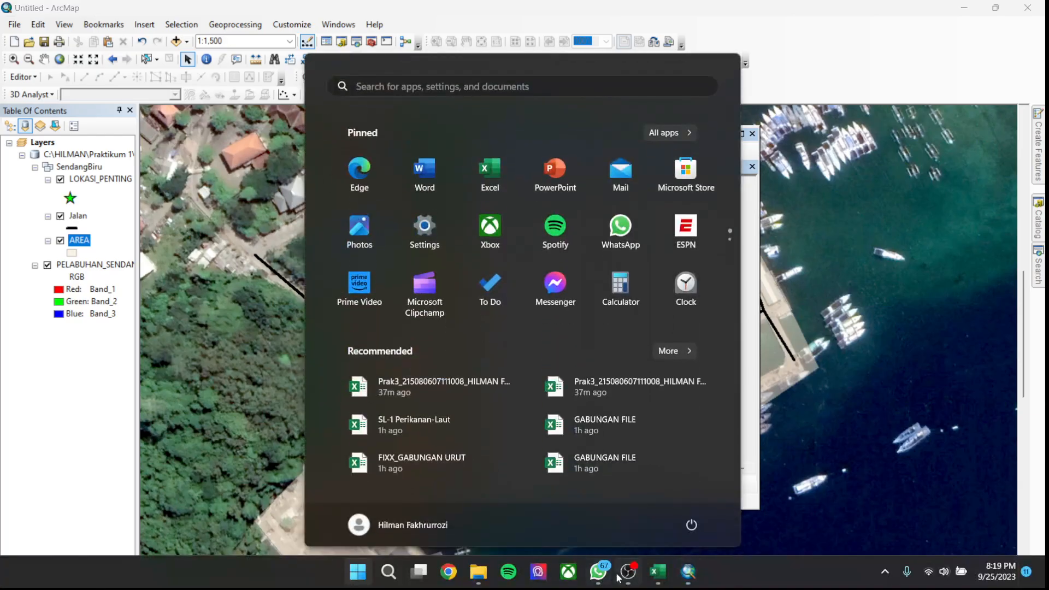
left_click(390, 579)
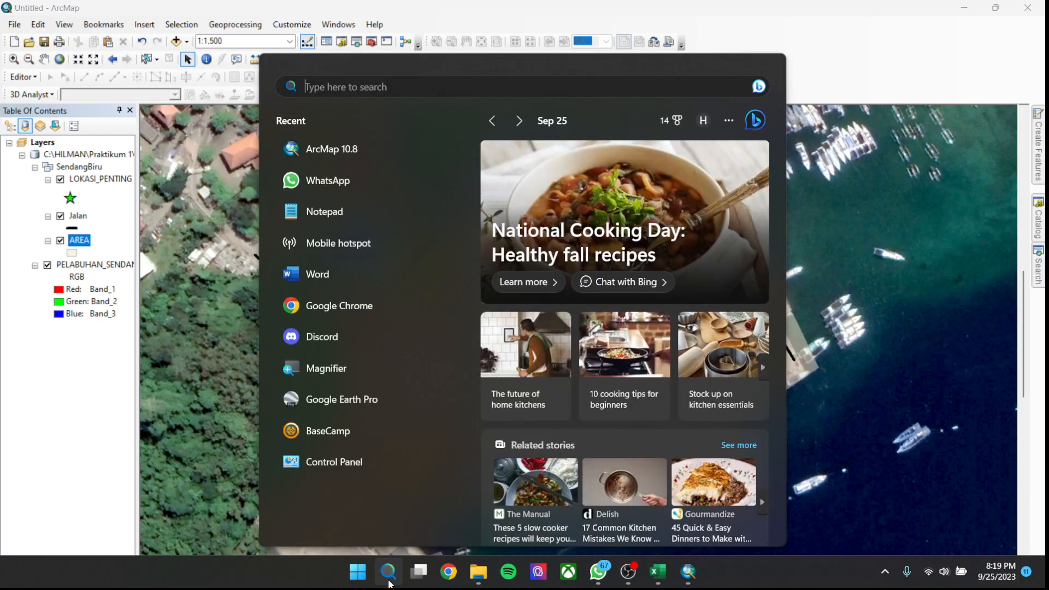
type("NOTE")
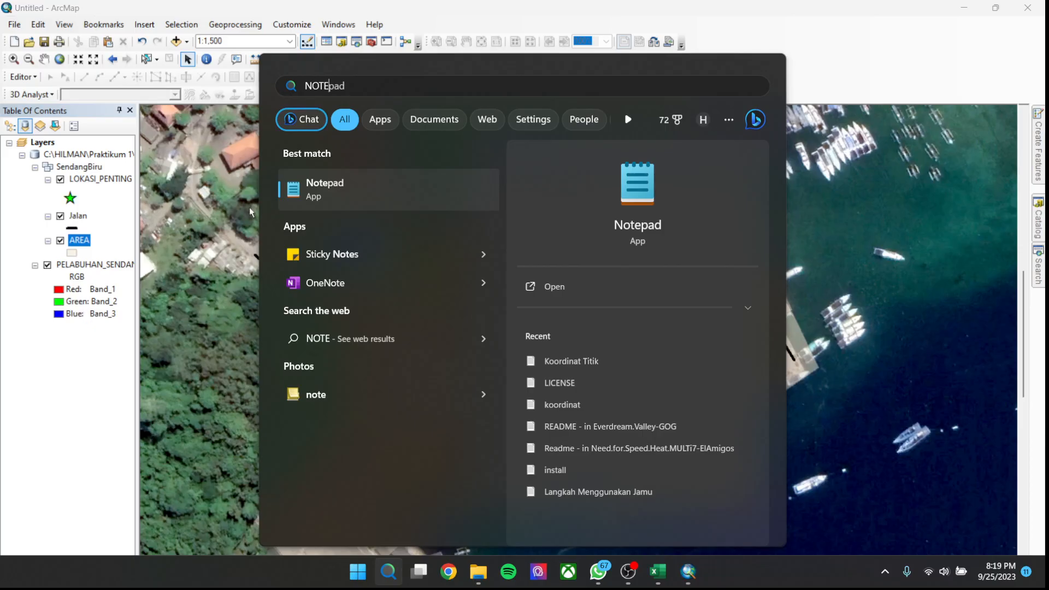
left_click(302, 198)
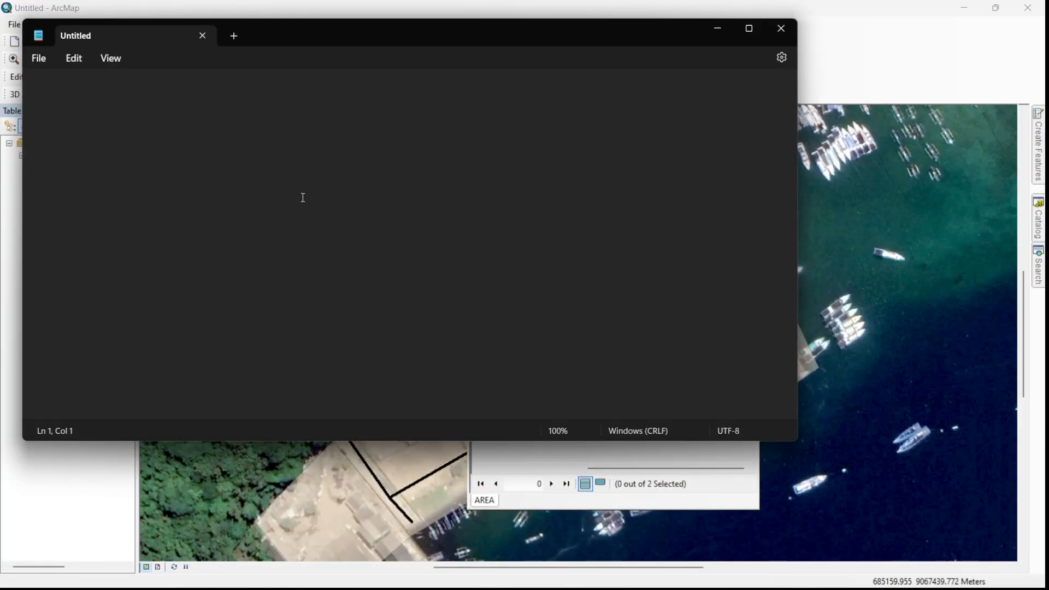
- Write "lUAS SENDANG BIRU :" in the Notepad note, then minimize it to return to ArcMap
type("lUAS sEND")
key("BackSpace")
key("BackSpace")
key("BackSpace")
type("E")
key("BackSpace")
key("BackSpace")
type("SENDANG ")
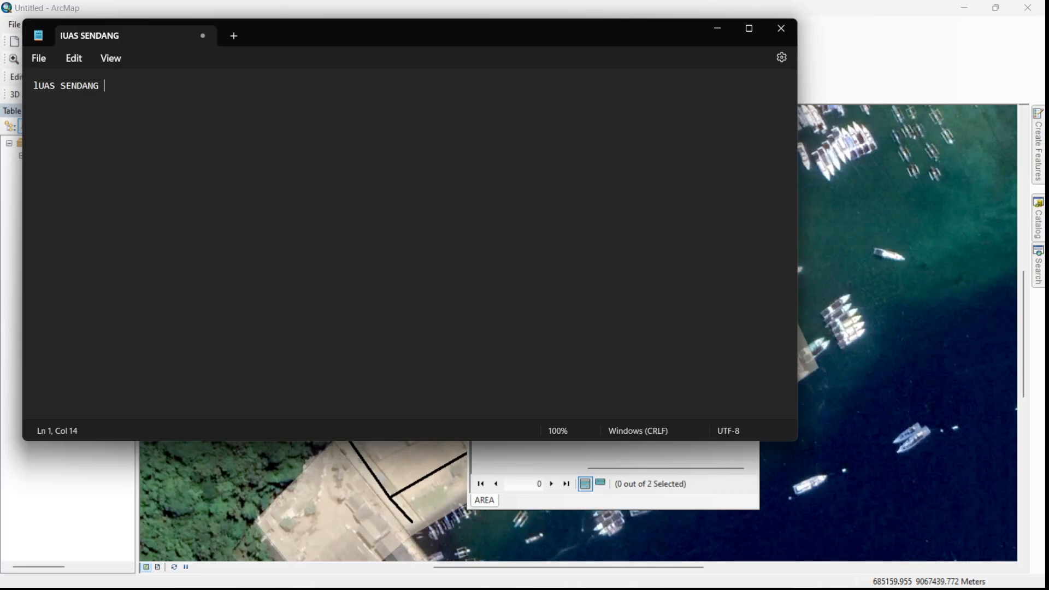
type("BIRU :")
left_click(717, 28)
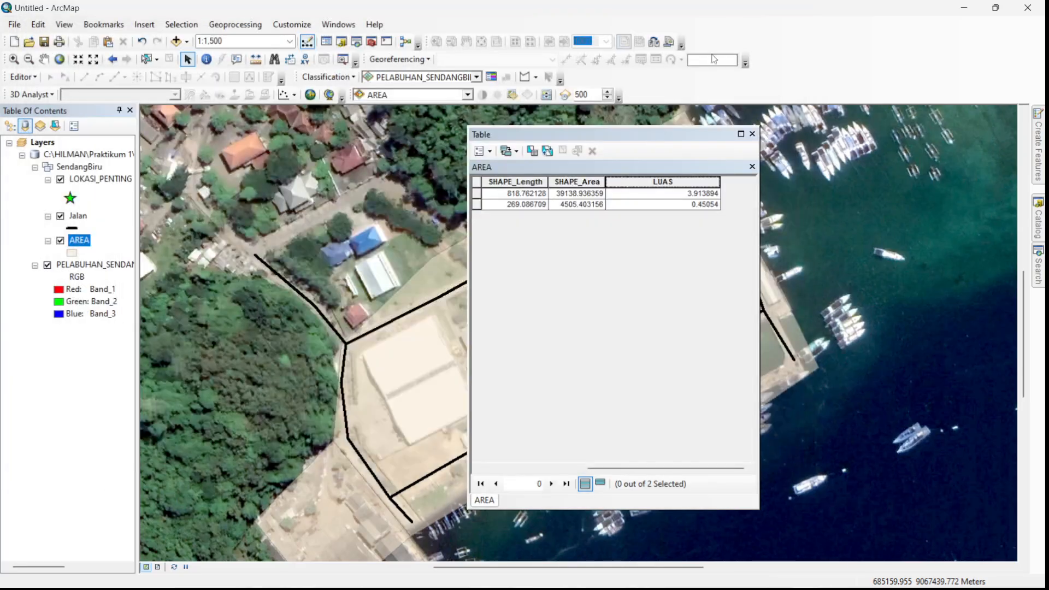
- Select both records of the AREA attribute table
left_click(697, 195)
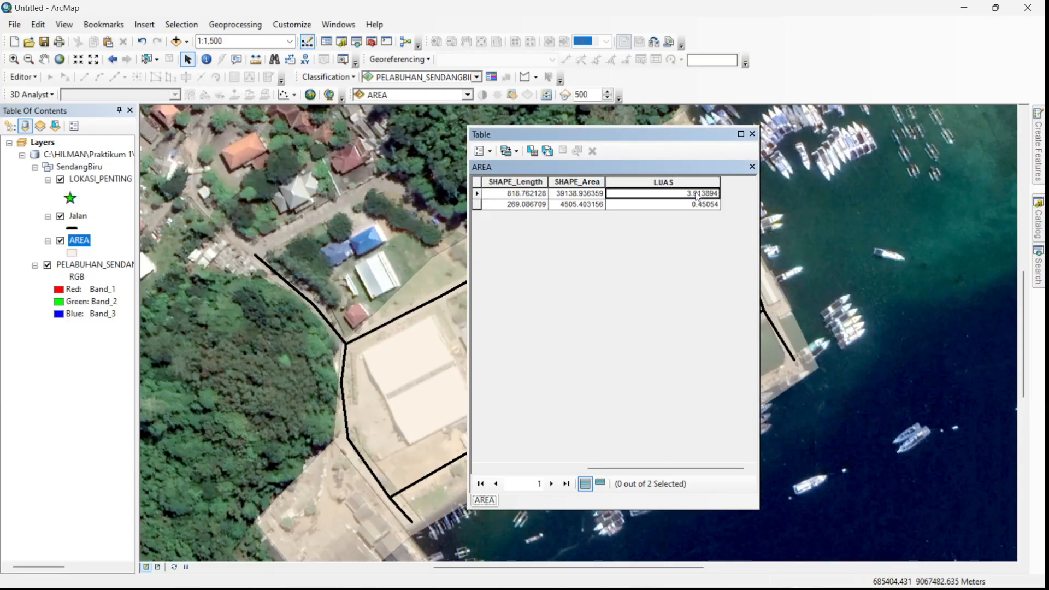
key("Down")
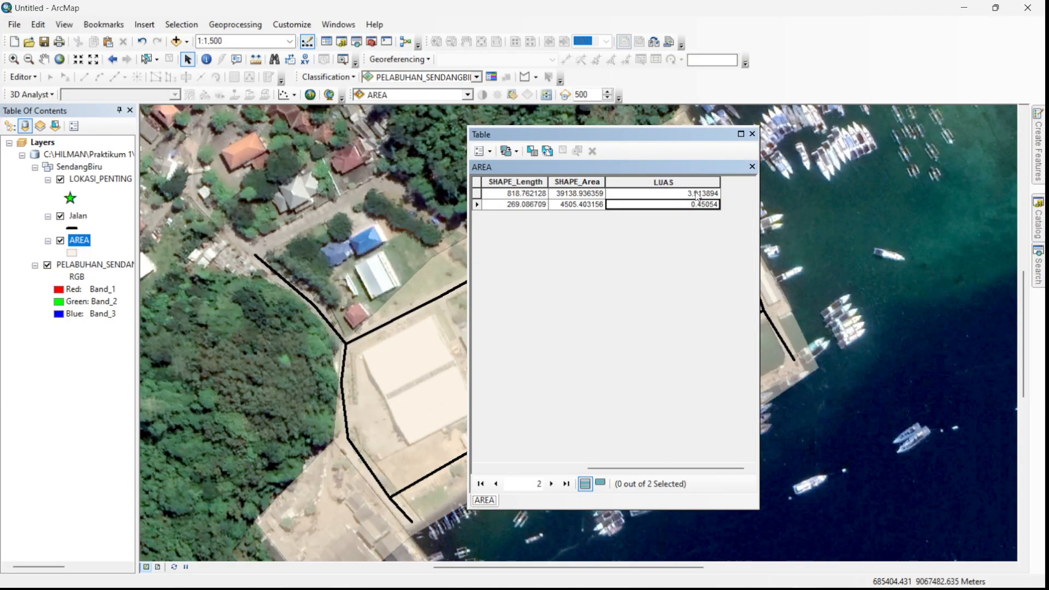
key("Up")
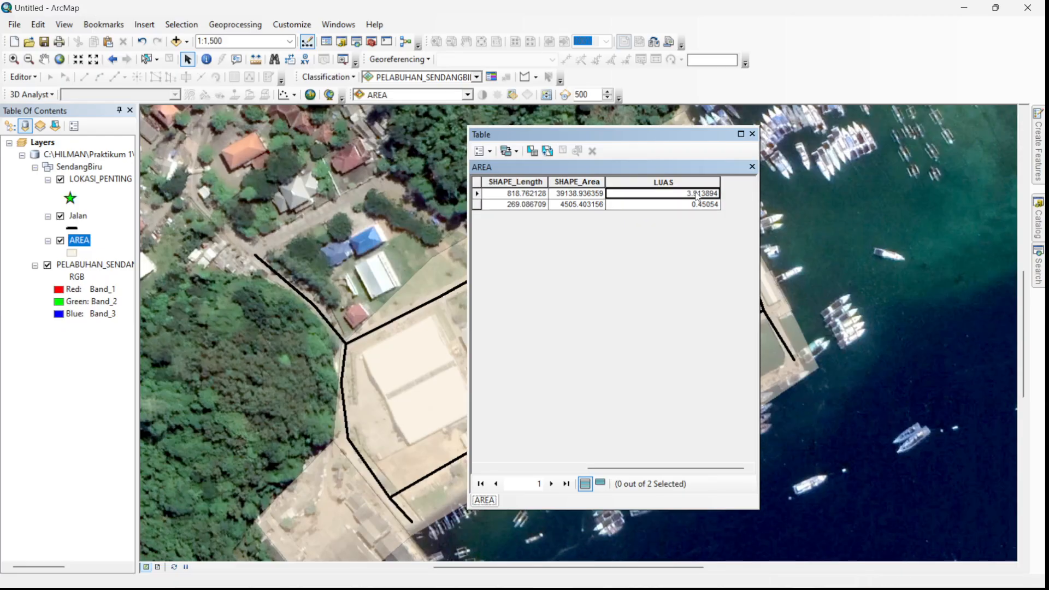
key("ctrl+a")
right_click(697, 194)
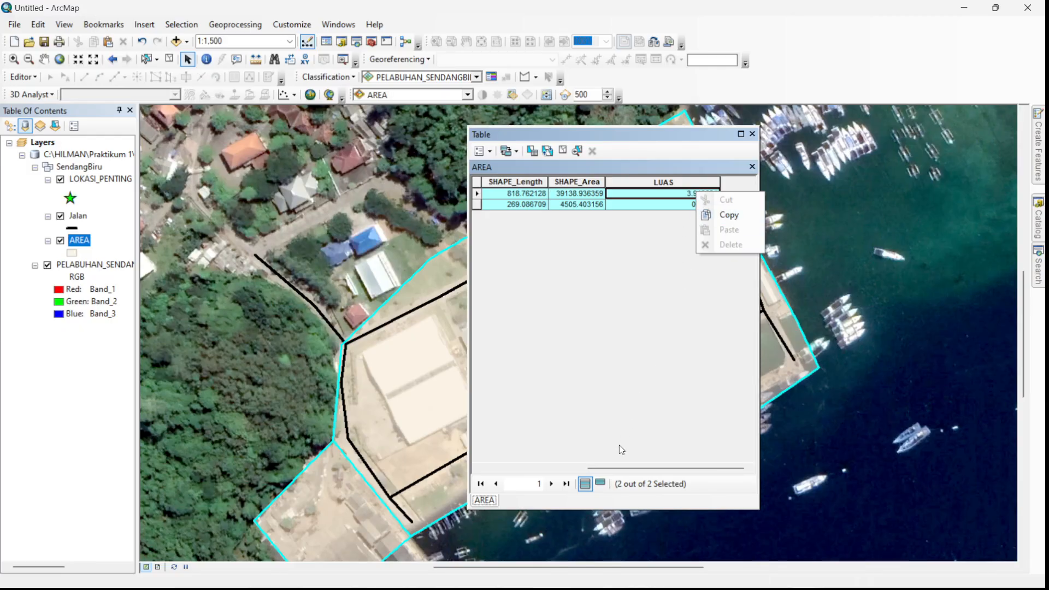
left_click_drag(621, 468, 516, 477)
left_click(514, 196)
left_click(566, 196)
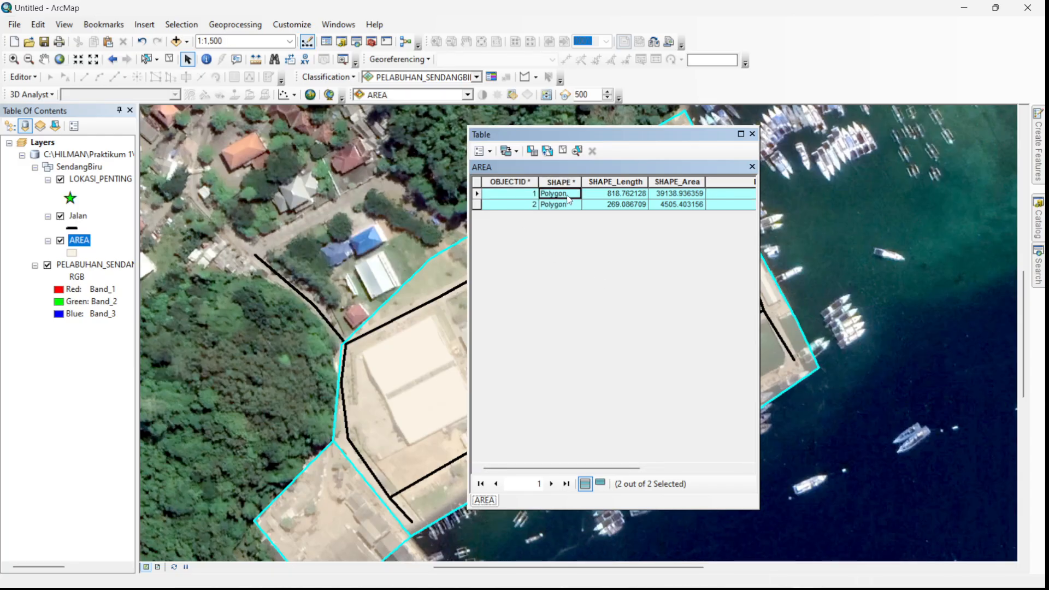
left_click_drag(636, 468, 689, 468)
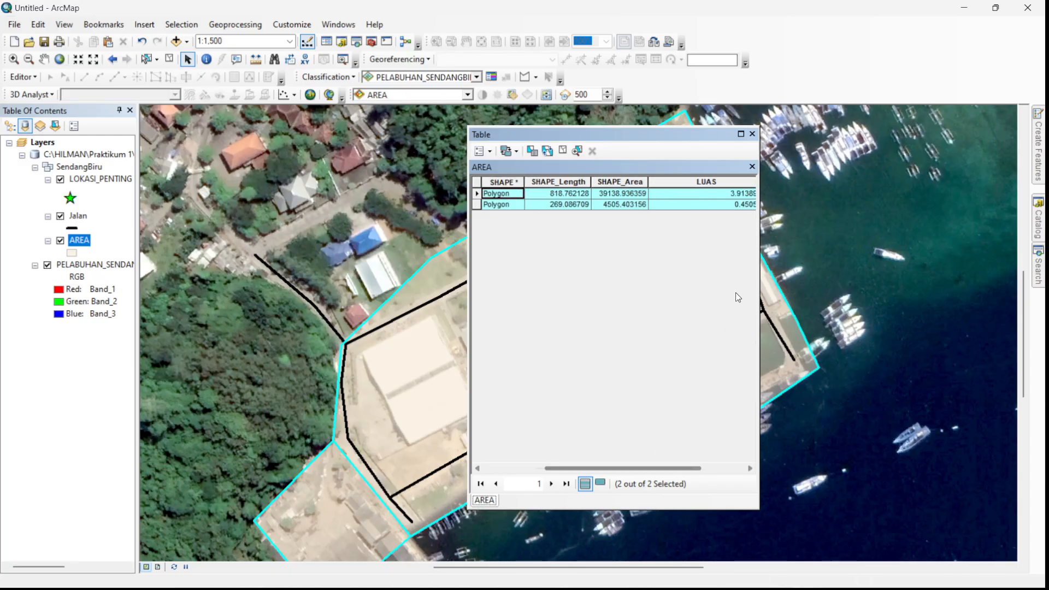
- Copy the first record's LUAS value, 3.913894, and paste it after "lUAS SENDANG BIRU :" in the Notepad note, then return to ArcMap
left_click(716, 198)
right_click(713, 194)
left_click(728, 217)
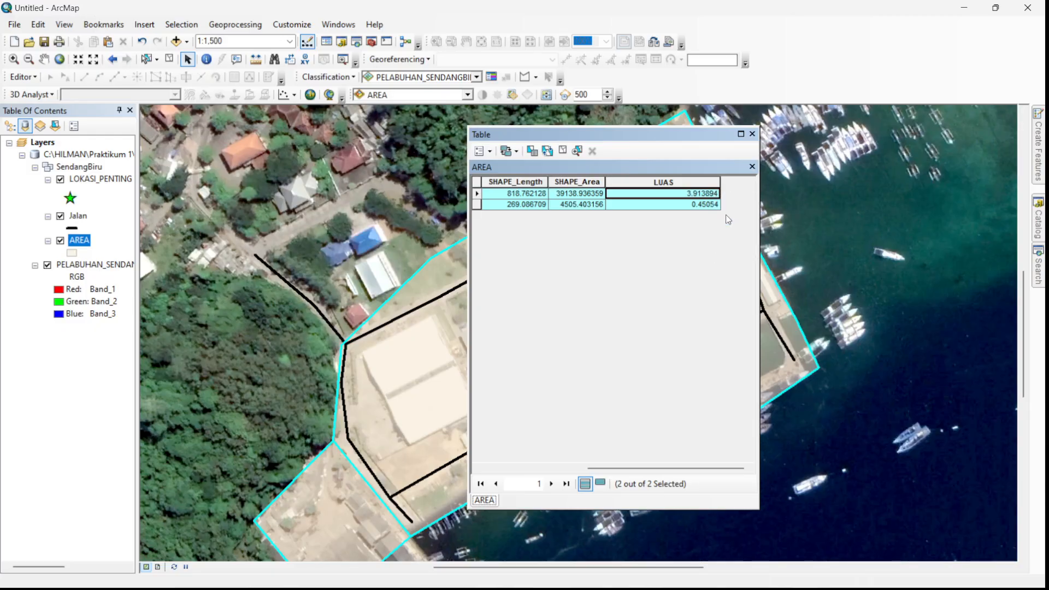
key("super")
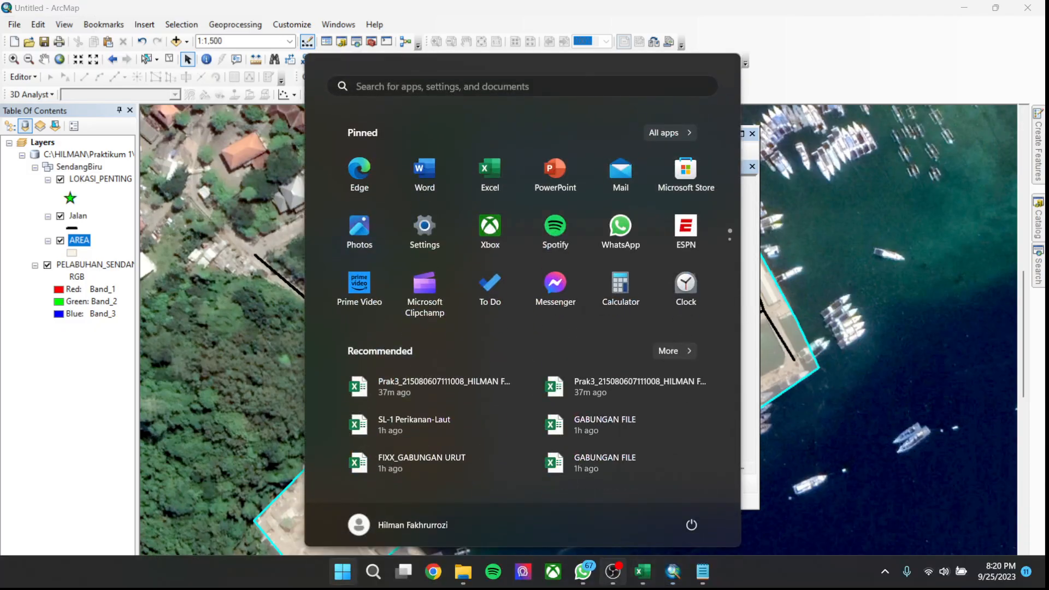
left_click(696, 580)
key("ctrl+v")
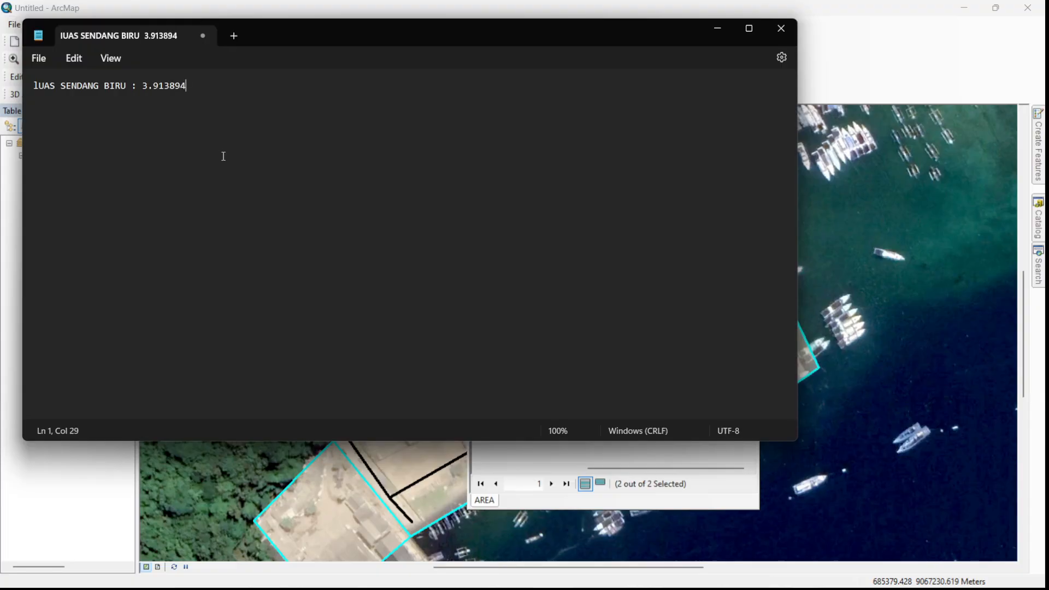
left_click(717, 28)
- Copy the second record's LUAS value, 0.45054, and paste it after ":" on a new line of the Notepad note, then return to ArcMap
left_click(702, 204)
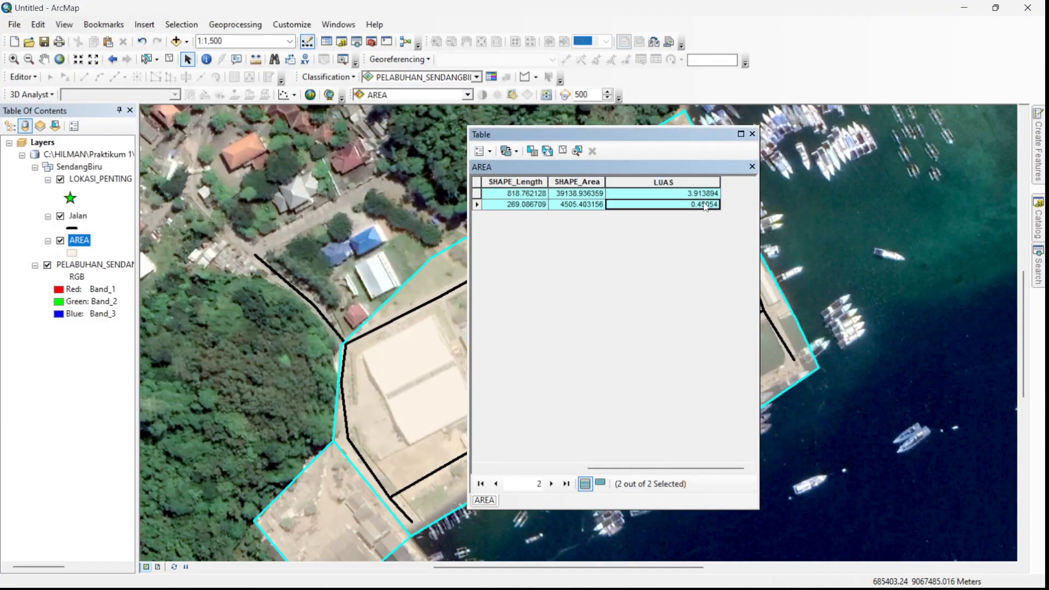
right_click(704, 203)
left_click(714, 216)
key("super")
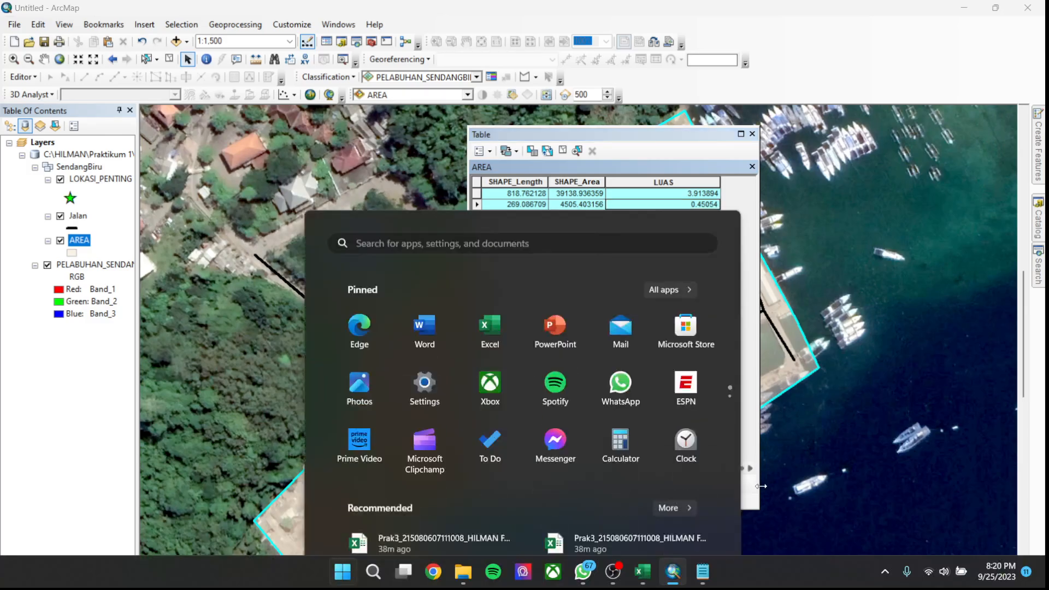
left_click(710, 580)
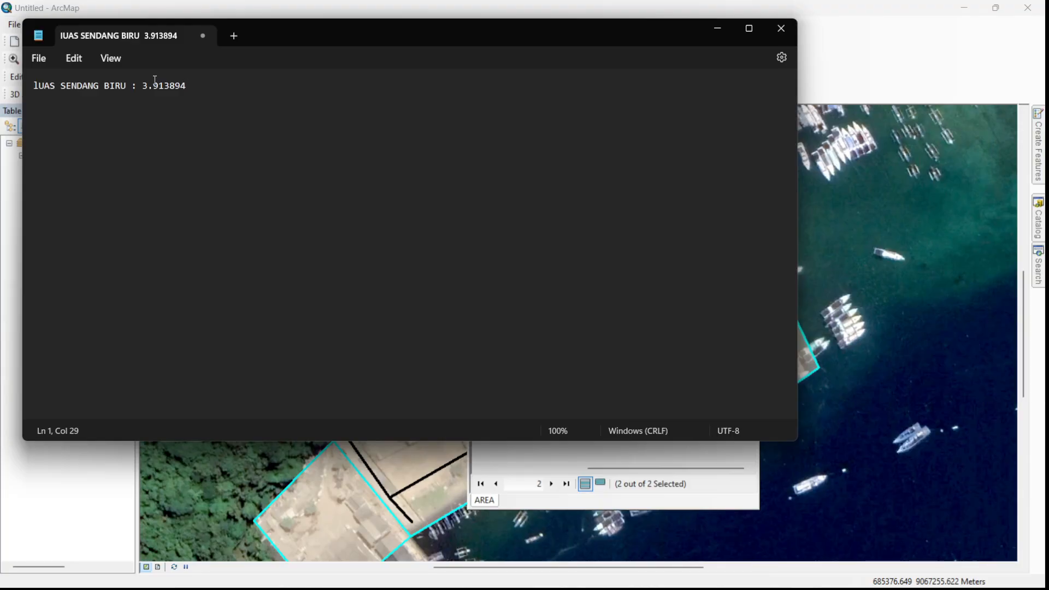
key("Return")
type(":")
key("ctrl+v")
left_click(712, 32)
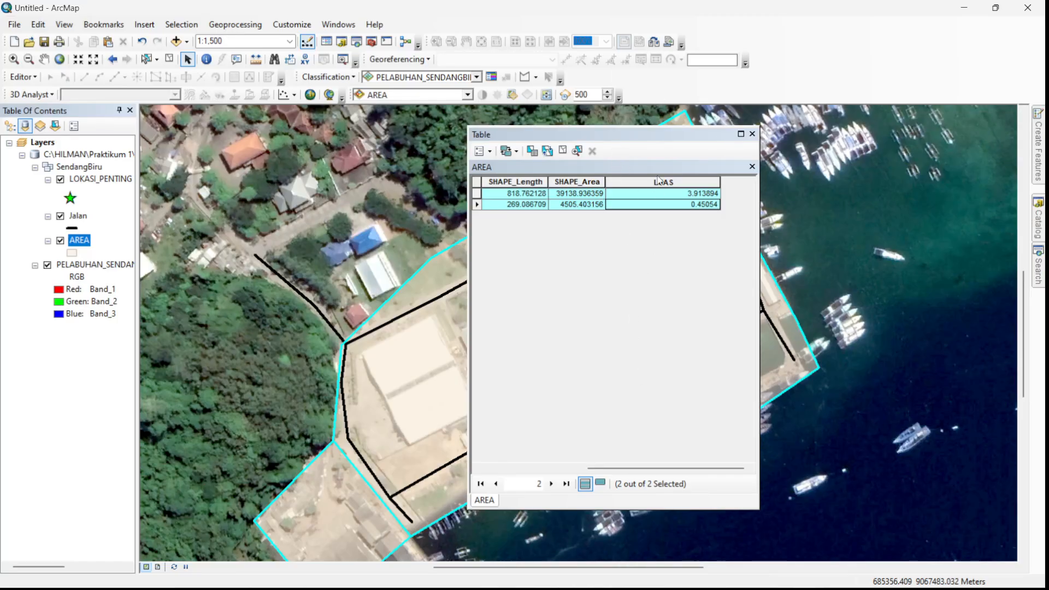
- Close the AREA attribute table and open the attribute table of the Jalan layer
left_click(752, 135)
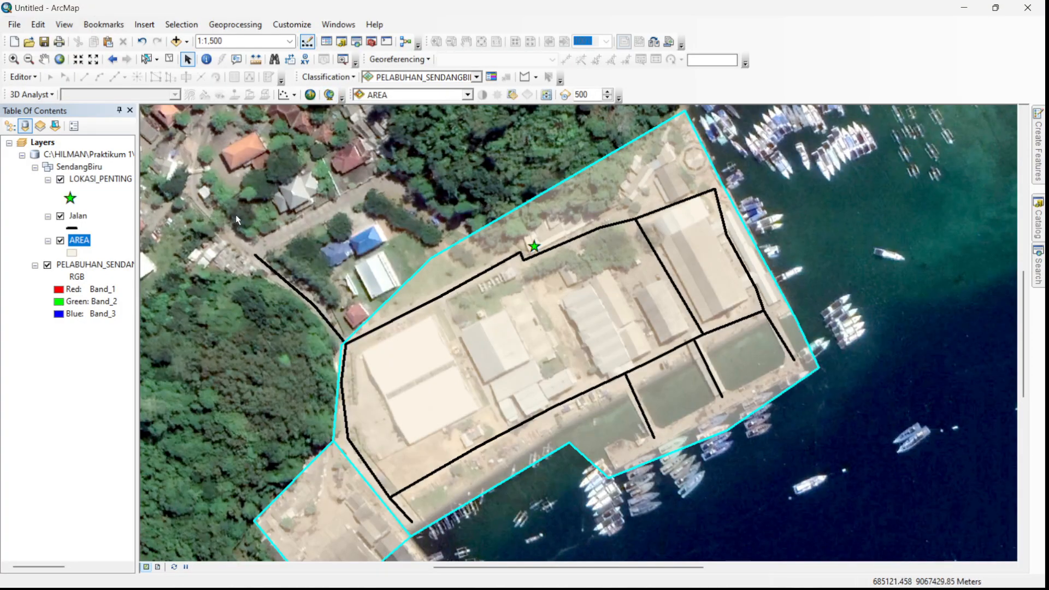
right_click(78, 218)
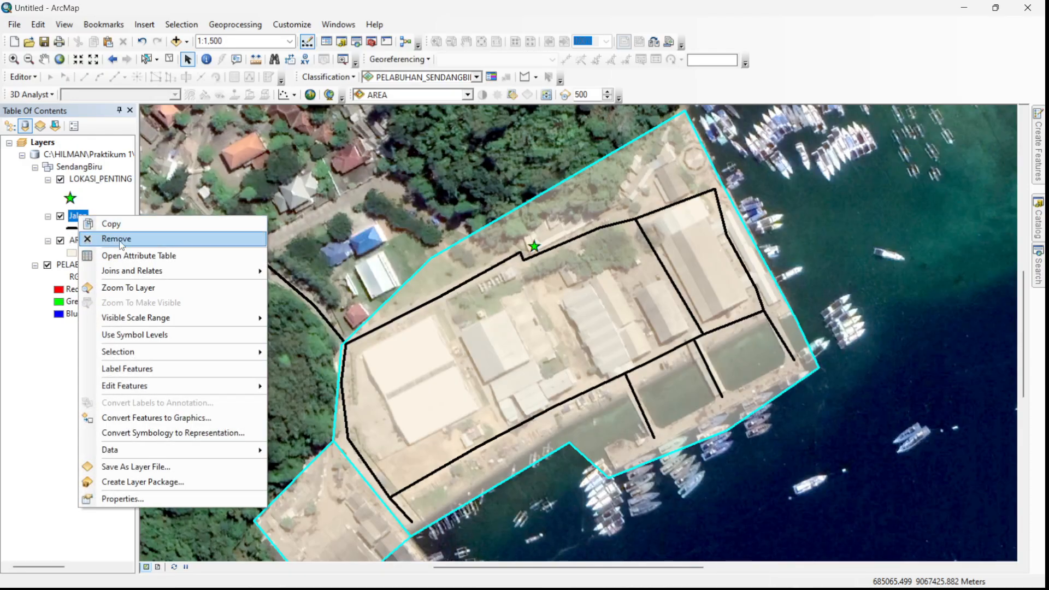
left_click(142, 255)
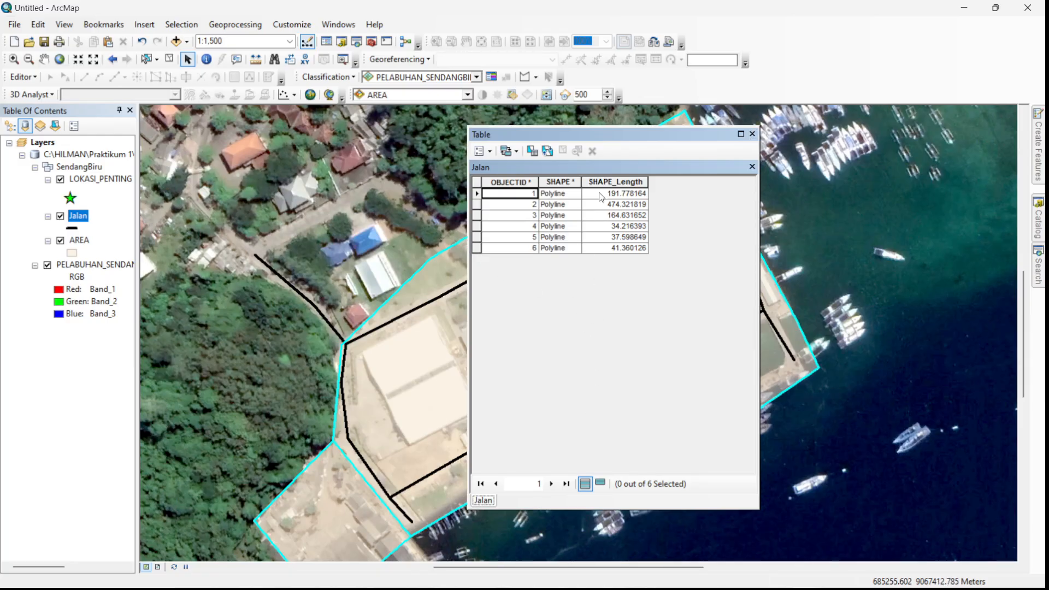
- Add a field named PANJANG of type Double to the Jalan attribute table
left_click(489, 152)
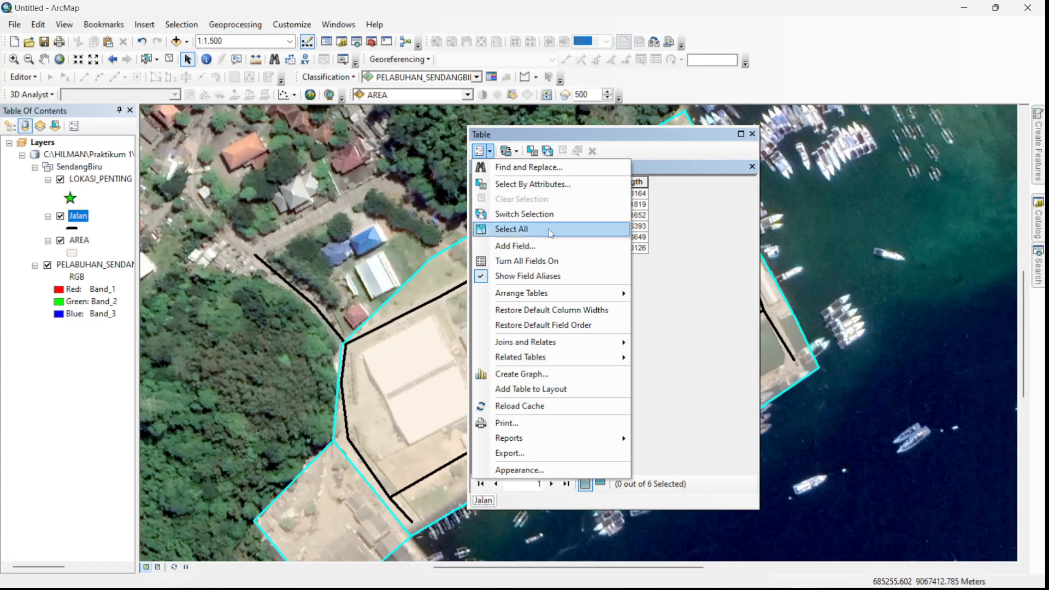
left_click(513, 246)
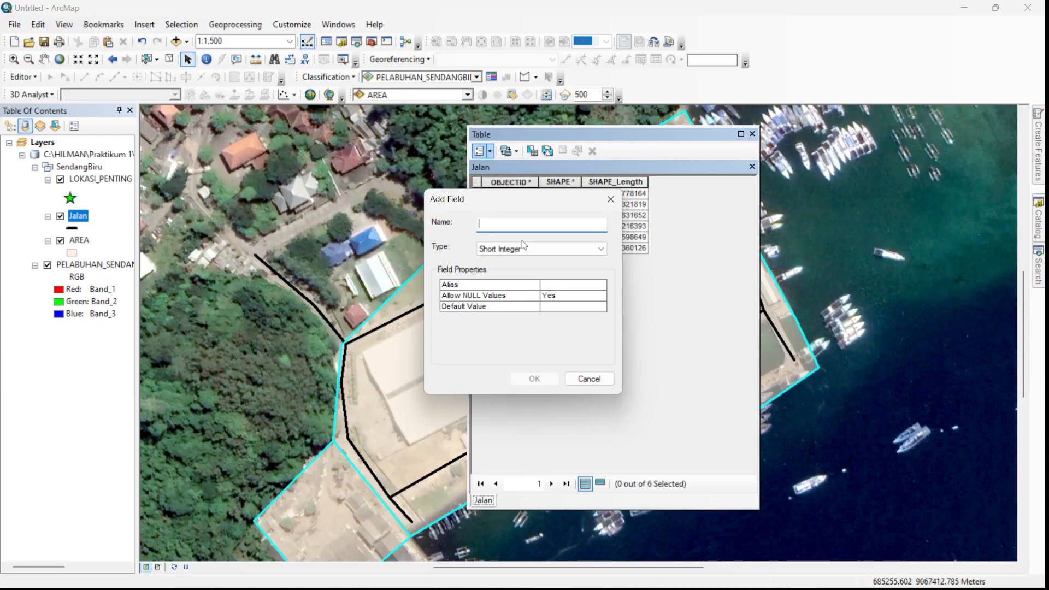
type("PaNJANG")
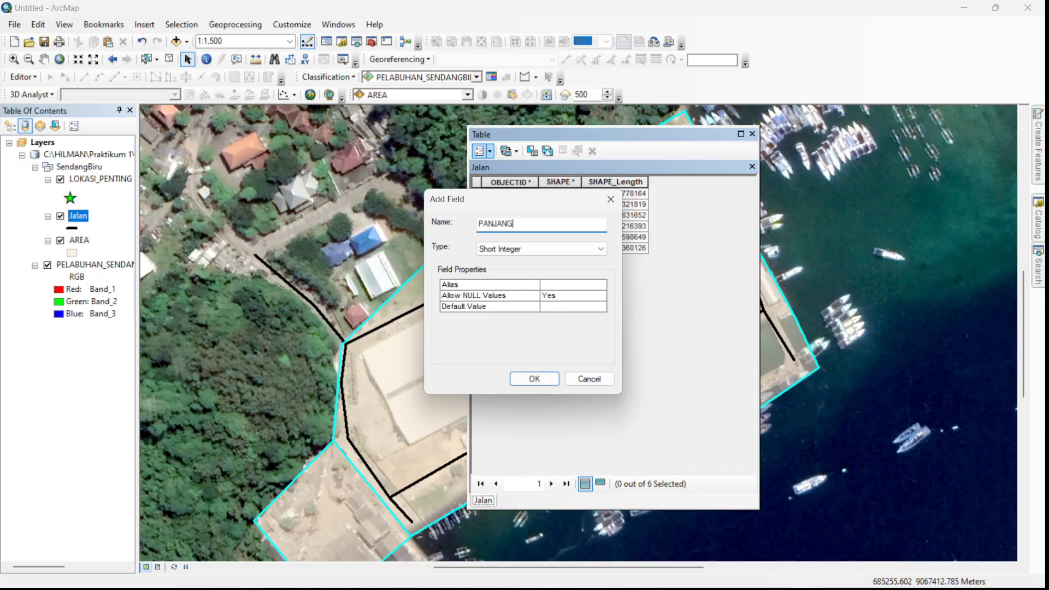
left_click(516, 252)
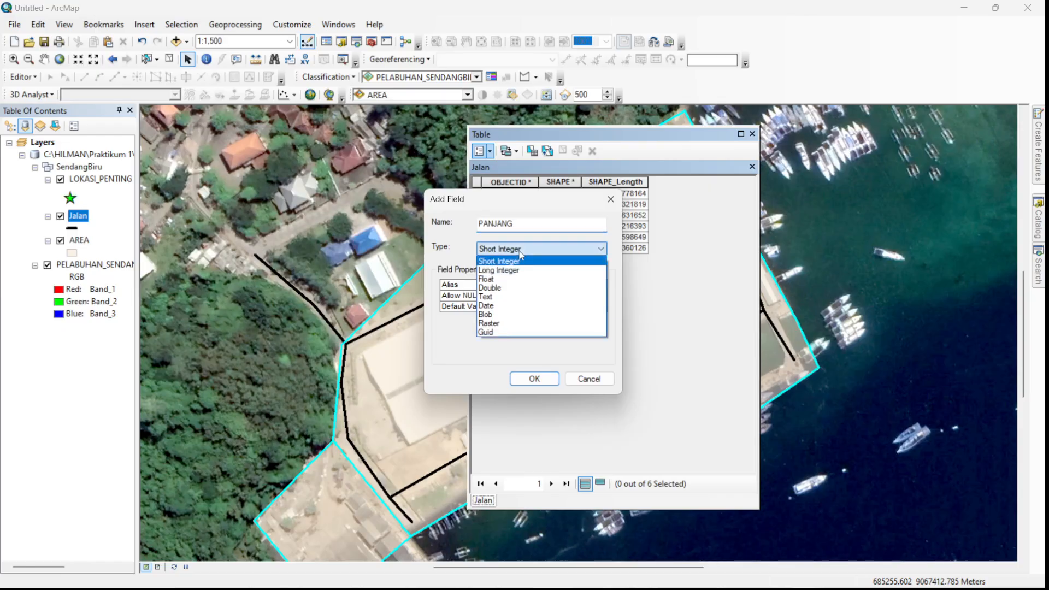
left_click(502, 288)
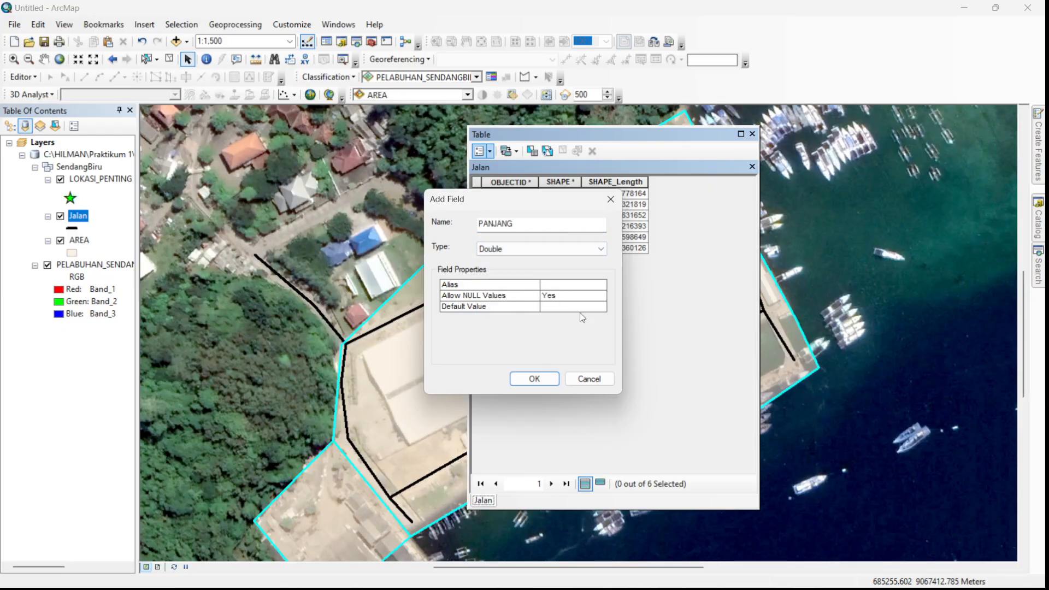
left_click(545, 379)
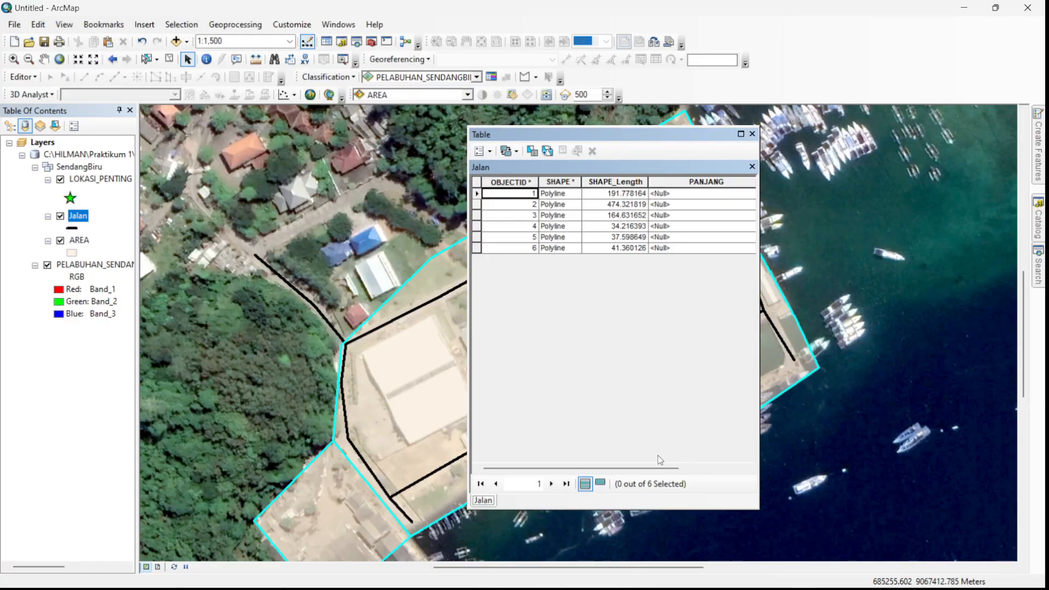
- Calculate the PANJANG field's geometry as Length in Meters [m], using the data frame's coordinate system
left_click(700, 467)
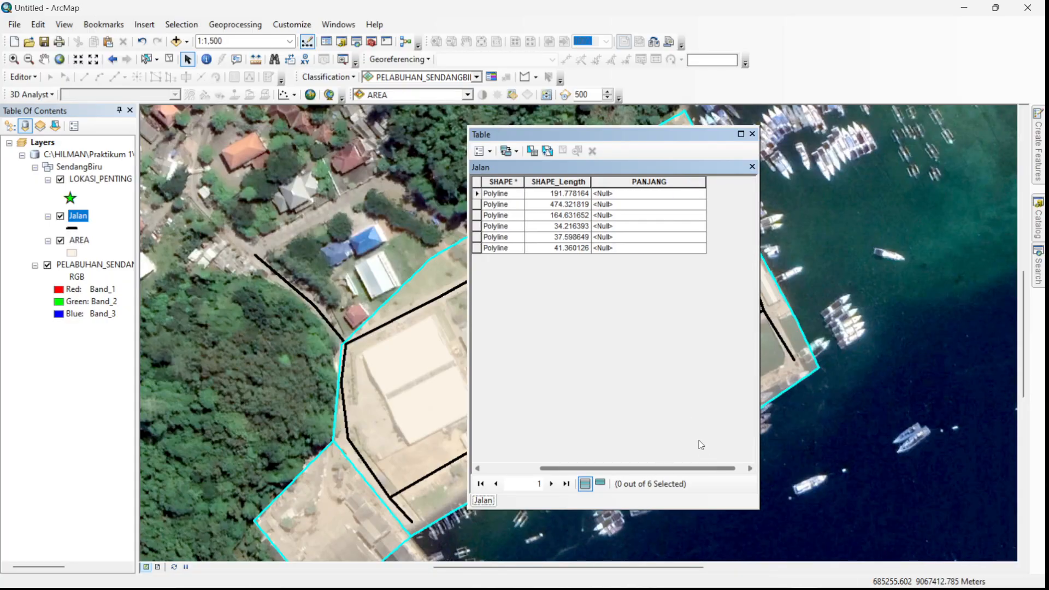
right_click(649, 185)
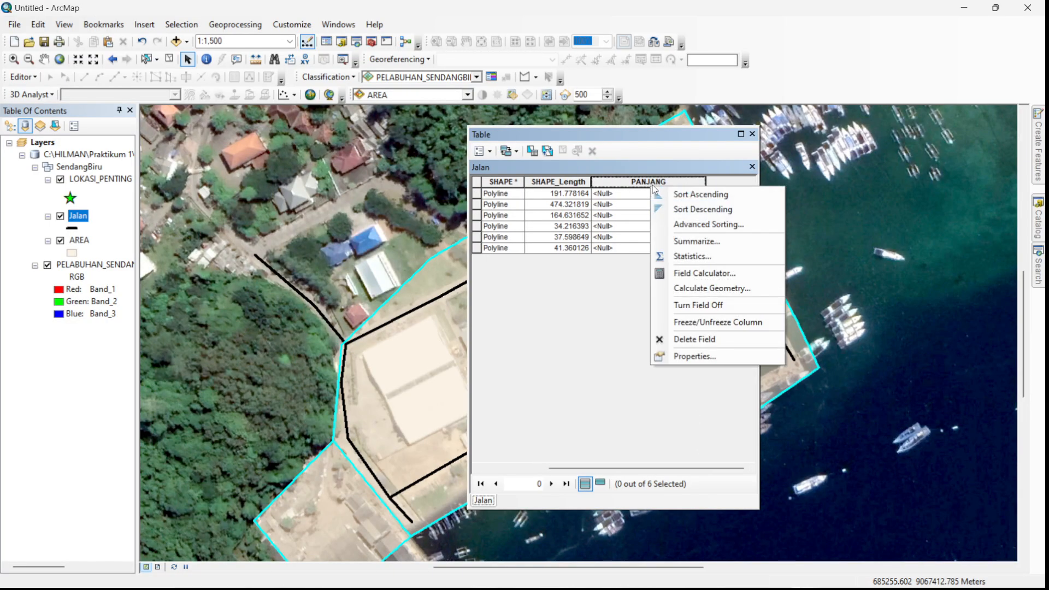
left_click(730, 287)
left_click(497, 327)
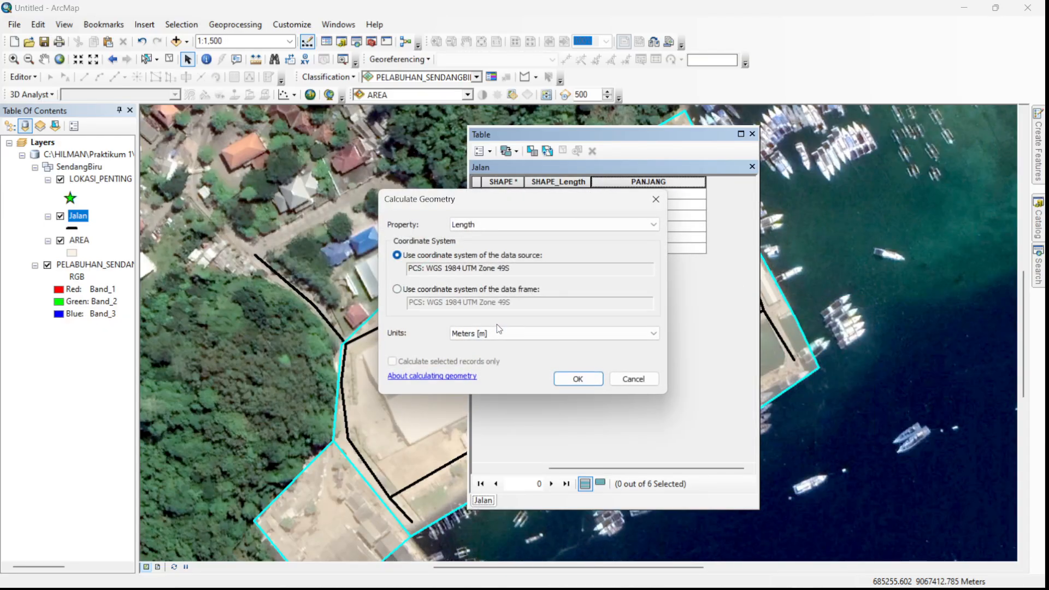
left_click(503, 291)
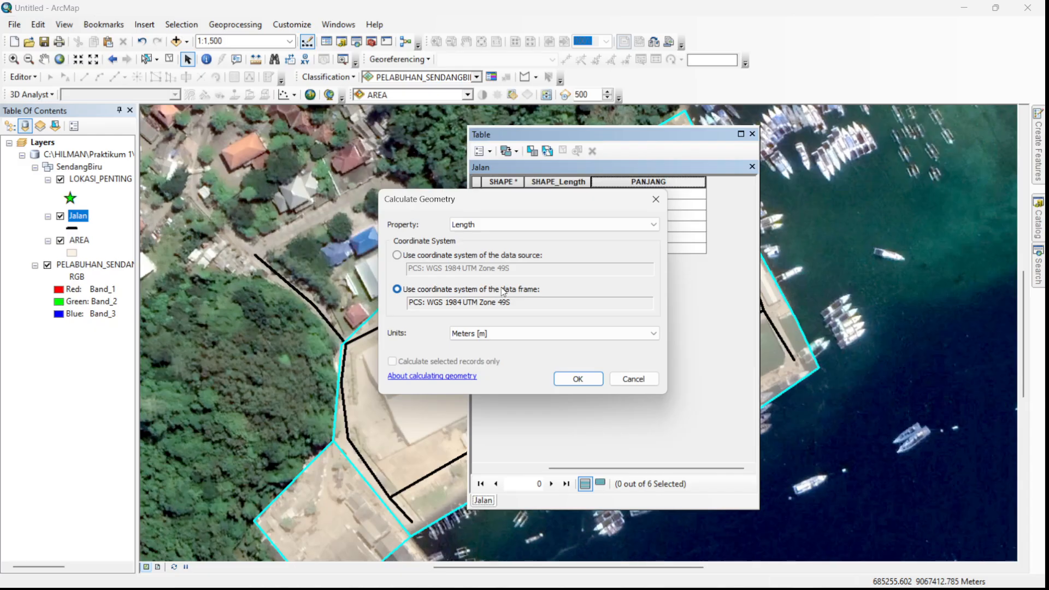
left_click(523, 334)
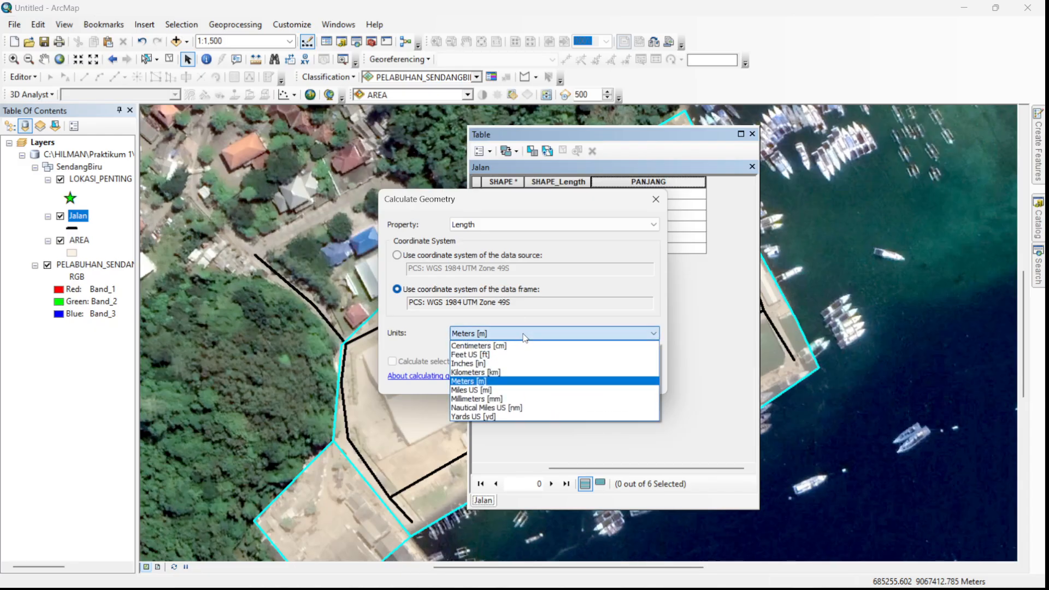
left_click(475, 382)
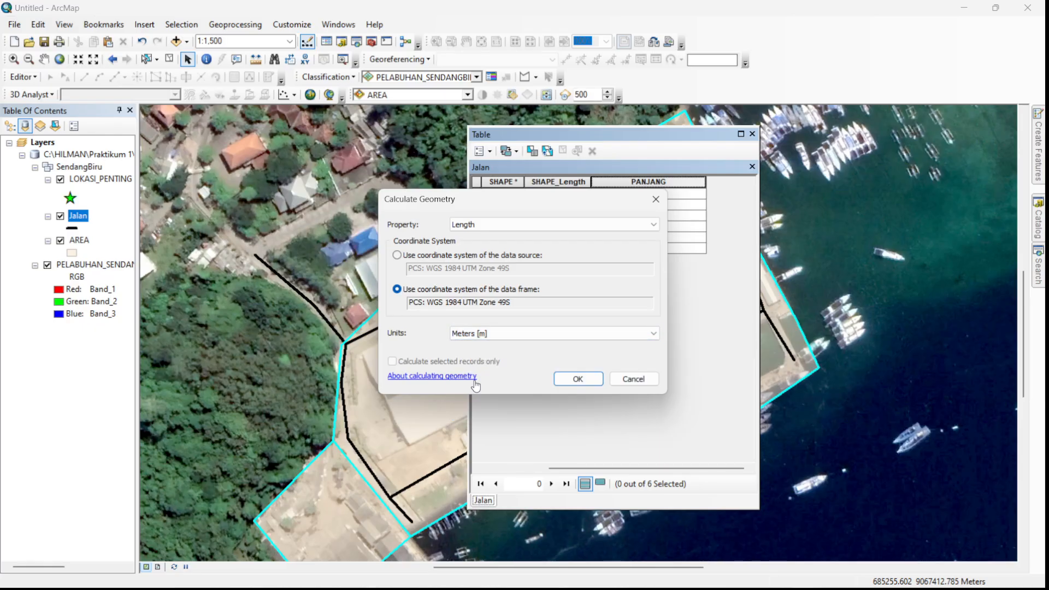
left_click(575, 379)
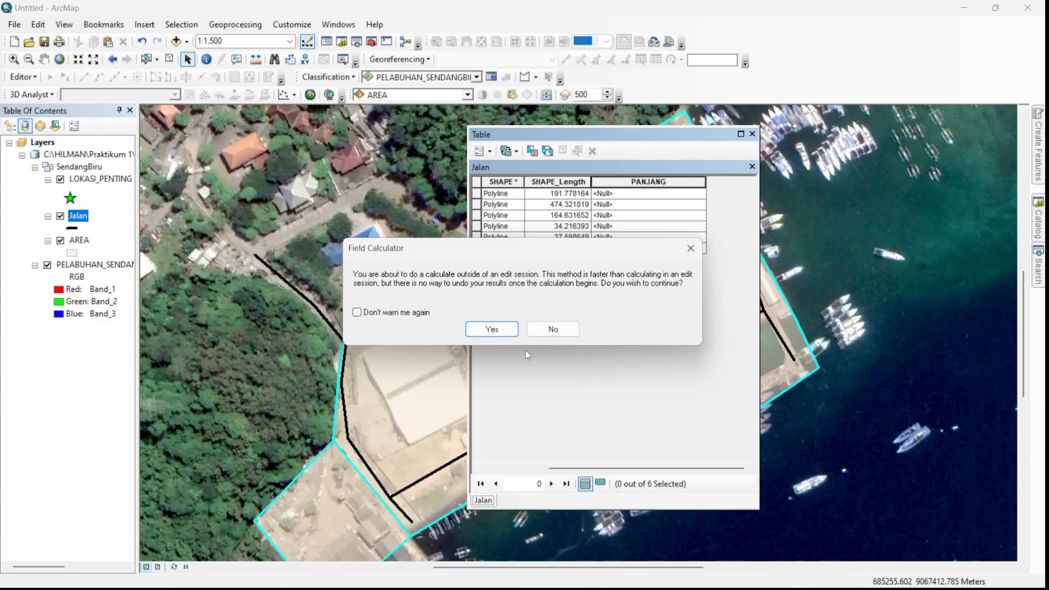
left_click(494, 330)
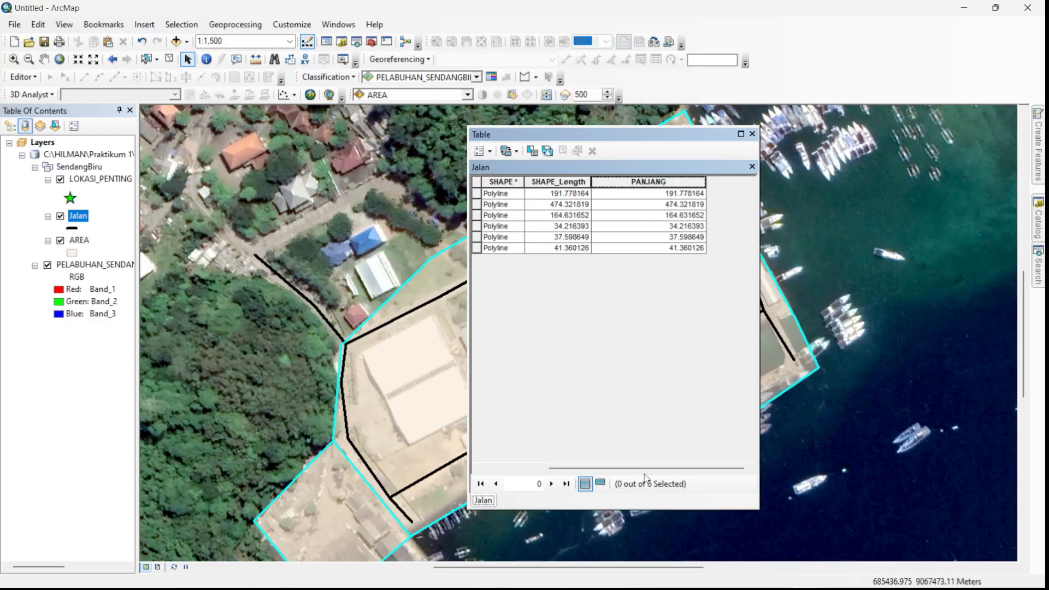
- Select all six records in the Jalan attribute table and copy the selected records
left_click(687, 195)
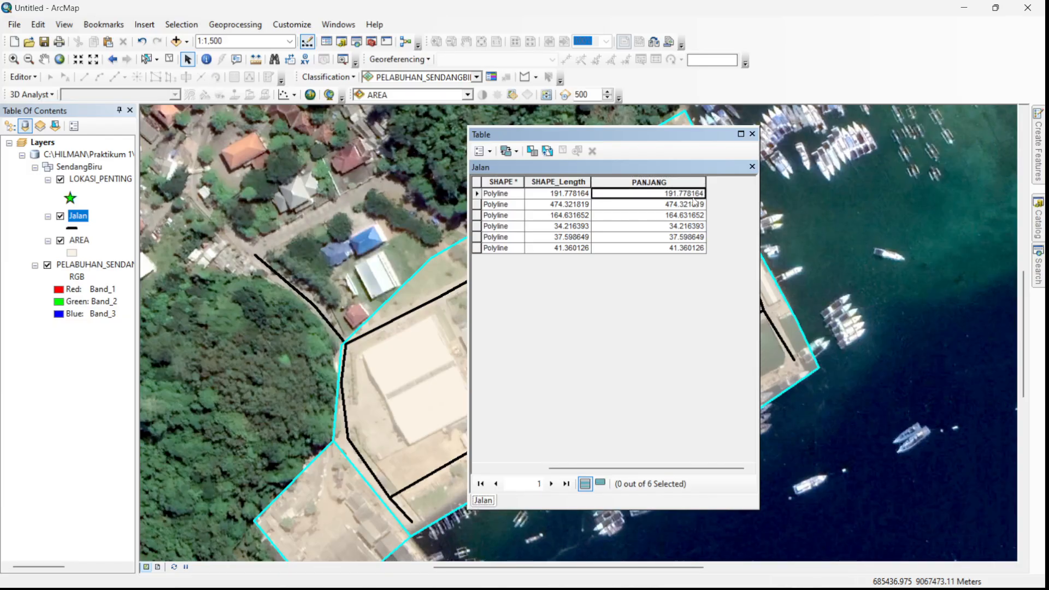
left_click_drag(689, 195, 692, 200)
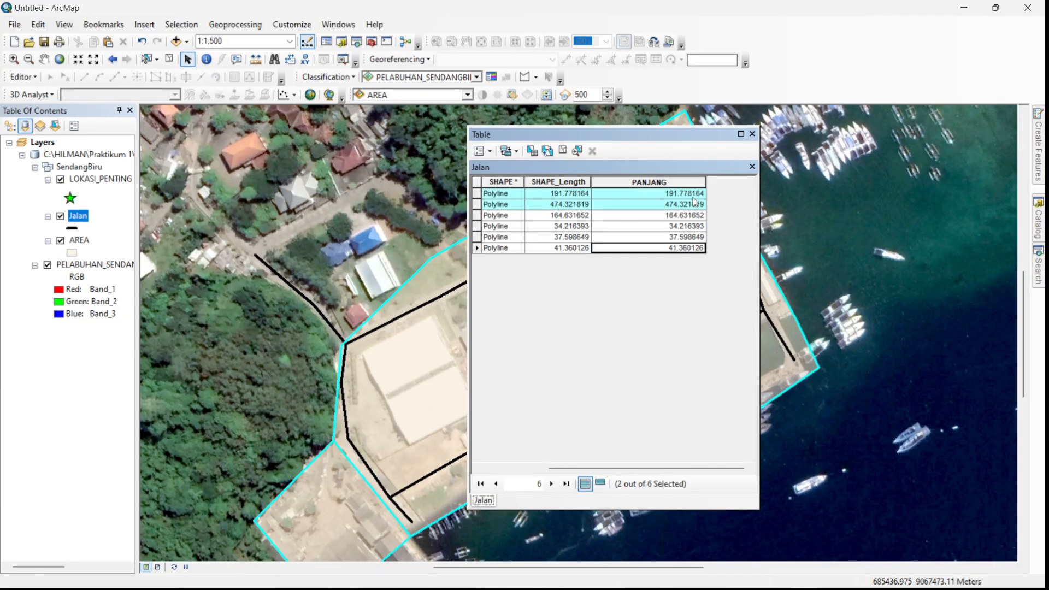
left_click_drag(606, 467, 540, 464)
left_click(476, 236, "shift")
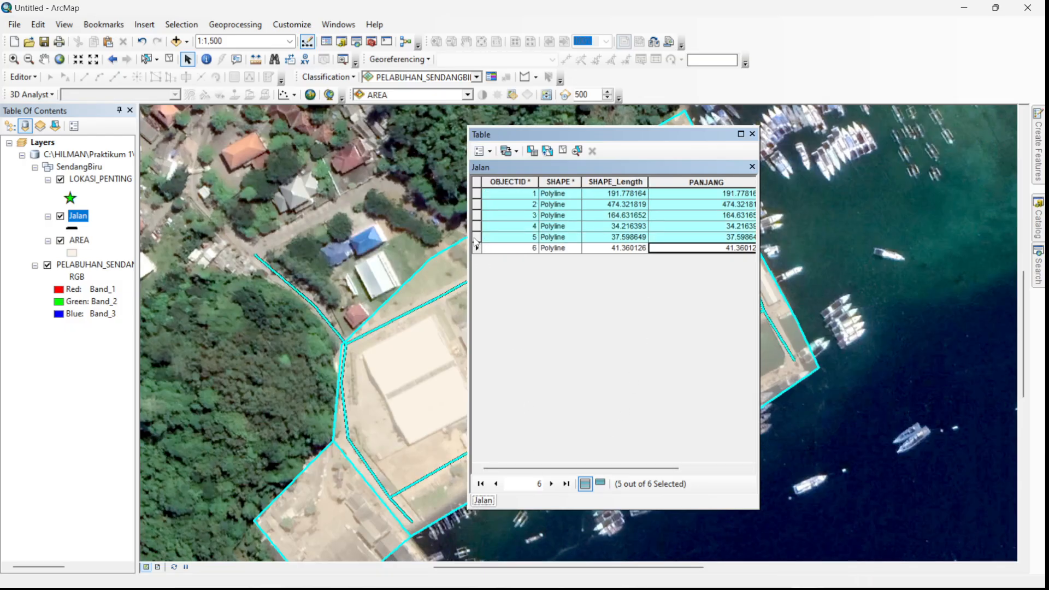
right_click(725, 203)
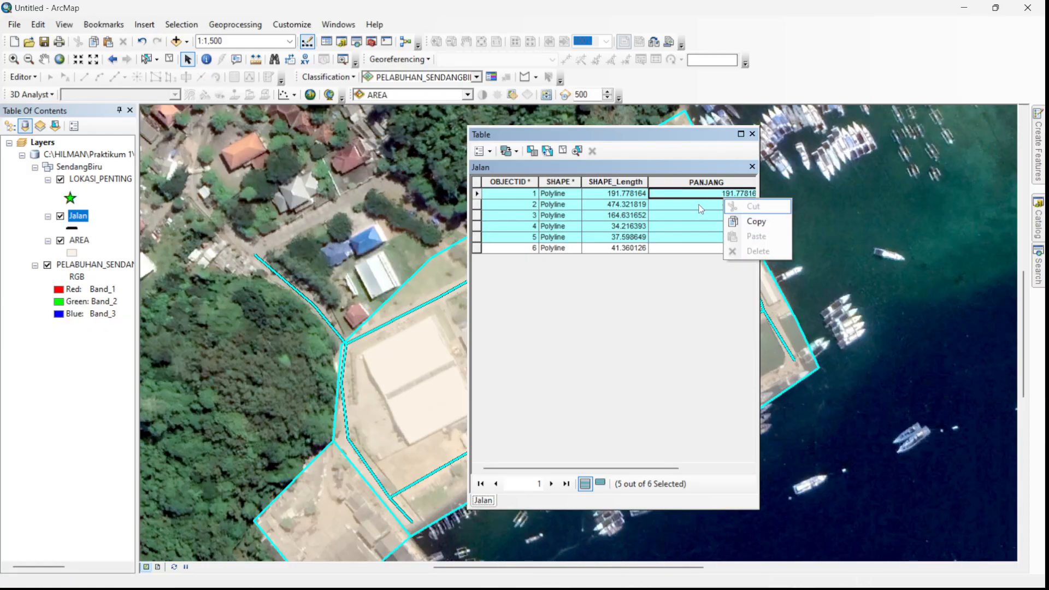
left_click(700, 209)
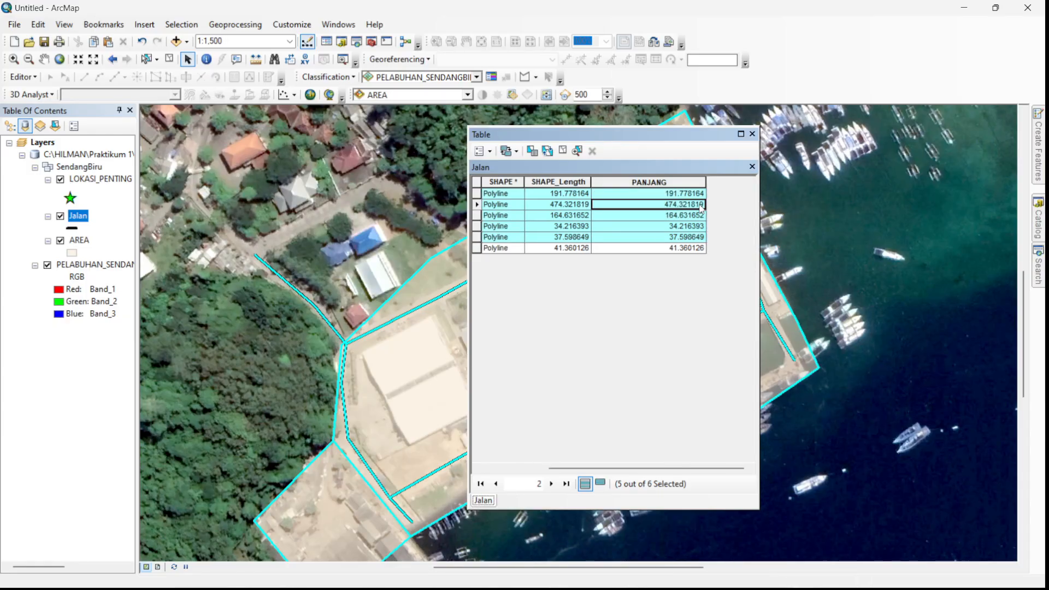
key("Up")
scroll(701, 209, "down", 2)
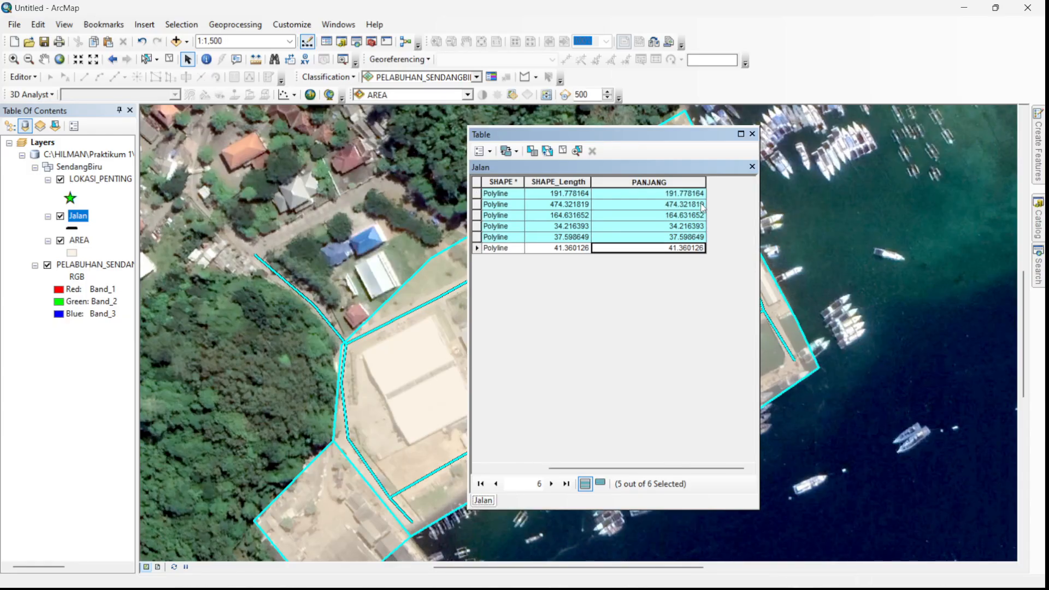
left_click_drag(658, 468, 593, 469)
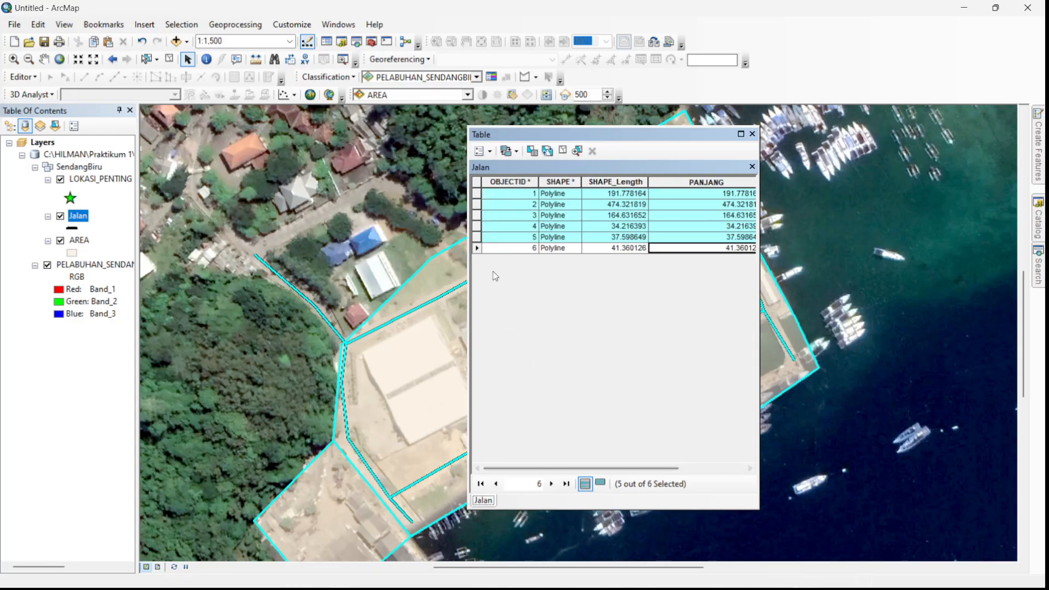
left_click(477, 247, "ctrl")
right_click(480, 250)
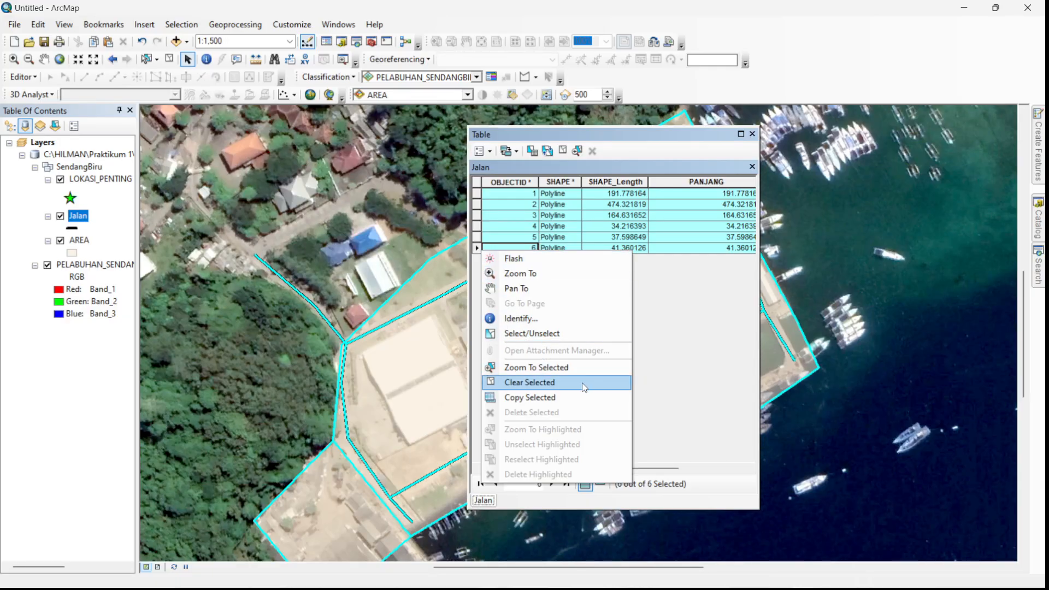
left_click(557, 401)
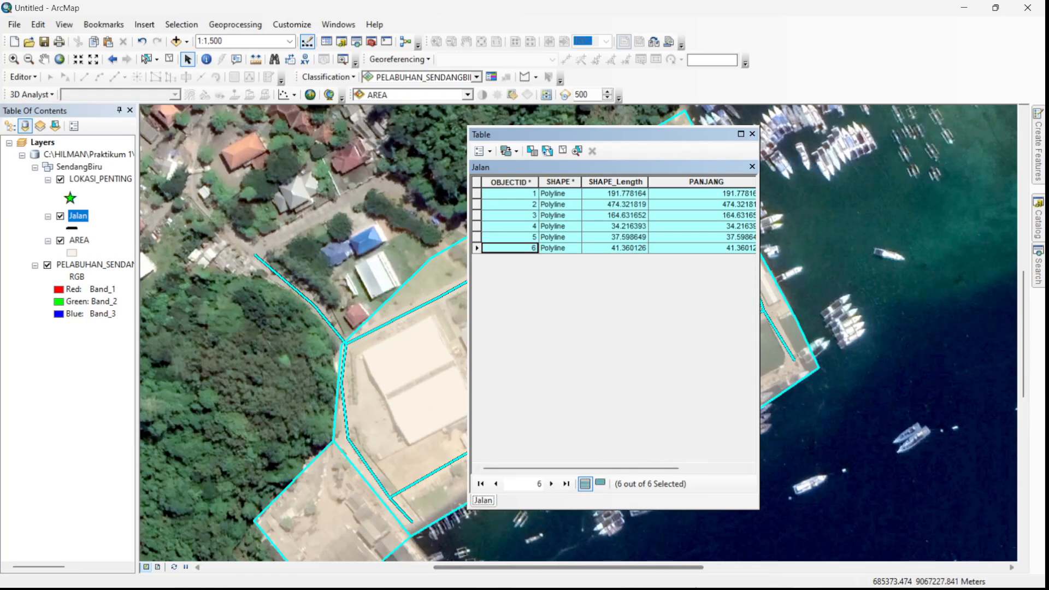
- Switch to the Notepad note, add "panjang : " below the area values and paste the copied Jalan records after it
key("super")
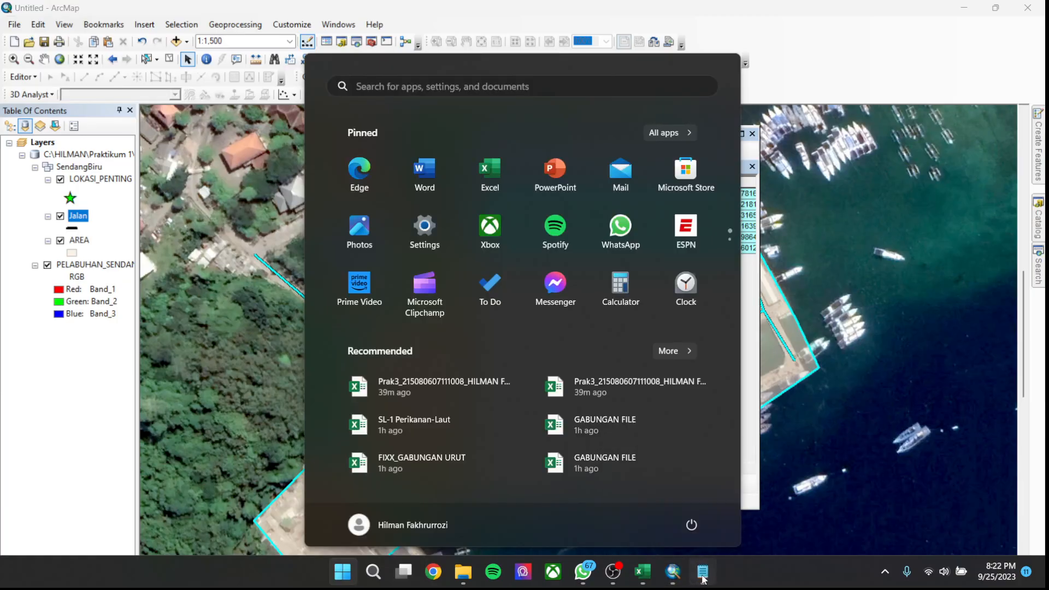
left_click(702, 574)
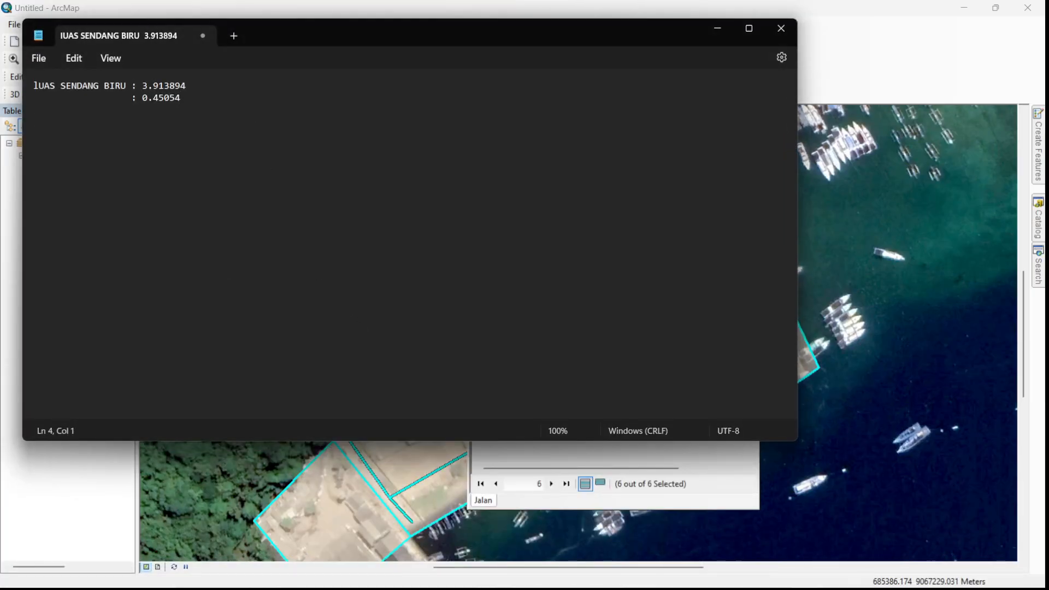
type("panjang :")
key("ctrl+v")
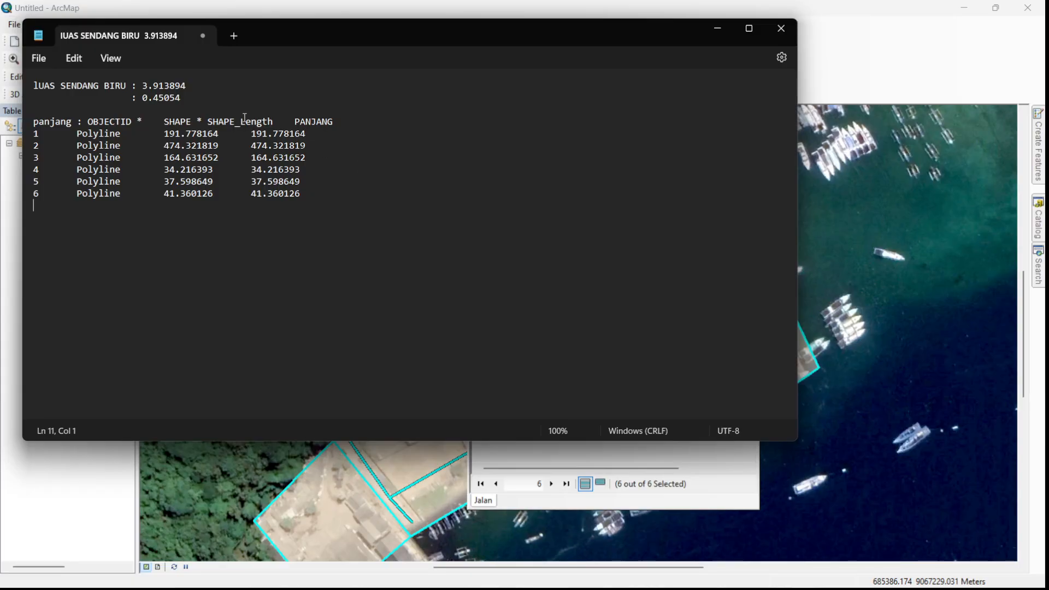
- Remove most of the pasted column headings and reduce the first record's line to its indented PANJANG value, 191.778164
left_click_drag(320, 123, 92, 122)
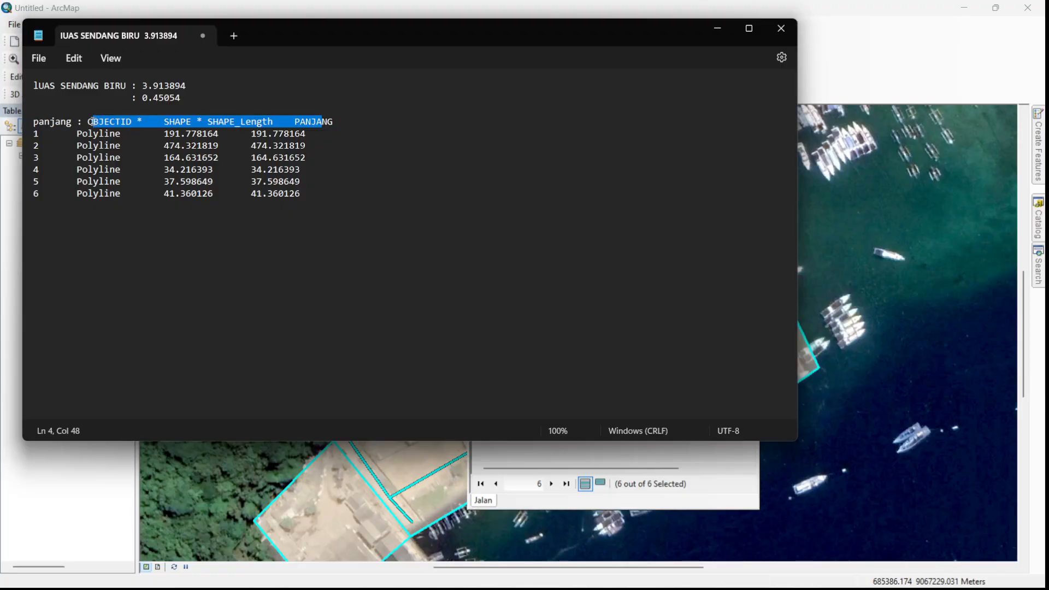
type(".")
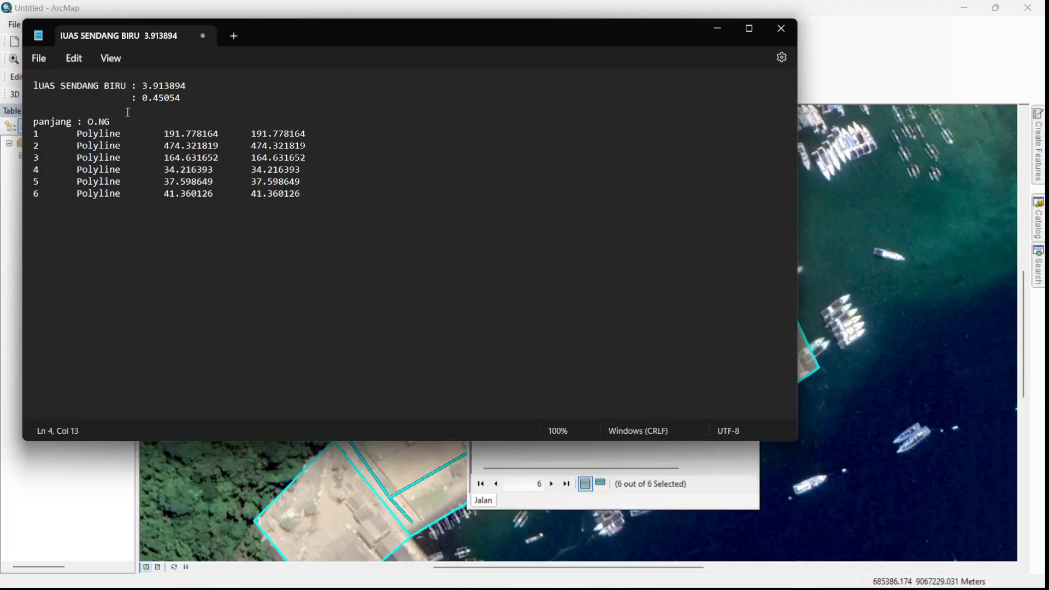
mouse_move(214, 194)
left_mouse_down()
mouse_move(59, 181)
mouse_move(36, 169)
mouse_move(164, 194)
mouse_move(161, 169)
mouse_move(161, 181)
mouse_move(201, 194)
left_mouse_up()
left_click(224, 134)
key("BackSpace")
key("BackSpace")
key("BackSpace")
key("BackSpace")
key("BackSpace")
key("BackSpace")
key("BackSpace")
key("BackSpace")
key("BackSpace")
key("BackSpace")
key("BackSpace")
key("BackSpace")
key("BackSpace")
key("BackSpace")
key("BackSpace")
key("BackSpace")
key("BackSpace")
key("BackSpace")
key("BackSpace")
key("BackSpace")
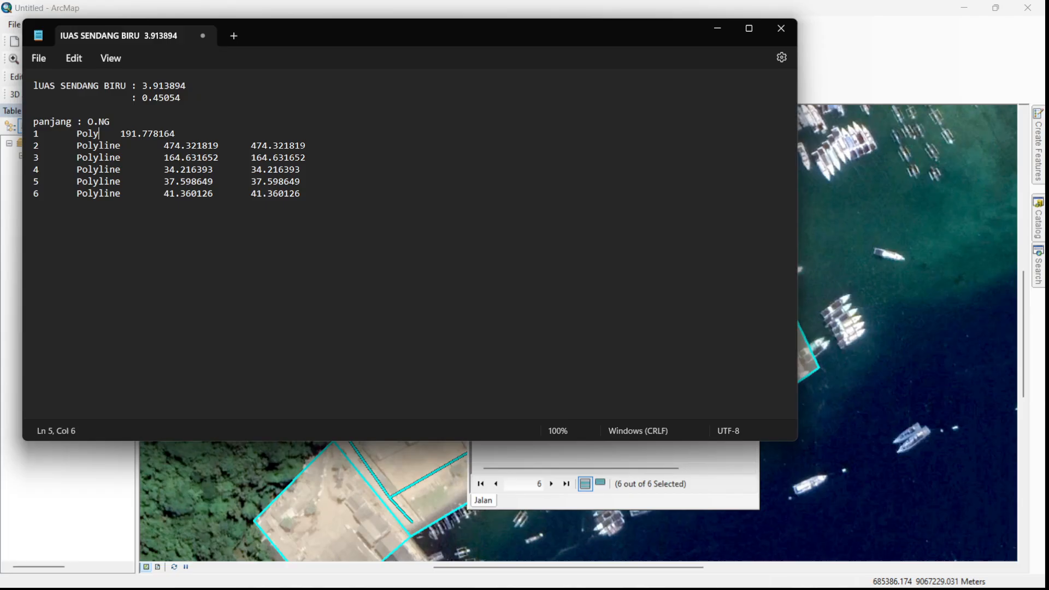
- Reduce the second record's line to its indented PANJANG value, 474.321819
left_click(252, 145)
key("BackSpace")
key("BackSpace")
key("BackSpace")
key("BackSpace")
key("BackSpace")
key("BackSpace")
key("BackSpace")
key("BackSpace")
key("BackSpace")
key("BackSpace")
key("BackSpace")
key("BackSpace")
key("BackSpace")
key("BackSpace")
key("BackSpace")
key("BackSpace")
key("BackSpace")
key("BackSpace")
key("BackSpace")
key("BackSpace")
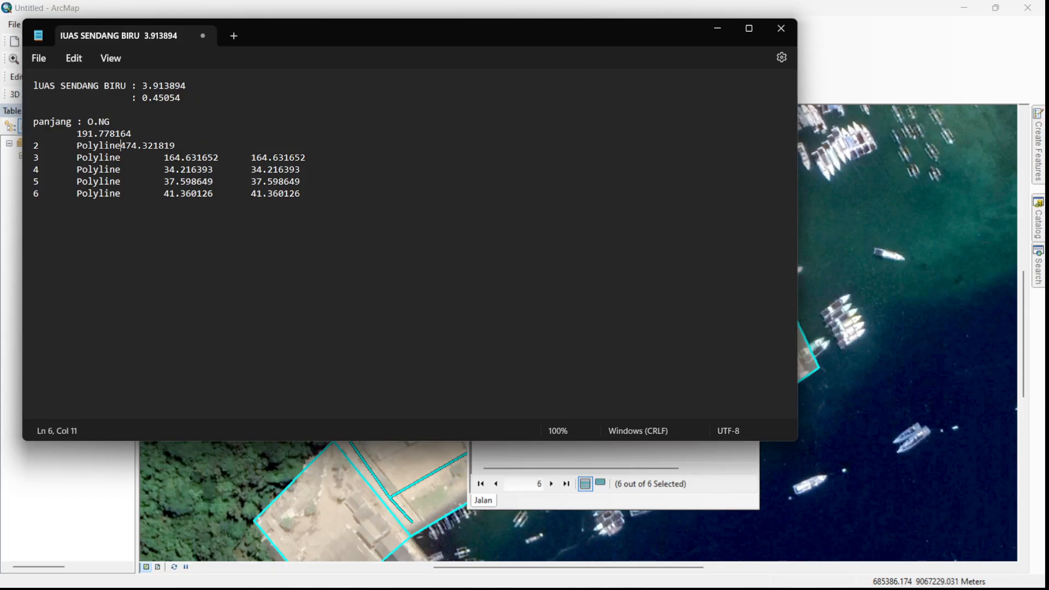
key("Tab")
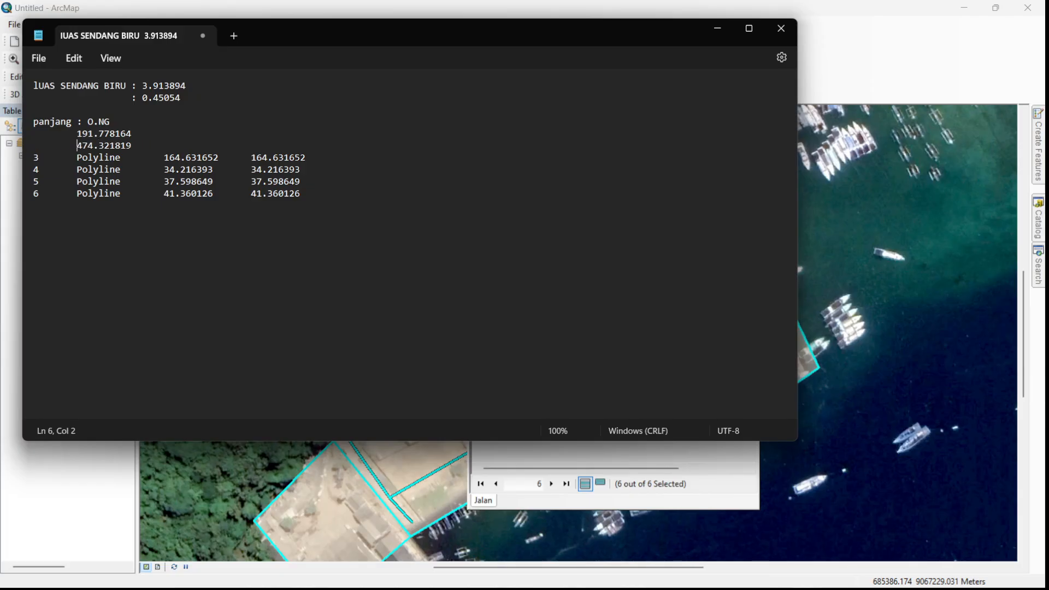
- Delete the leftover "O.NG" heading text after "panjang :" in the note
left_click(131, 120)
key("BackSpace")
key("BackSpace")
key("BackSpace")
key("BackSpace")
- Reduce the third record's line to its indented PANJANG value, 164.631652
key("BackSpace")
key("BackSpace")
key("BackSpace")
key("BackSpace")
key("BackSpace")
key("BackSpace")
key("BackSpace")
key("BackSpace")
key("BackSpace")
key("BackSpace")
key("BackSpace")
key("BackSpace")
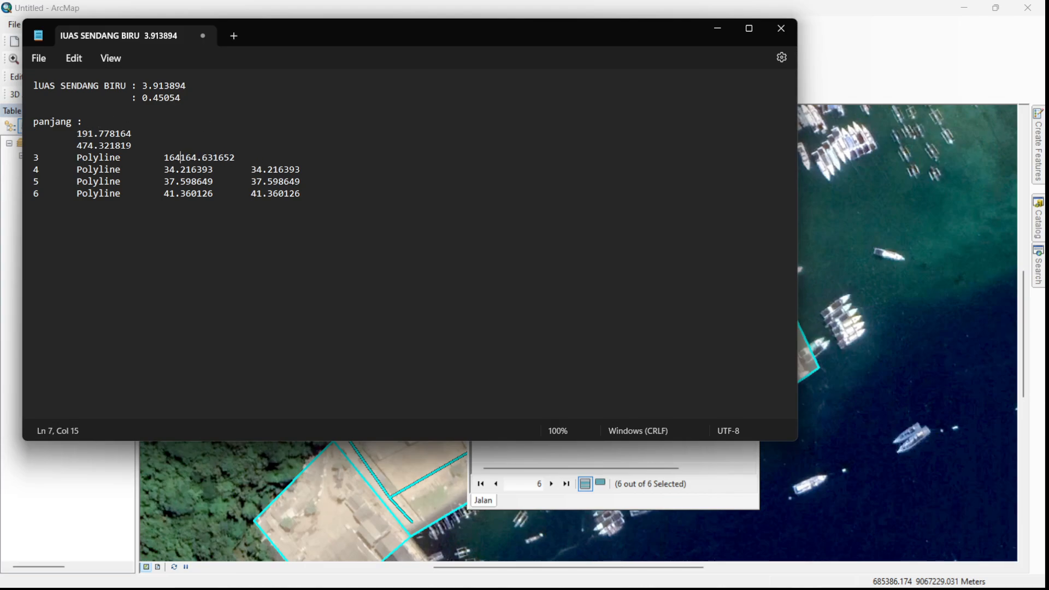
- Reduce the fourth record's line to its indented PANJANG value, 34.216393
key("BackSpace")
key("BackSpace")
key("BackSpace")
key("BackSpace")
key("BackSpace")
key("BackSpace")
key("BackSpace")
key("BackSpace")
key("BackSpace")
key("BackSpace")
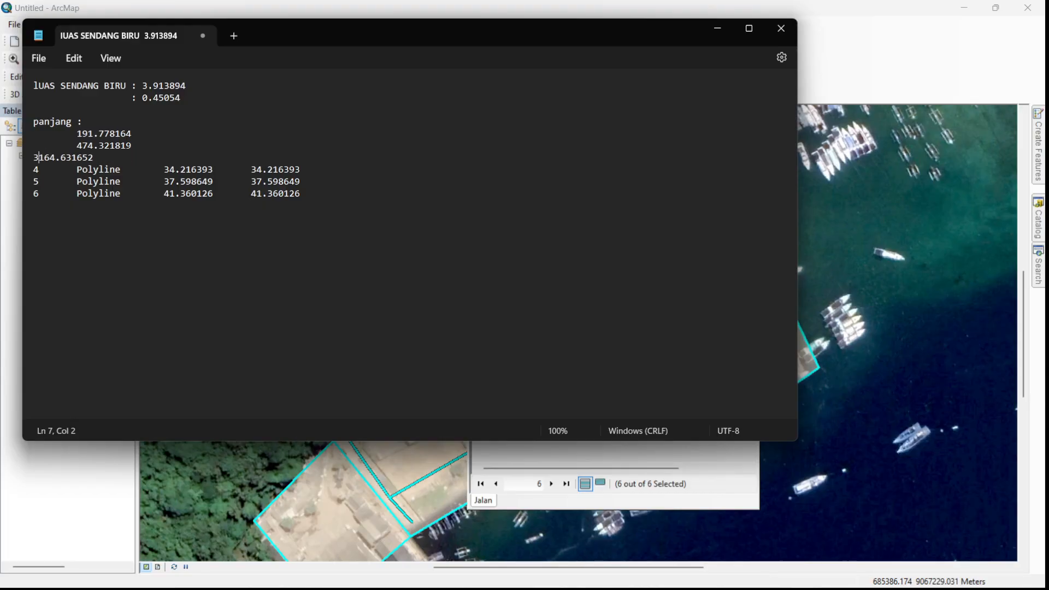
key("Tab")
key("BackSpace")
key("BackSpace")
key("BackSpace")
key("BackSpace")
key("BackSpace")
key("BackSpace")
key("BackSpace")
key("BackSpace")
key("BackSpace")
key("BackSpace")
key("BackSpace")
key("BackSpace")
key("BackSpace")
key("BackSpace")
key("BackSpace")
key("BackSpace")
key("BackSpace")
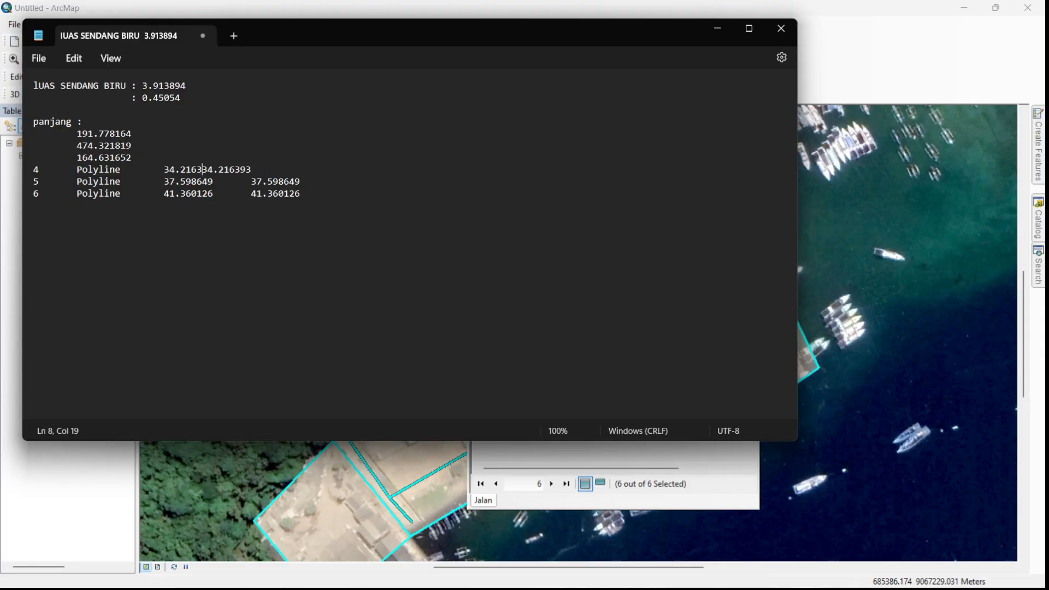
key("BackSpace")
key("BackSpace")
key("BackSpace")
key("BackSpace")
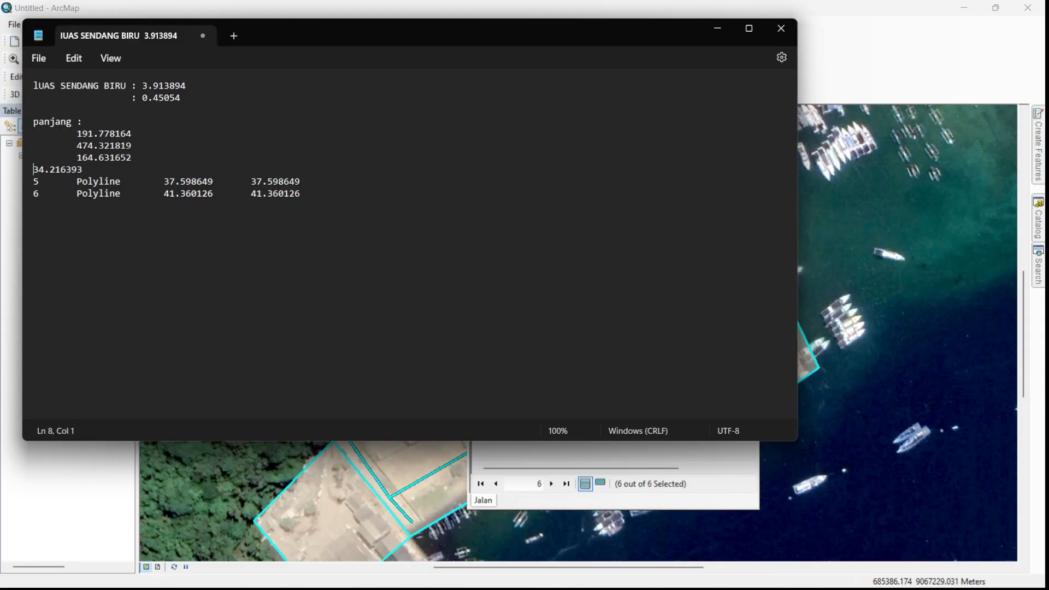
key("Tab")
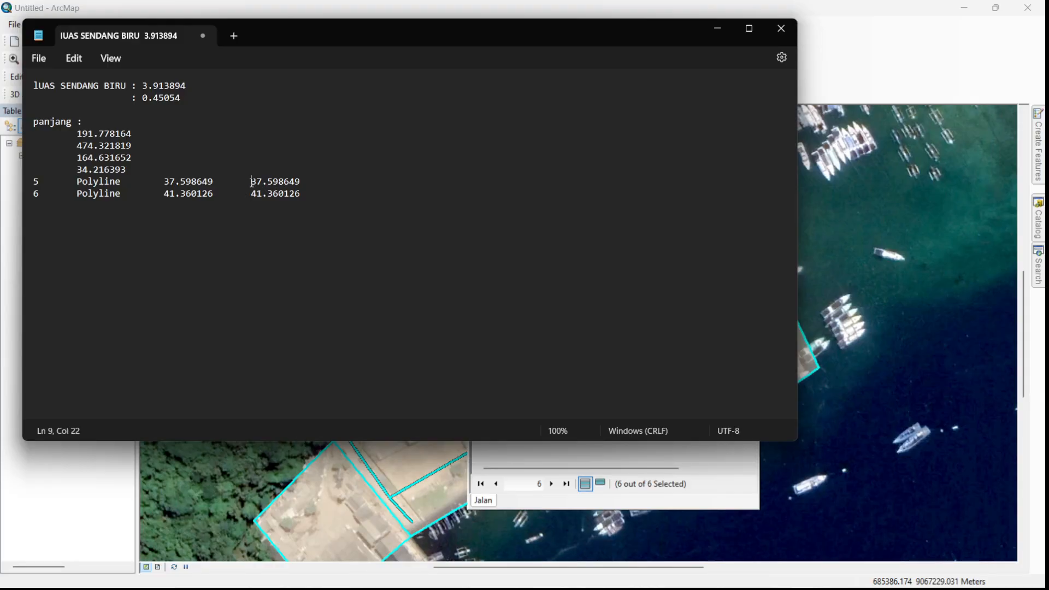
- Reduce the fifth record's line to its indented PANJANG value, 37.598649
key("BackSpace")
key("BackSpace")
key("BackSpace")
key("BackSpace")
key("BackSpace")
key("BackSpace")
key("BackSpace")
key("BackSpace")
key("BackSpace")
key("BackSpace")
key("BackSpace")
key("BackSpace")
key("BackSpace")
key("BackSpace")
key("BackSpace")
key("BackSpace")
key("BackSpace")
key("BackSpace")
key("BackSpace")
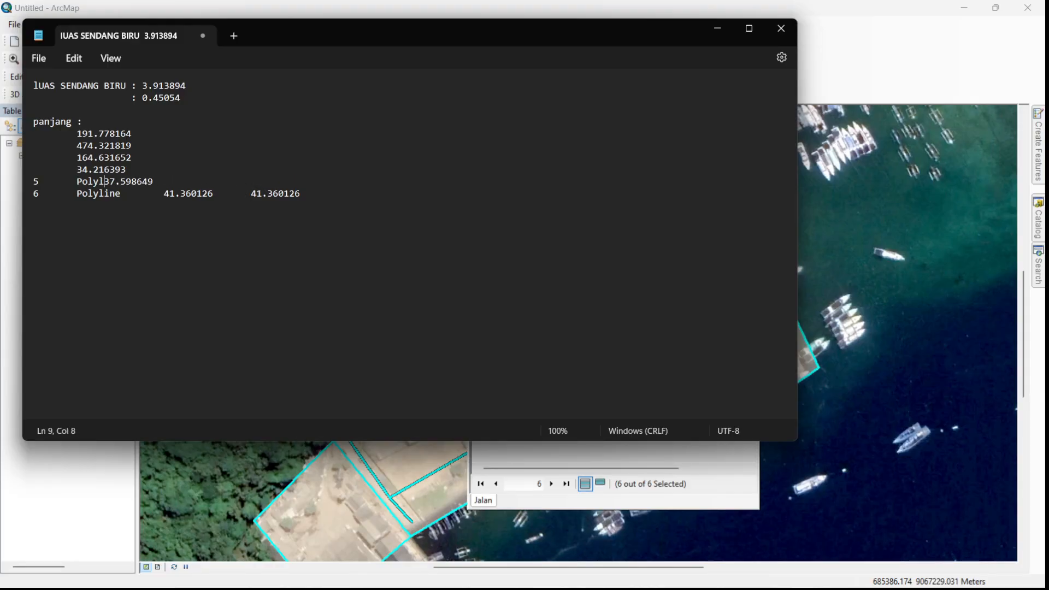
key("BackSpace")
key("BackSpace")
key("Tab")
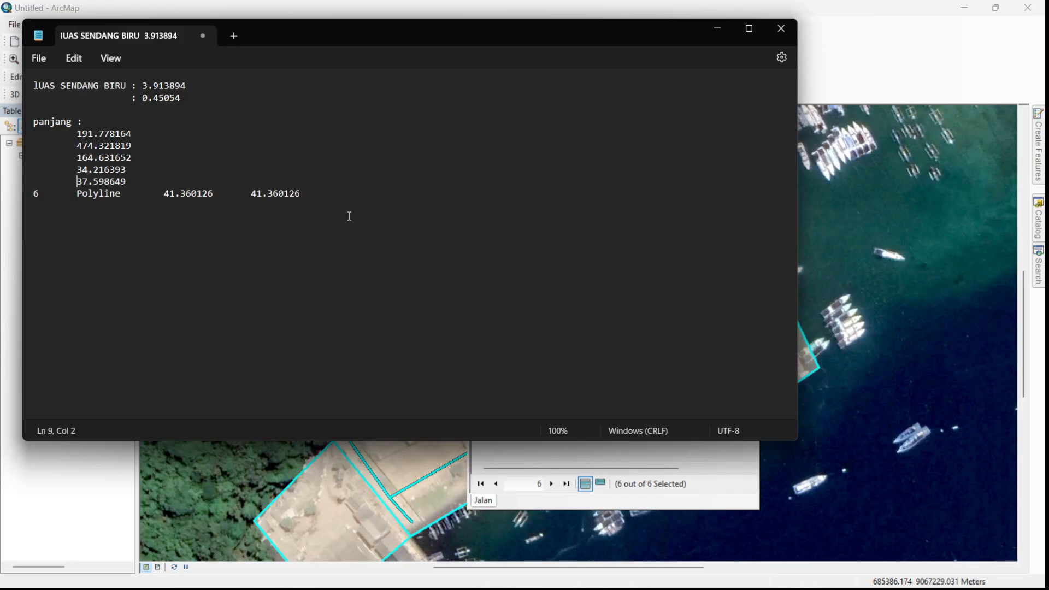
- Reduce the sixth record's line to its indented PANJANG value, 41.360126
left_click(251, 193)
key("BackSpace")
key("BackSpace")
key("BackSpace")
key("BackSpace")
key("BackSpace")
key("BackSpace")
key("BackSpace")
key("BackSpace")
key("BackSpace")
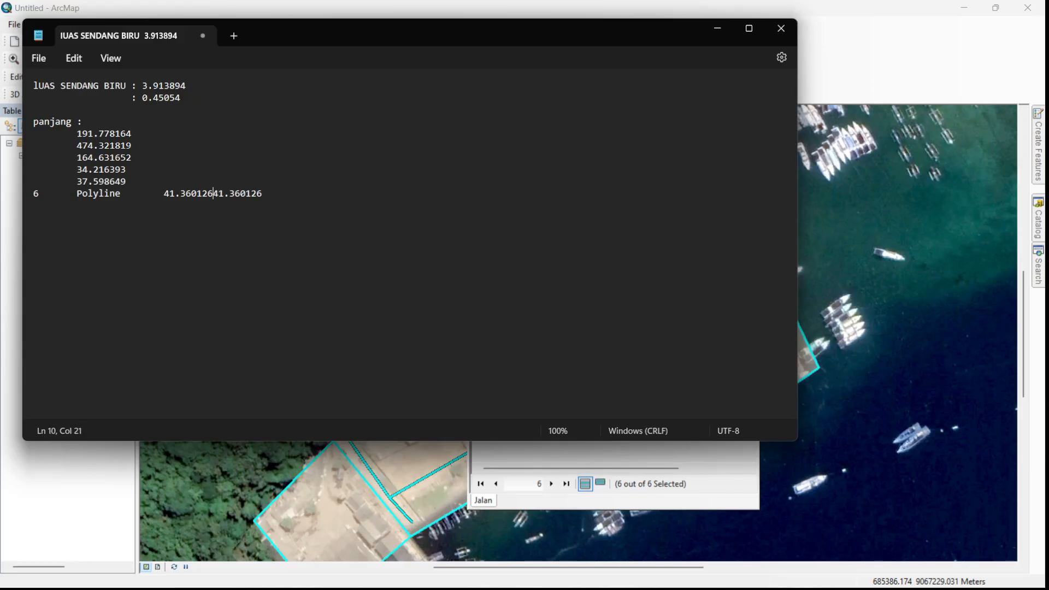
key("BackSpace")
key("BackSpace")
key("BackSpace")
key("BackSpace")
key("BackSpace")
key("BackSpace")
key("BackSpace")
key("BackSpace")
key("BackSpace")
key("BackSpace")
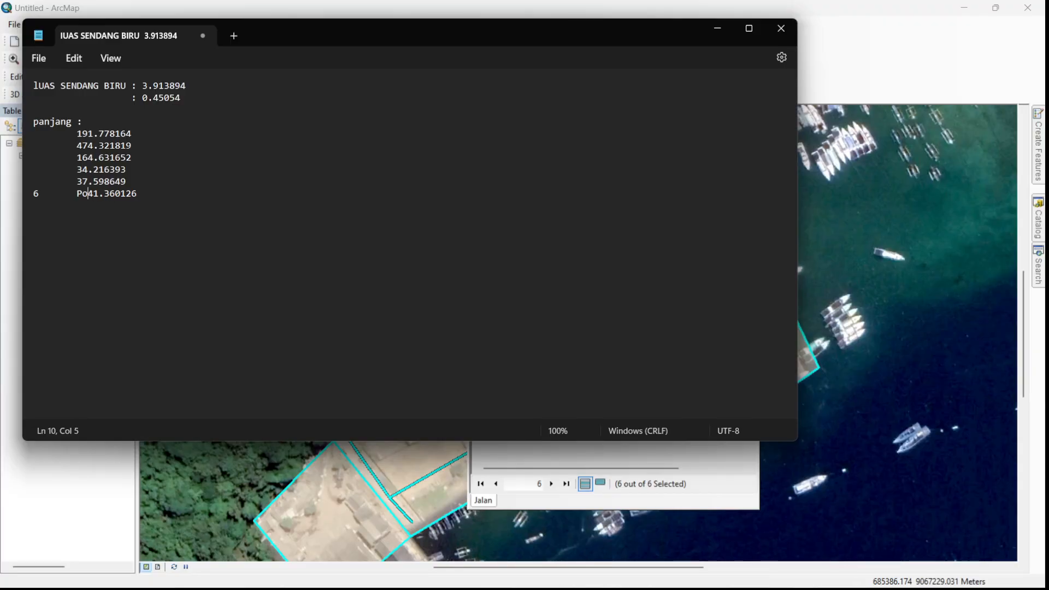
key("BackSpace")
key("BackSpace")
key("Tab")
- Review the recorded lengths and areas in the note, then return to ArcMap and close the Jalan attribute table
left_click_drag(77, 134, 139, 198)
left_click(181, 157)
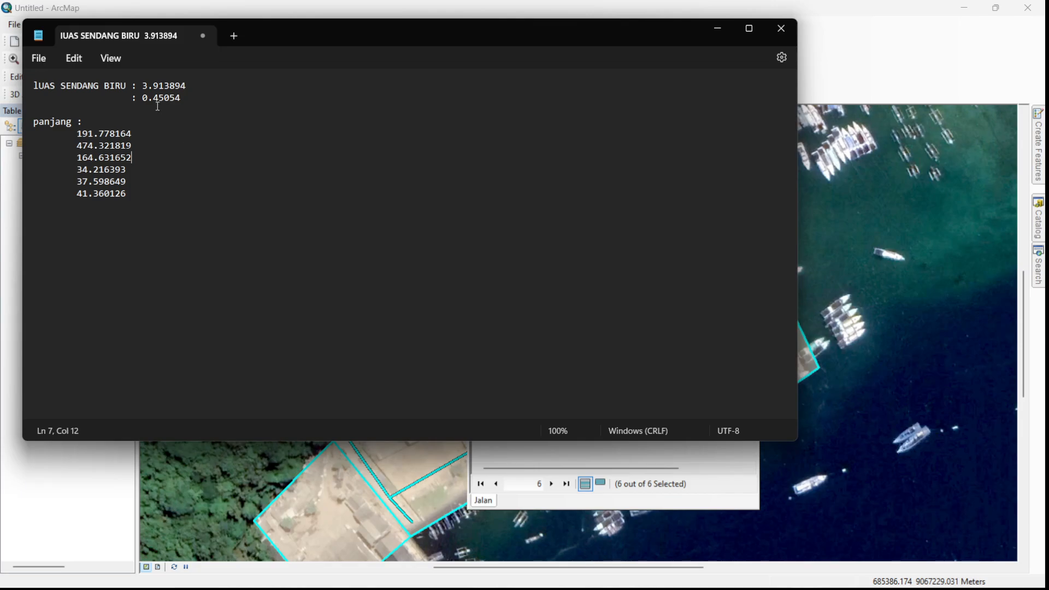
left_click_drag(134, 83, 183, 98)
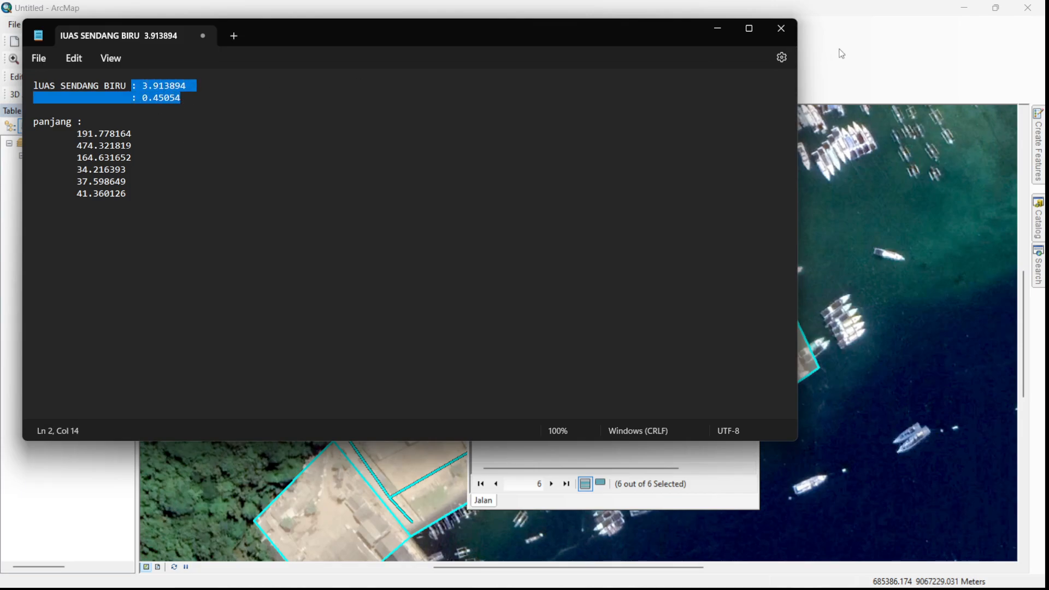
left_click(717, 30)
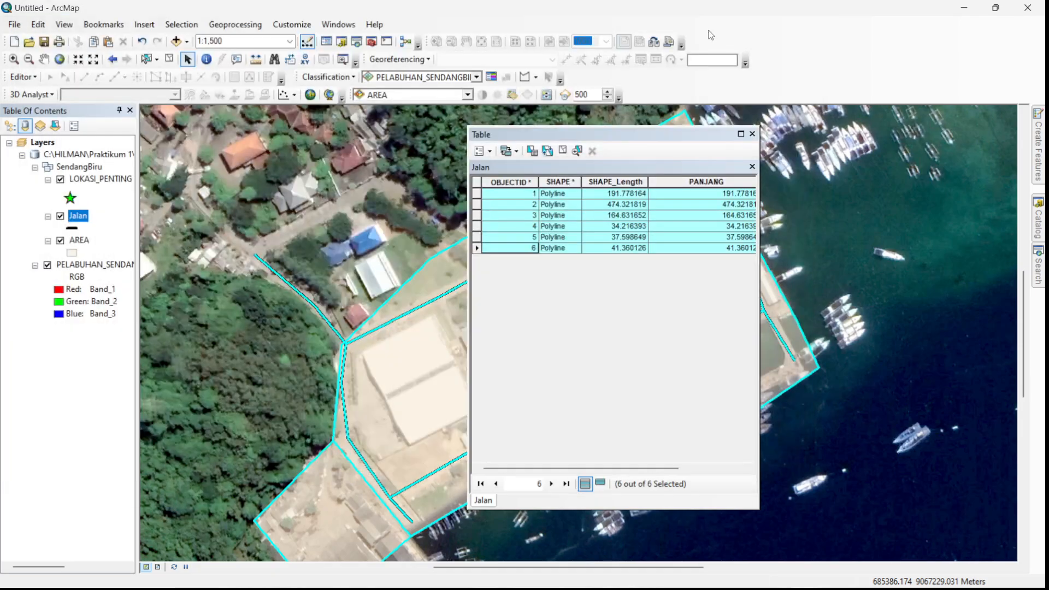
left_click(751, 134)
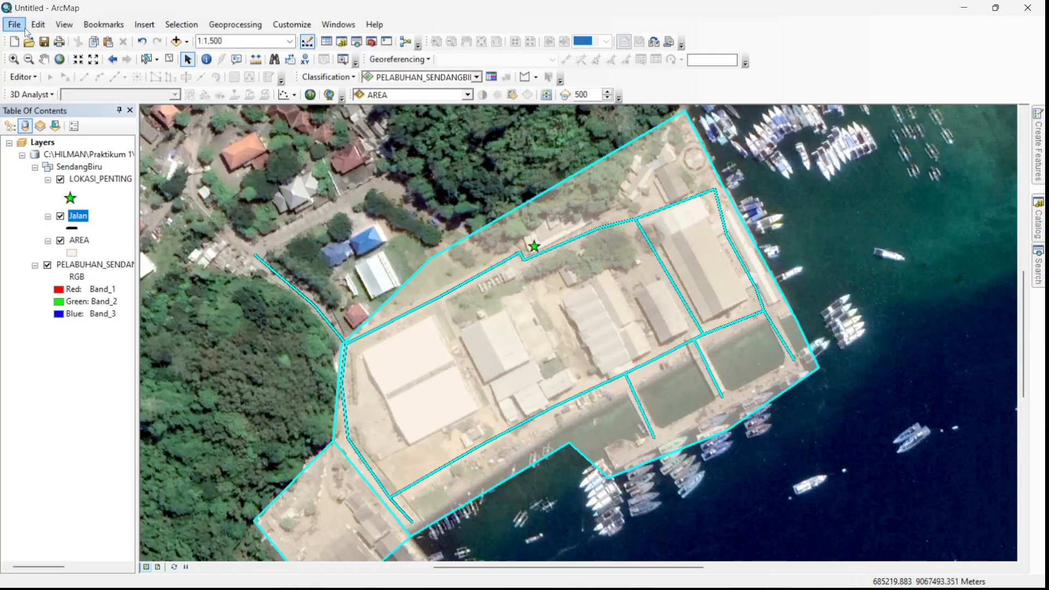
key("super")
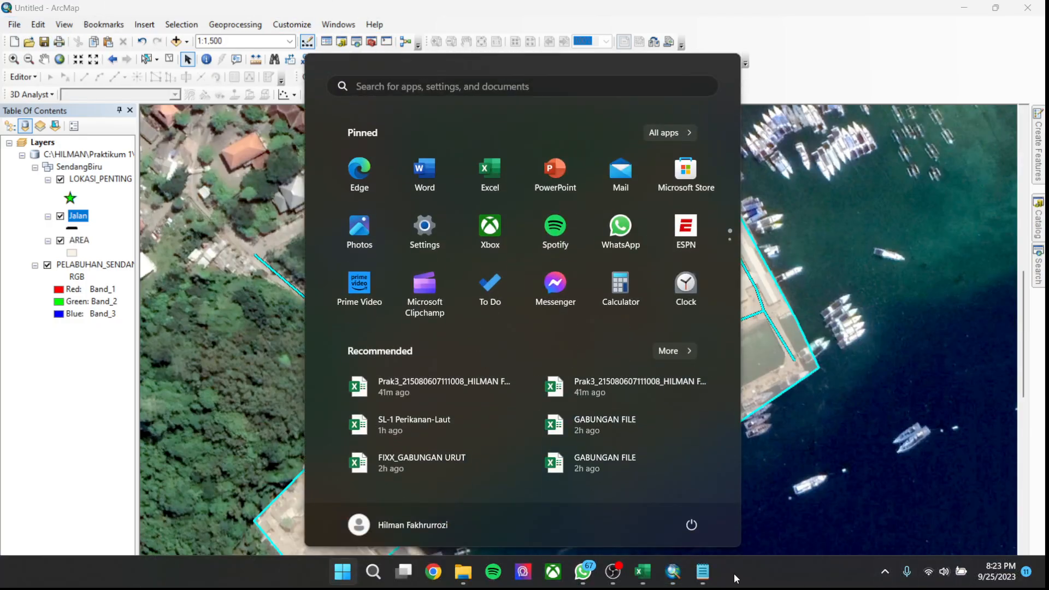
left_click(613, 571)
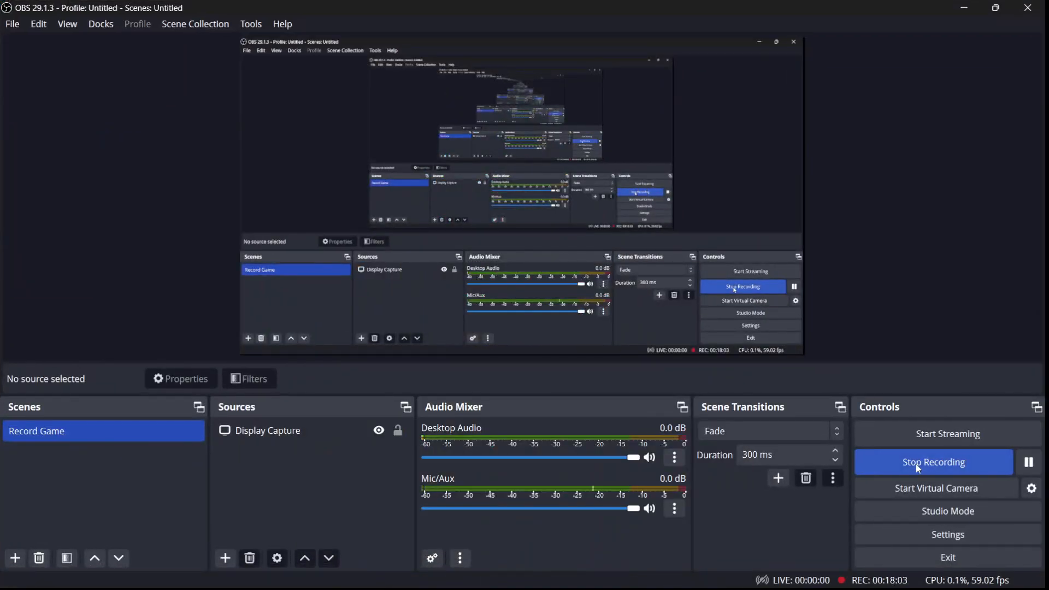